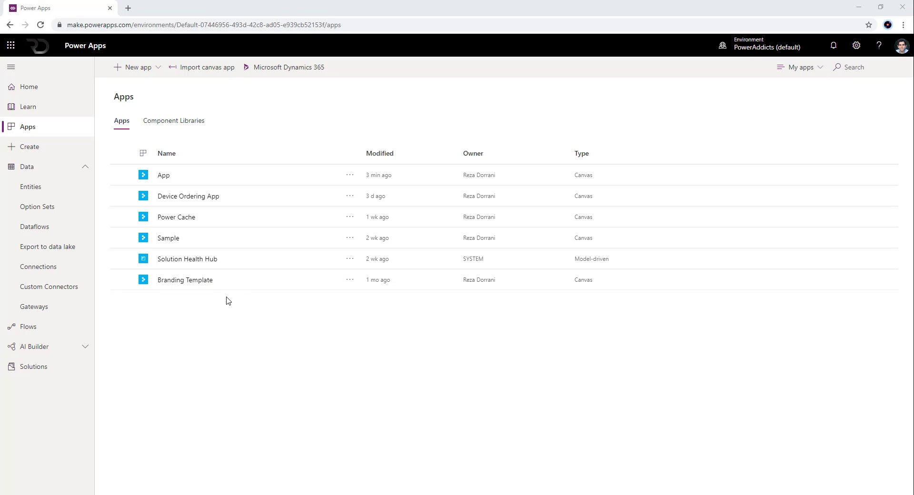
# - Create a new blank canvas app and skip the welcome dialog
pyautogui.click(150, 68)
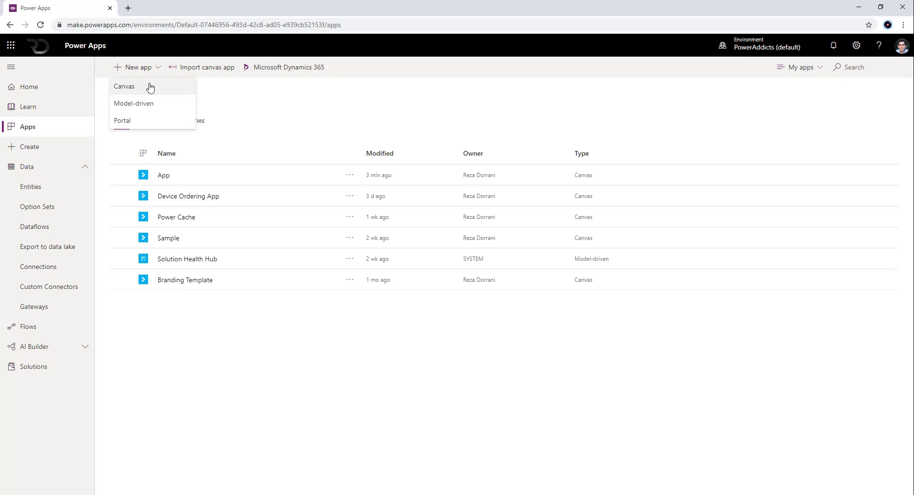
pyautogui.click(150, 87)
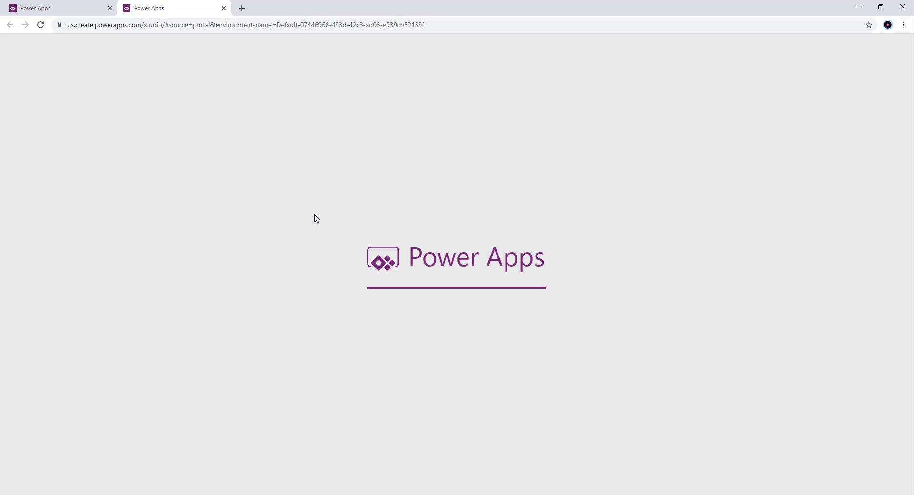
pyautogui.click(156, 420)
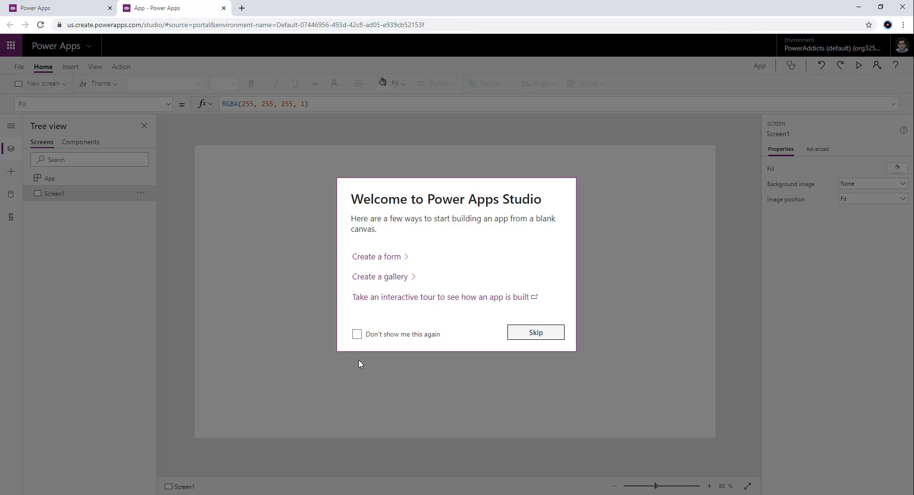
pyautogui.click(514, 333)
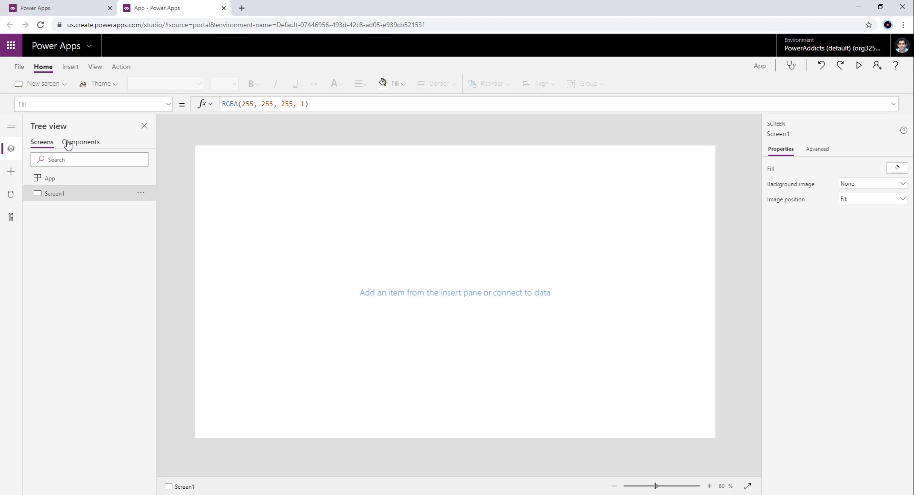
# - Check the Components feature switch in the app's advanced settings, then return to the canvas
pyautogui.click(21, 67)
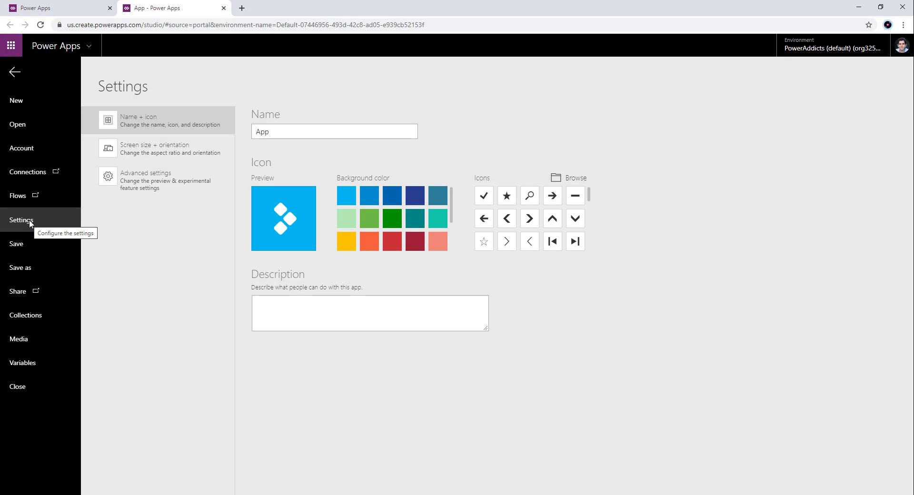
pyautogui.click(146, 186)
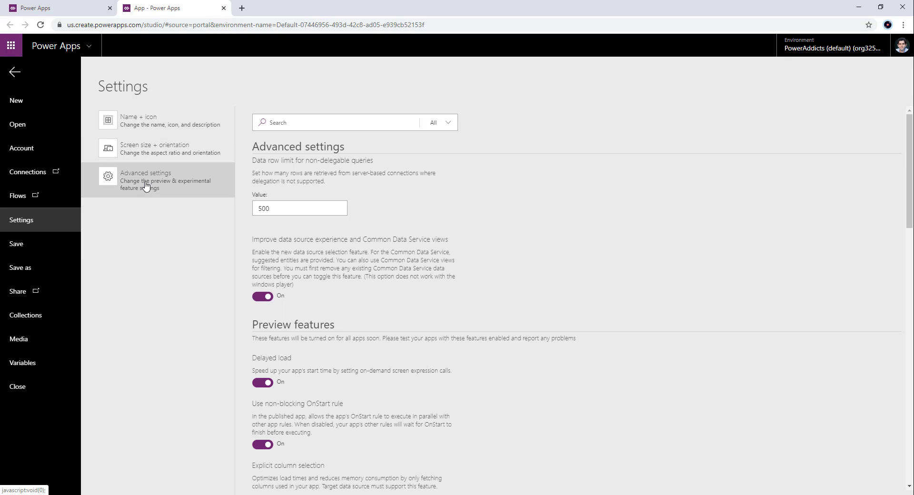
pyautogui.scroll(-10, 332, 279)
pyautogui.scroll(-10, 332, 279)
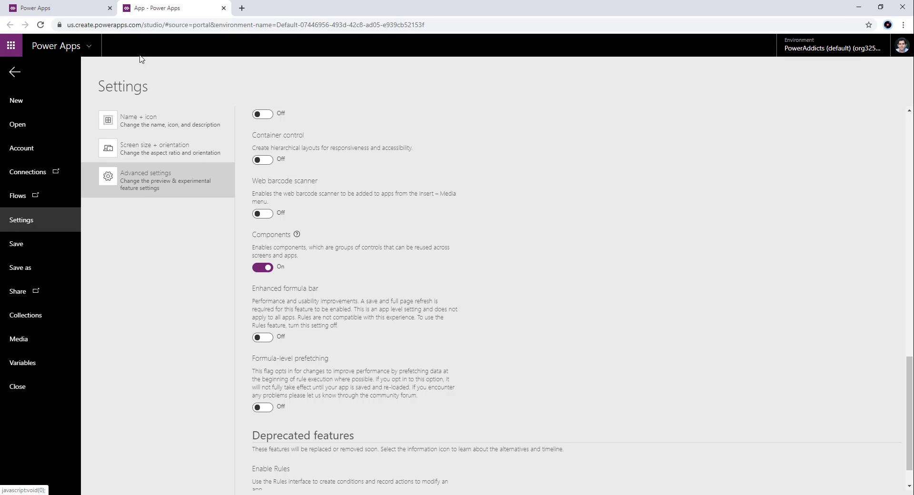
pyautogui.click(13, 73)
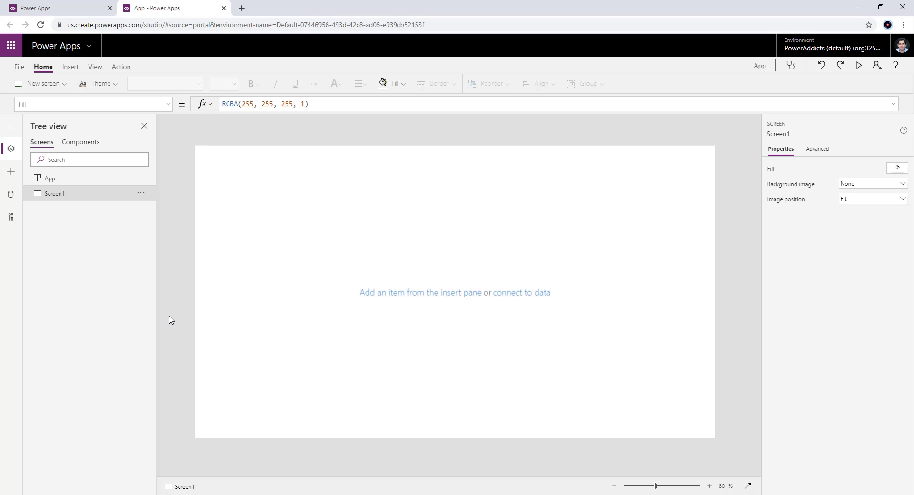
# - Create a new component and rename it HeaderComponent
pyautogui.click(91, 142)
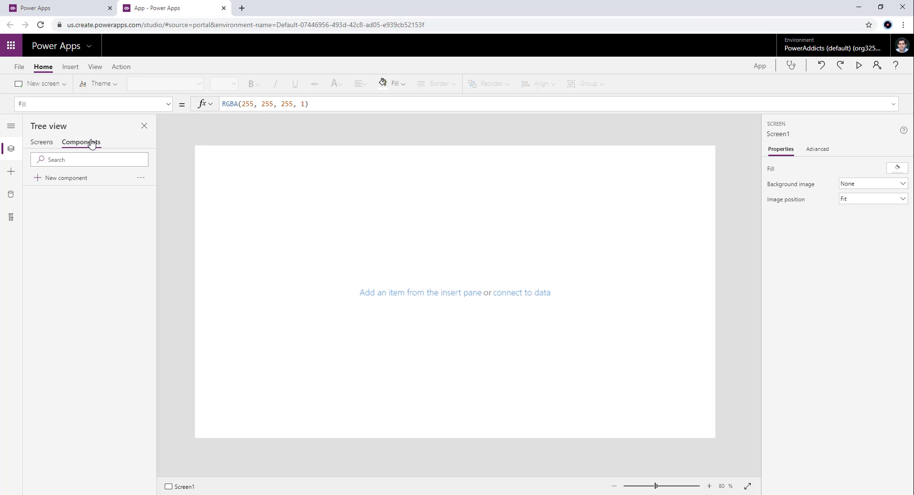
pyautogui.click(48, 180)
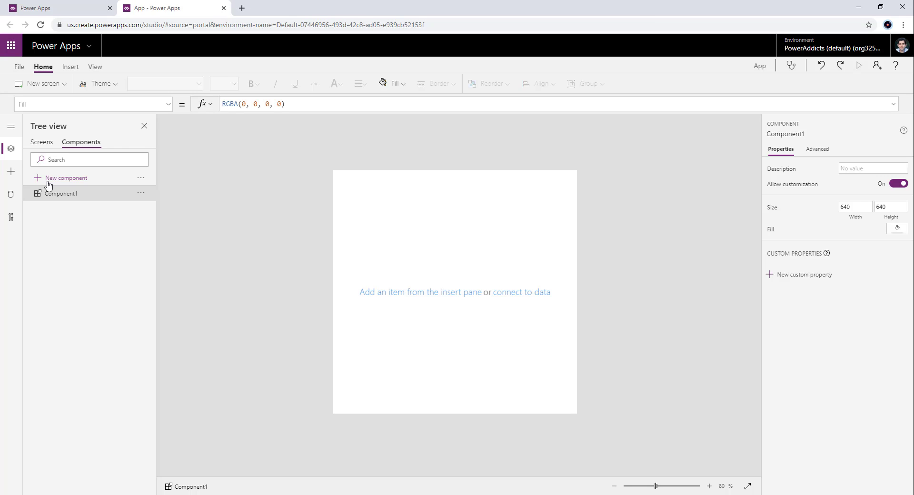
pyautogui.doubleClick(52, 194)
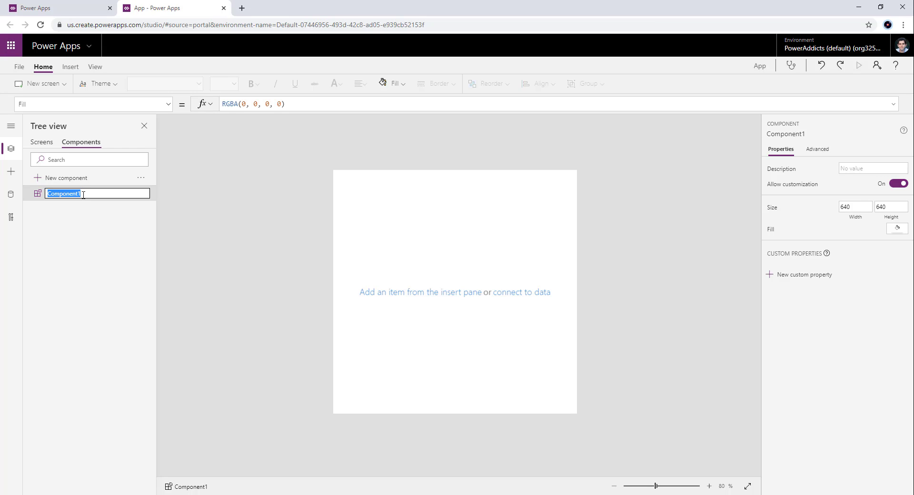
pyautogui.write('HeaderComponent')
pyautogui.click(224, 241)
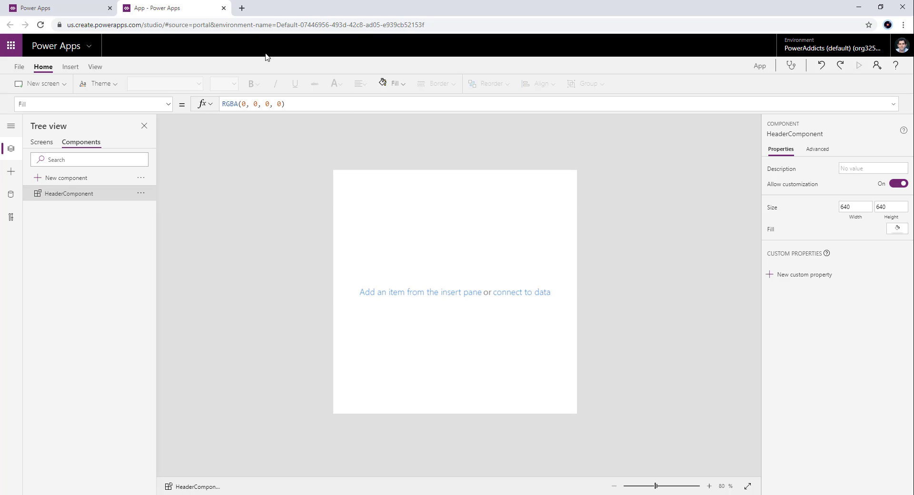
# - Insert a label at the top of HeaderComponent and stretch it across the full width, about 640 by 48
pyautogui.click(70, 67)
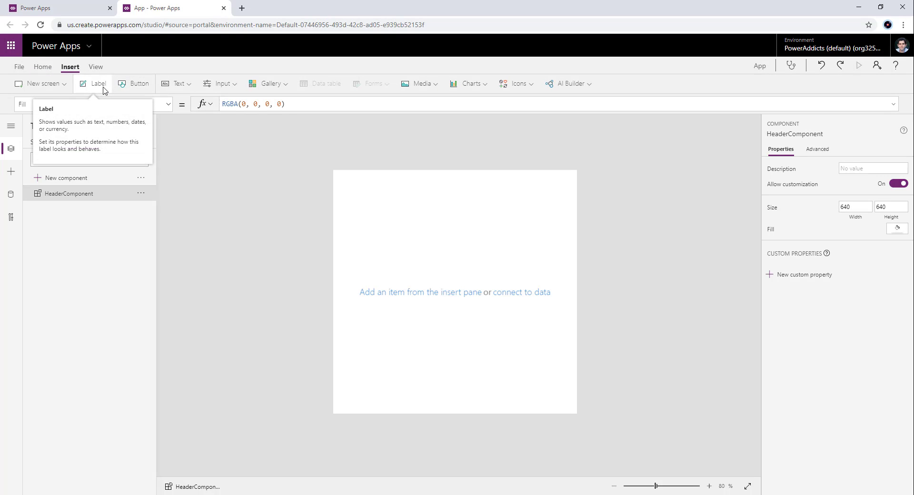
pyautogui.click(104, 86)
pyautogui.moveTo(368, 185); pyautogui.dragTo(257, 183)
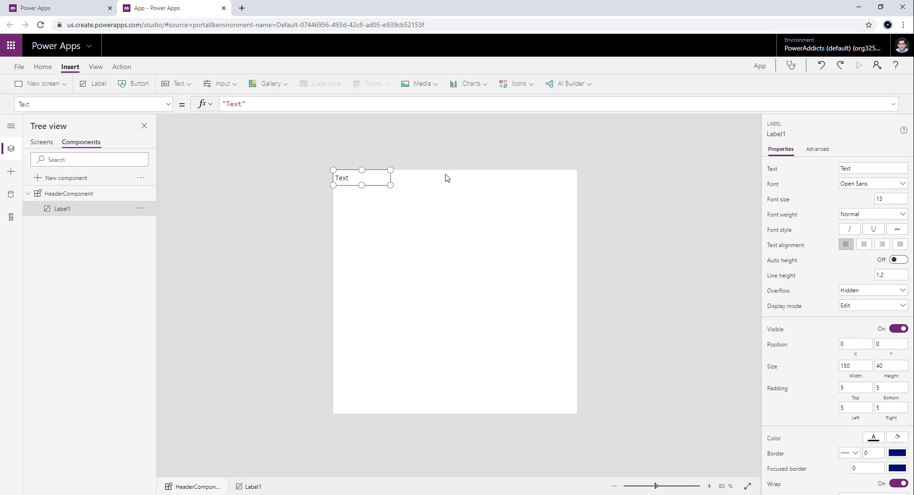
pyautogui.moveTo(391, 183); pyautogui.dragTo(589, 190)
# - Centre the header label's text and give the label the dark blue theme fill, RGBA(0, 18, 107, 1)
pyautogui.click(42, 67)
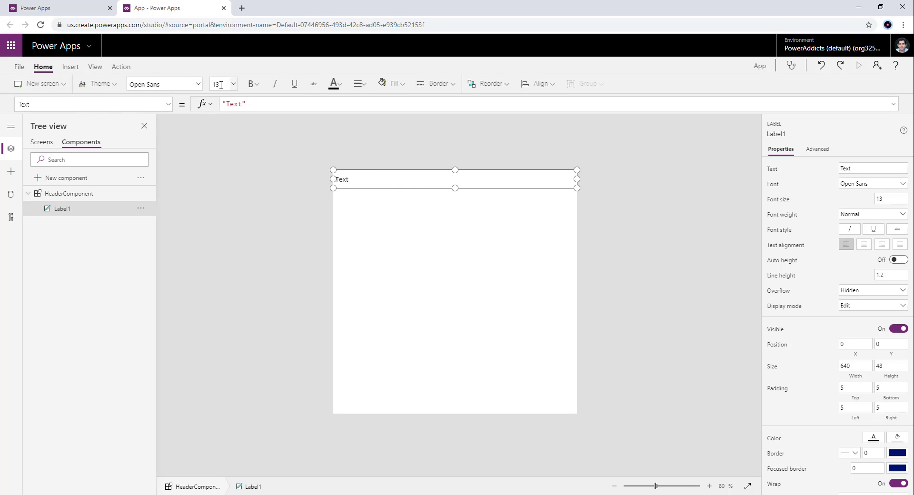
pyautogui.click(361, 84)
pyautogui.click(375, 121)
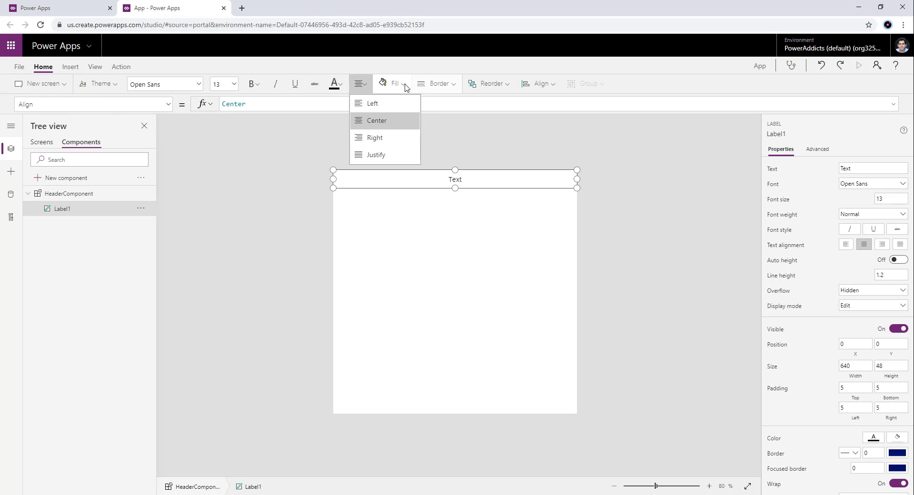
pyautogui.click(395, 84)
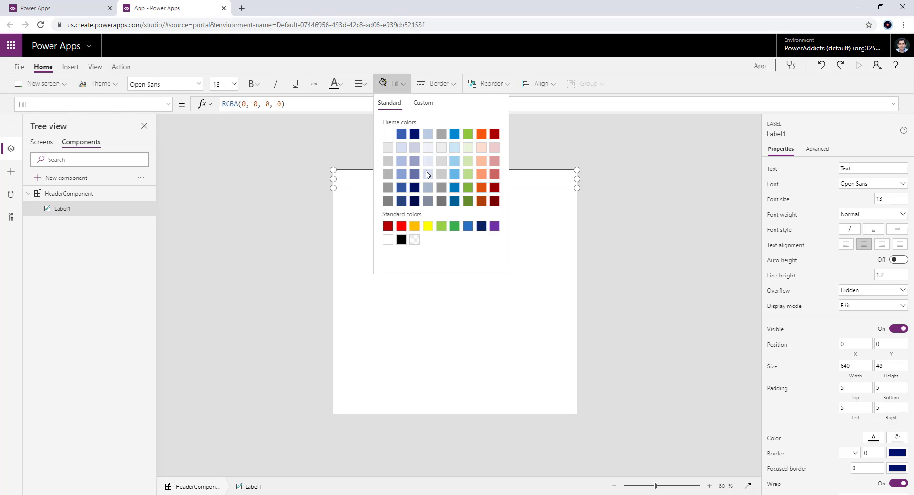
pyautogui.click(413, 136)
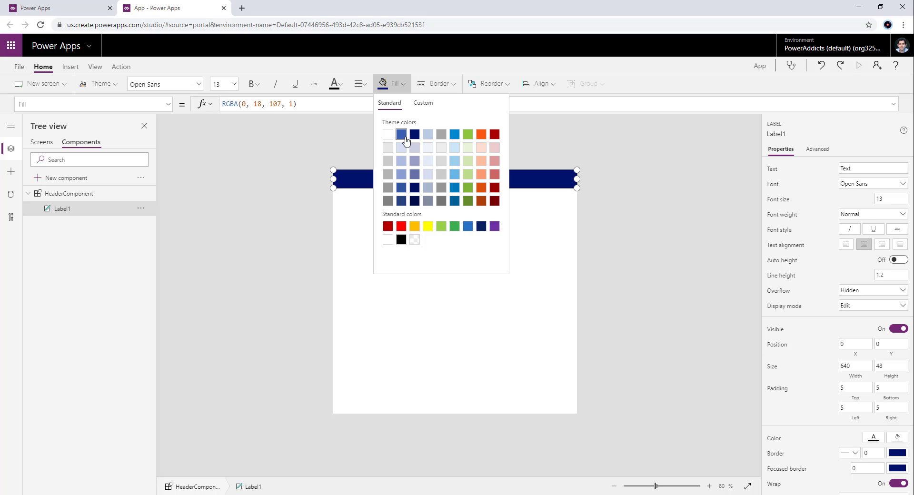
# - Make the header label's text white and set its font size to 20
pyautogui.click(334, 84)
pyautogui.click(338, 137)
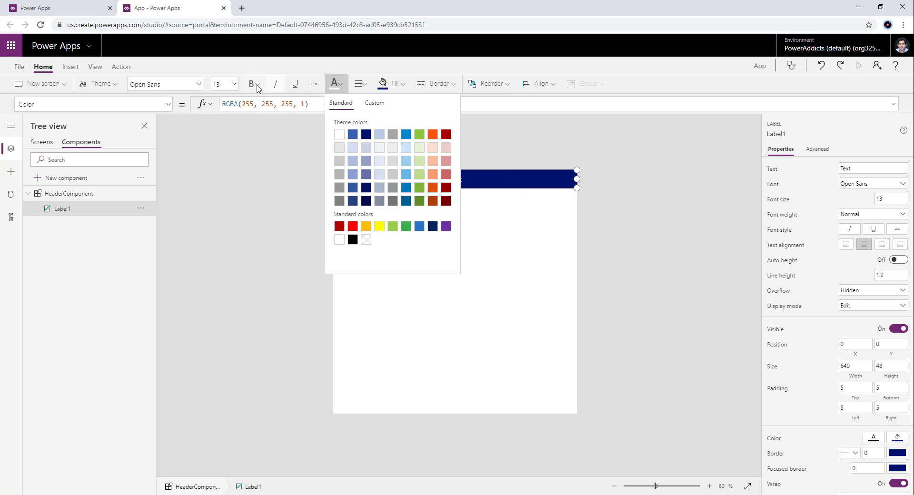
pyautogui.click(233, 85)
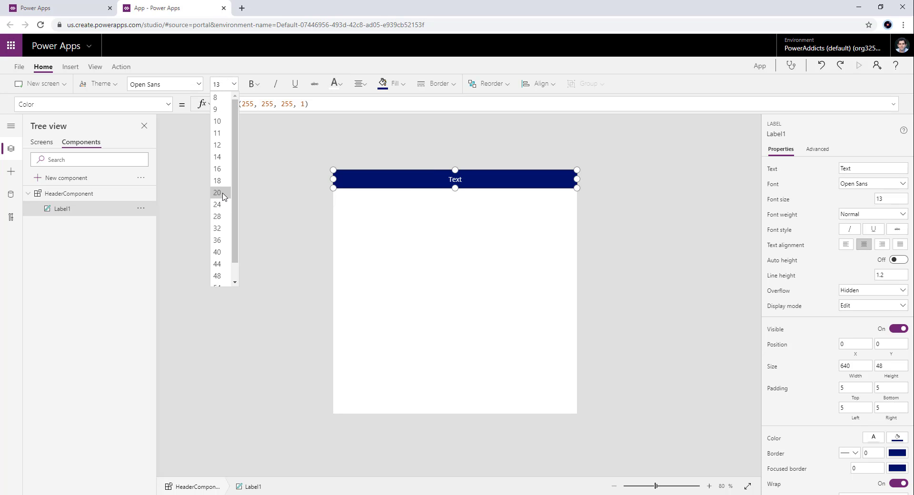
pyautogui.click(228, 192)
pyautogui.click(406, 283)
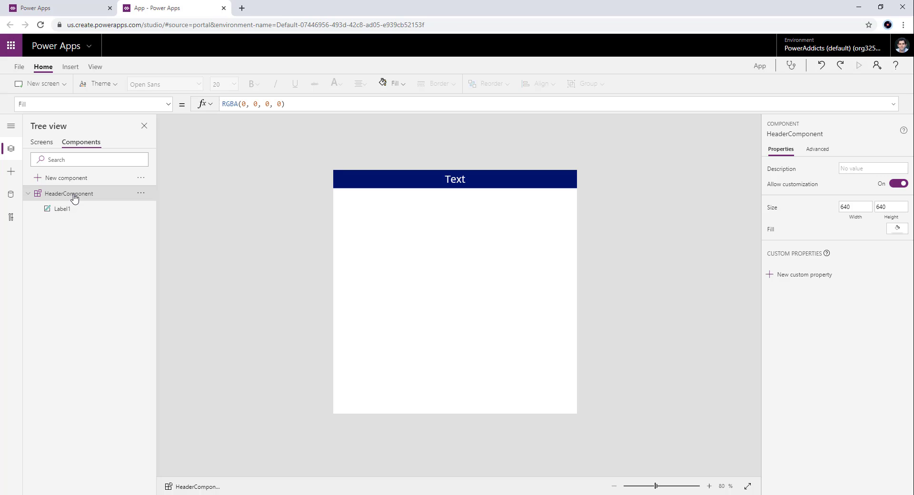
# - Inspect the Height and Width properties of HeaderComponent
pyautogui.click(441, 182)
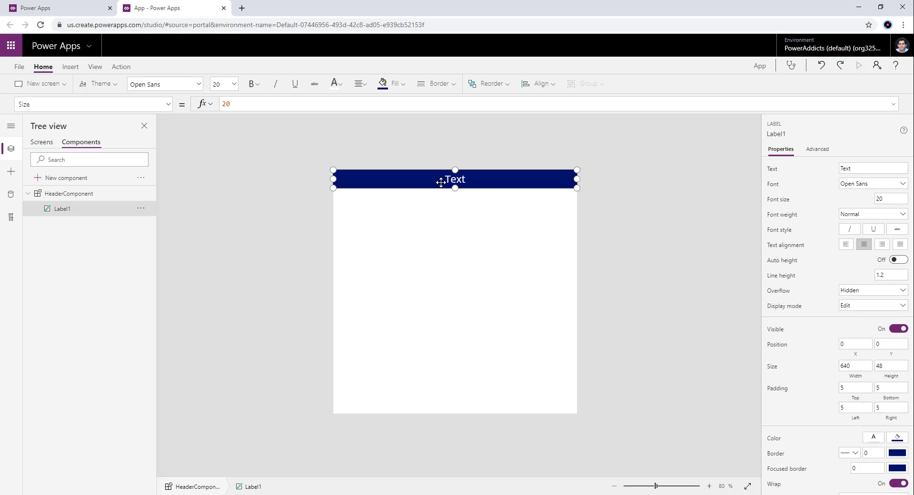
pyautogui.click(90, 194)
pyautogui.click(53, 104)
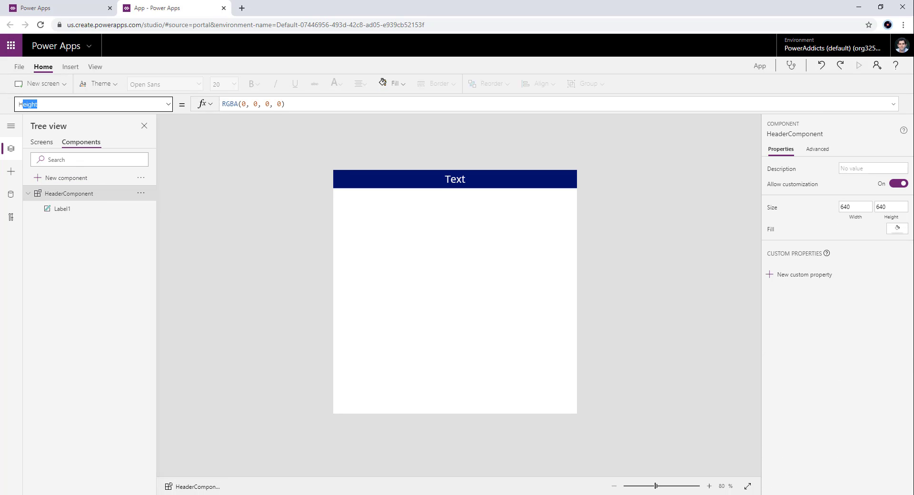
pyautogui.write('Height')
pyautogui.press('Return')
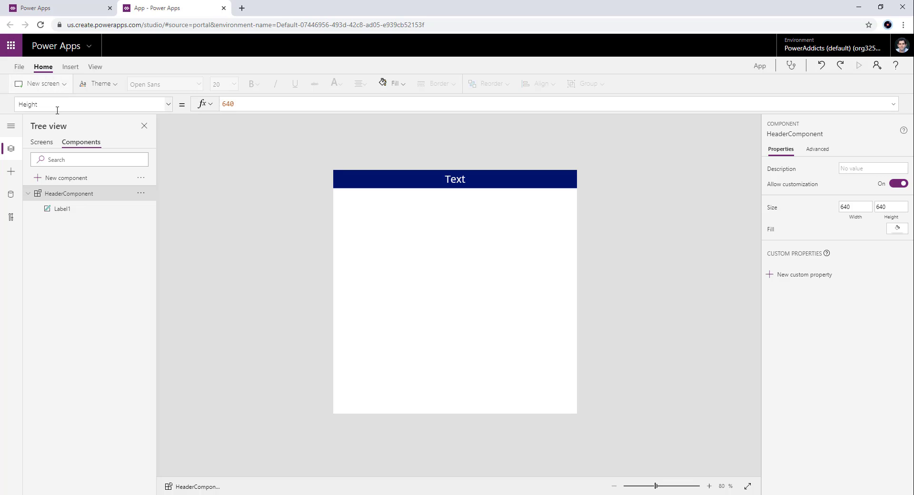
pyautogui.click(57, 104)
pyautogui.write('Width')
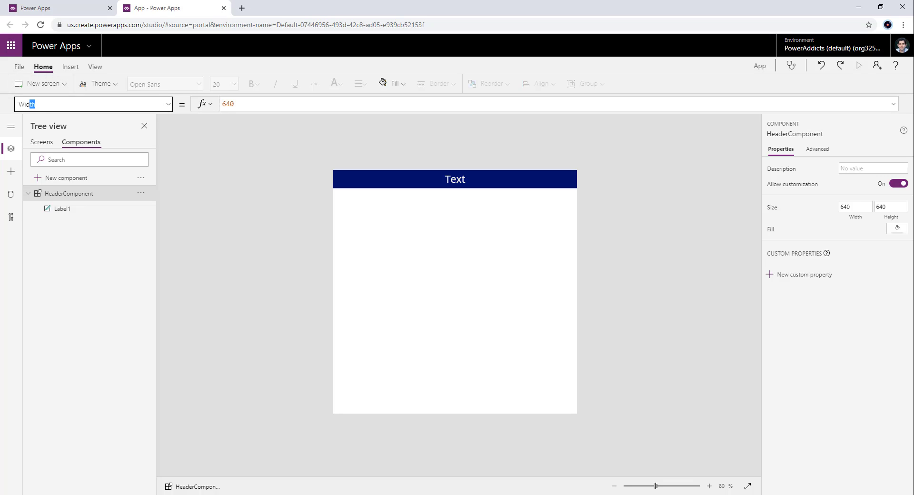
pyautogui.press('Tab')
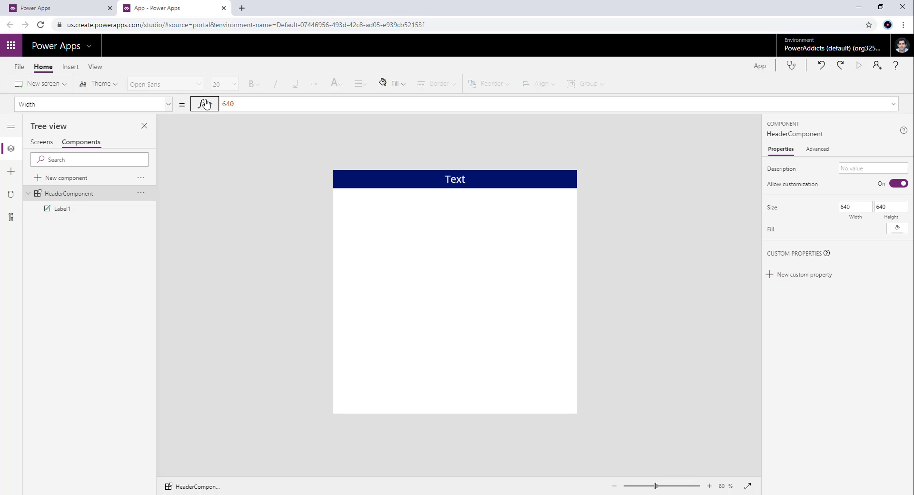
# - Switch to the app's screens and inspect the Width formula of Screen1
pyautogui.click(42, 145)
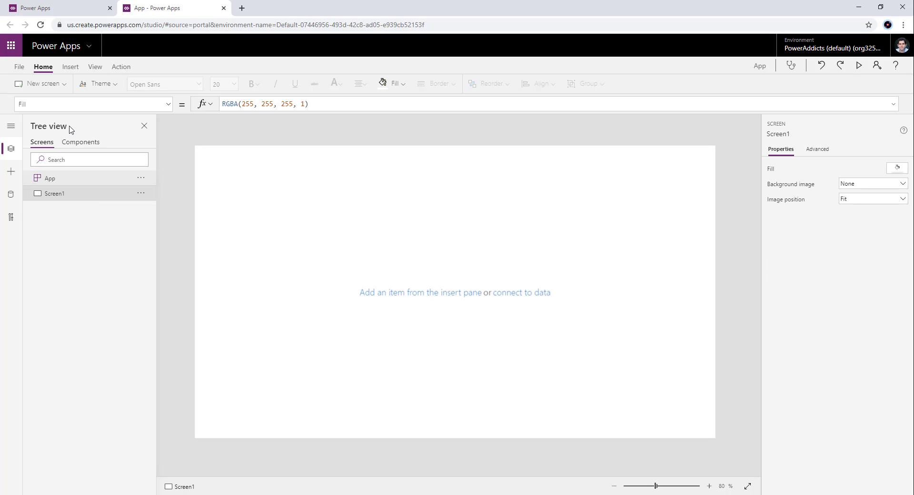
pyautogui.click(26, 104)
pyautogui.hotkey('ctrl', 'a')
pyautogui.write('Width')
pyautogui.press('Tab')
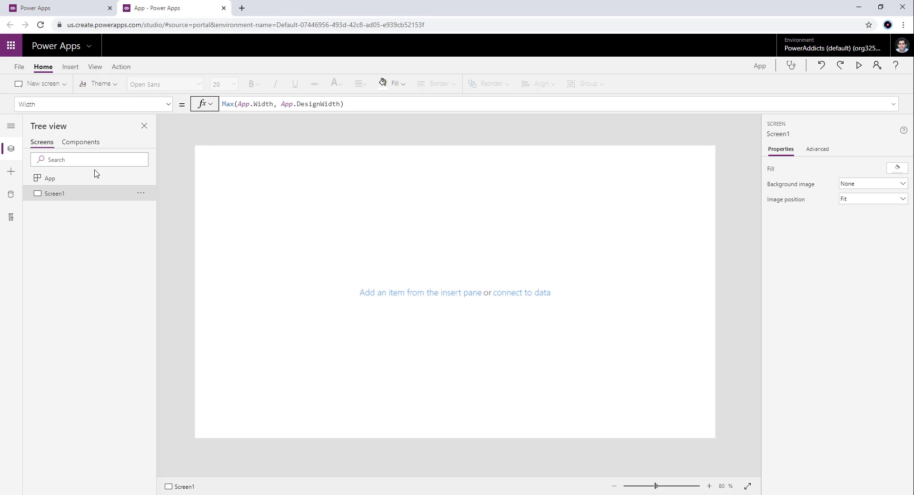
# - Review the app's screen size, orientation and scaling settings, then return to the canvas
pyautogui.click(19, 66)
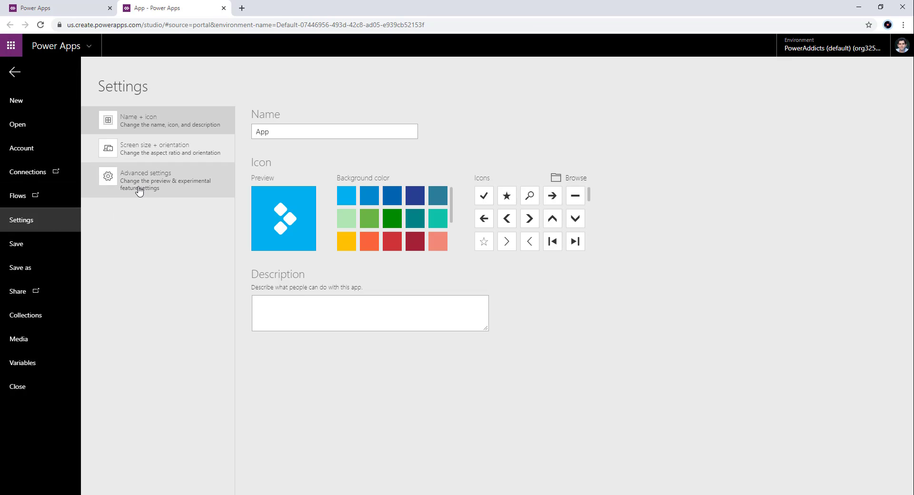
pyautogui.click(142, 159)
pyautogui.scroll(-2, 390, 303)
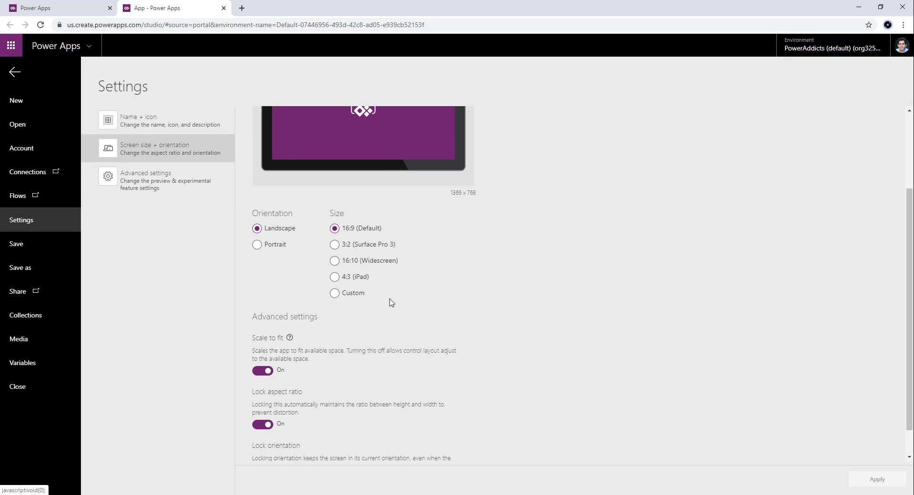
pyautogui.scroll(2, 296, 249)
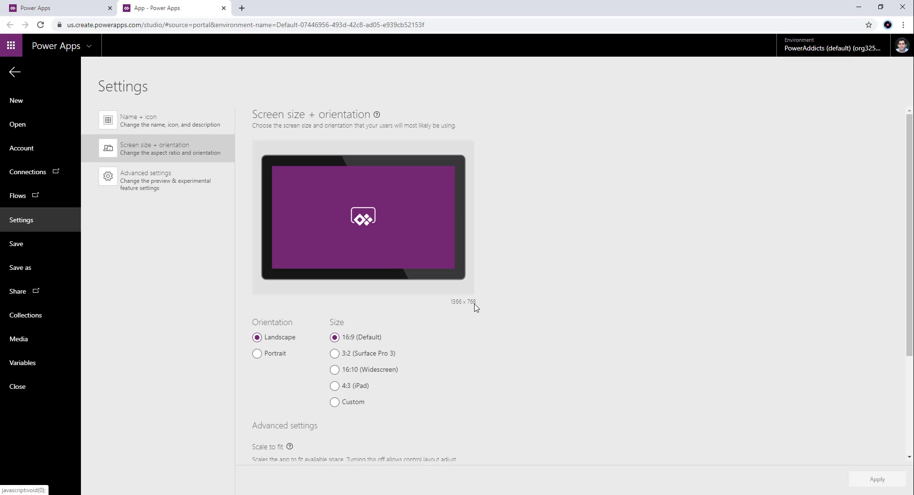
pyautogui.scroll(-1, 475, 307)
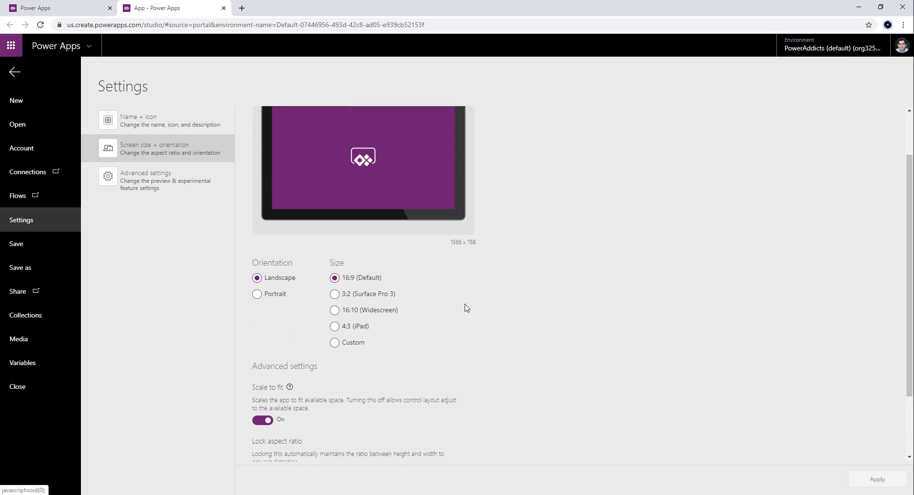
pyautogui.scroll(-2, 465, 307)
pyautogui.click(15, 72)
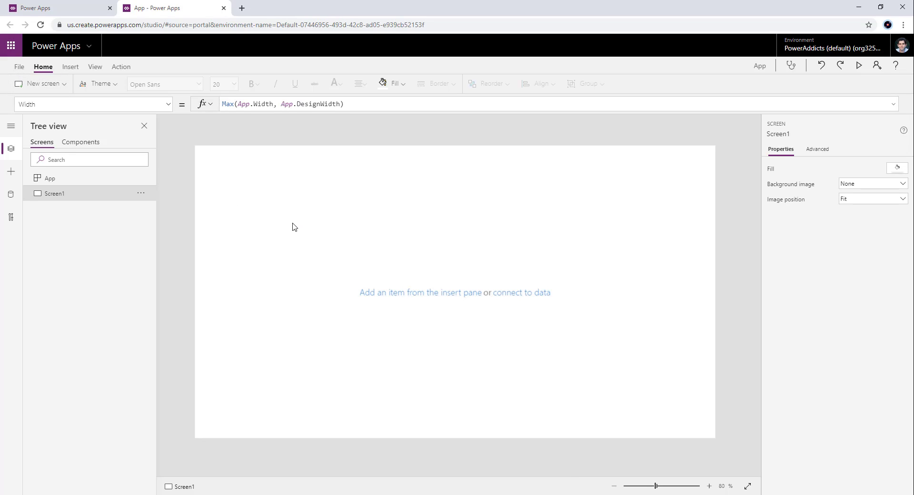
# - Inspect the Height formula of Screen1
pyautogui.click(72, 105)
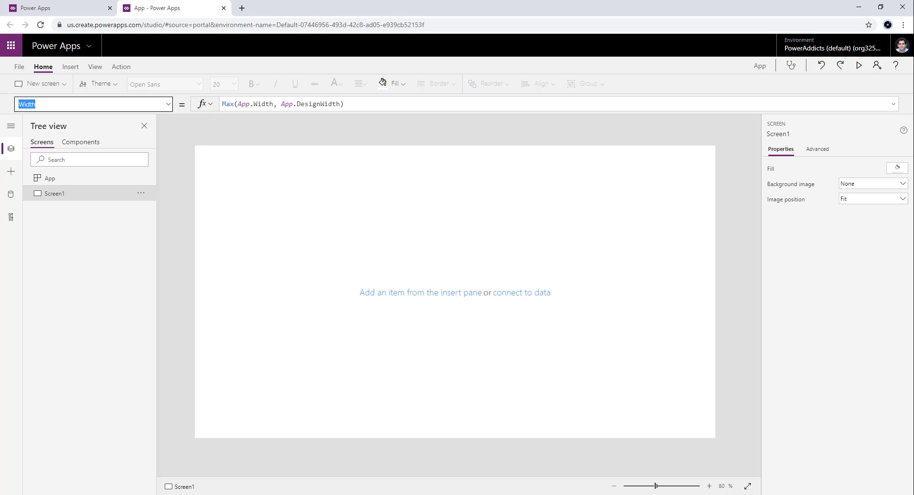
pyautogui.write('Height')
pyautogui.press('Return')
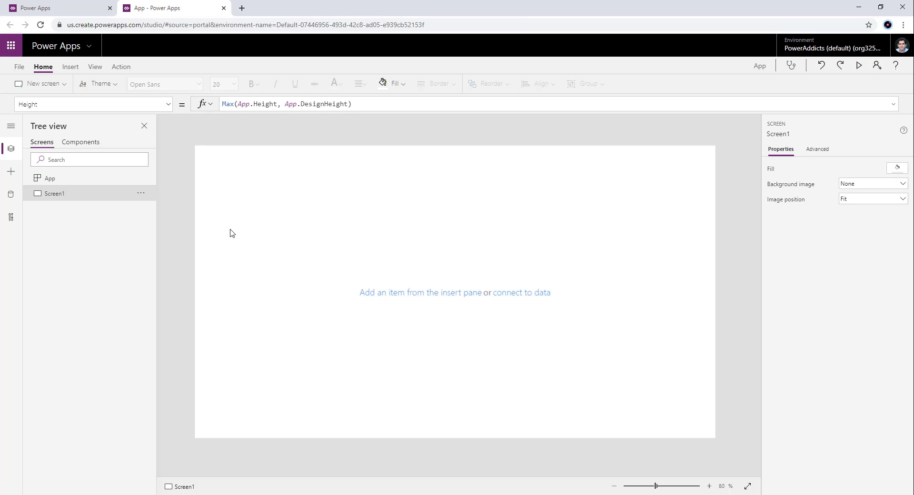
# - Insert HeaderComponent on Screen1 and resize the instance to 1366 wide and 48 high
pyautogui.click(70, 68)
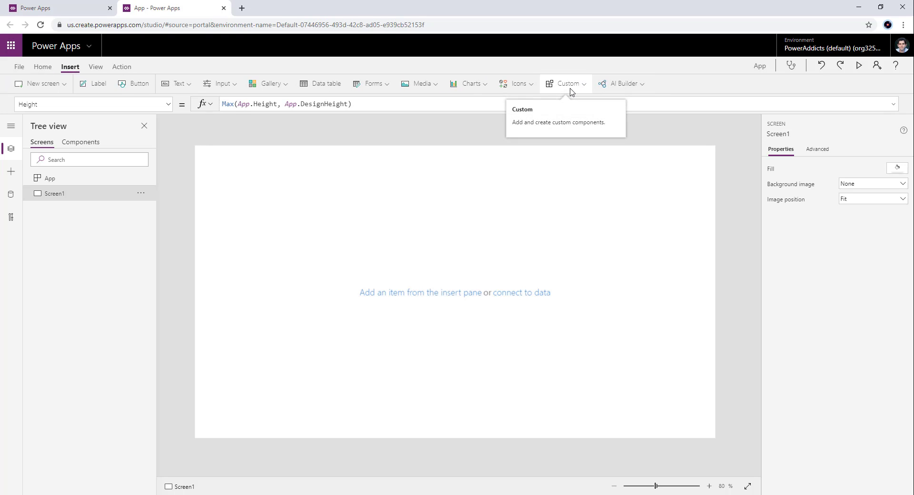
pyautogui.click(569, 84)
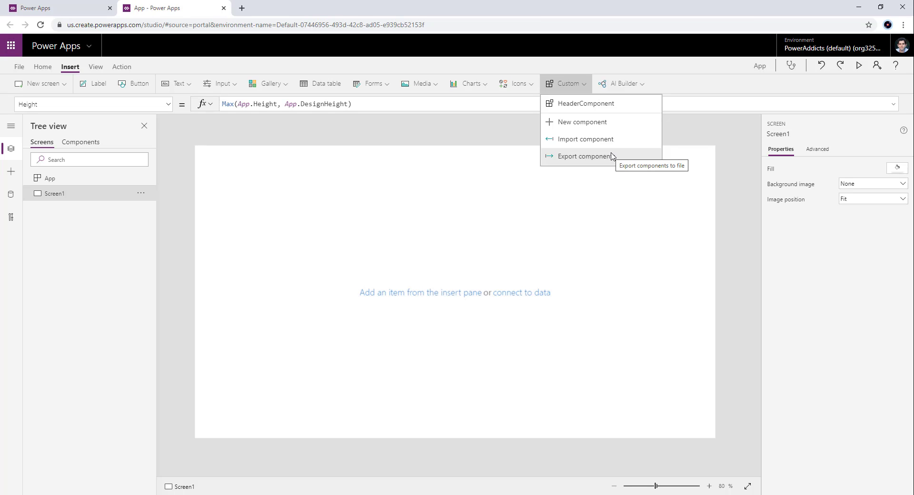
pyautogui.click(585, 105)
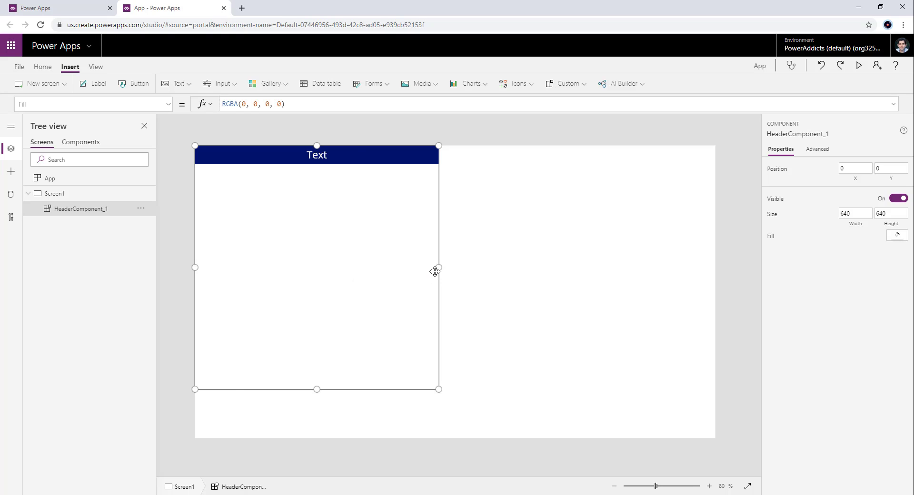
pyautogui.moveTo(437, 267); pyautogui.dragTo(715, 238)
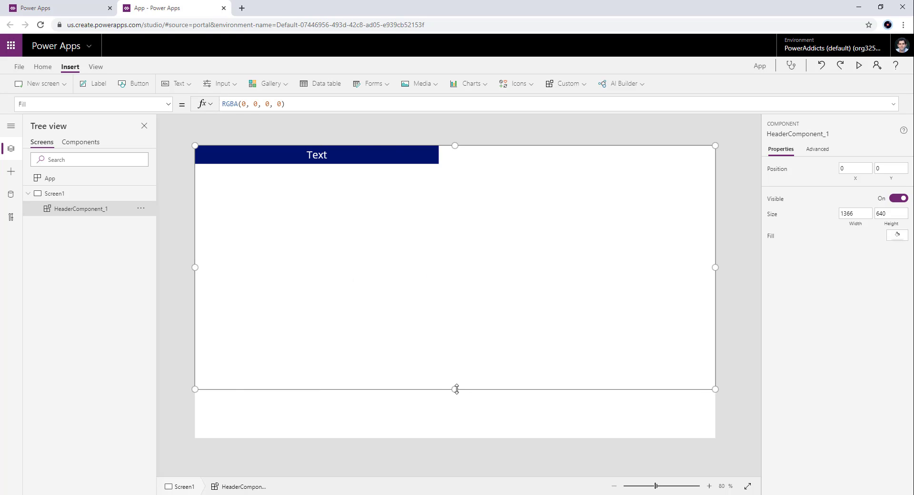
pyautogui.moveTo(457, 389); pyautogui.dragTo(465, 163)
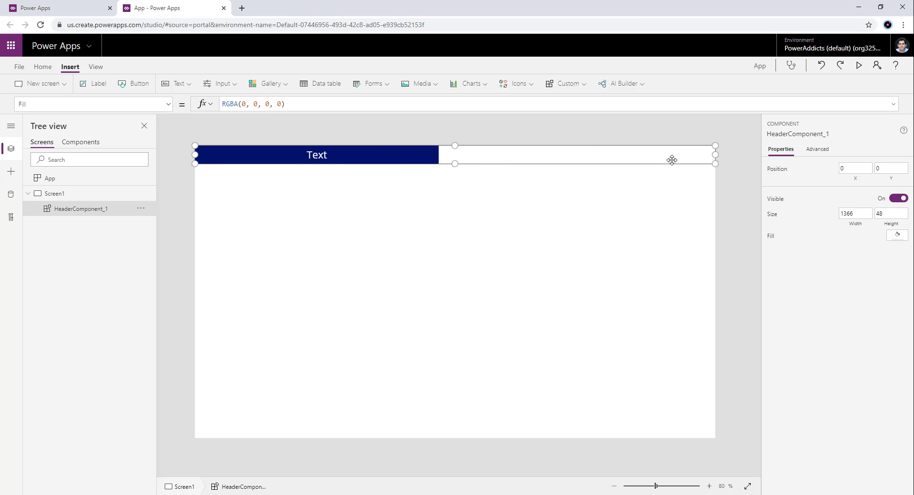
# - Set the Width of HeaderComponent's definition to App.ActiveScreen.Width and apply it by switching to the screens and back
pyautogui.click(81, 142)
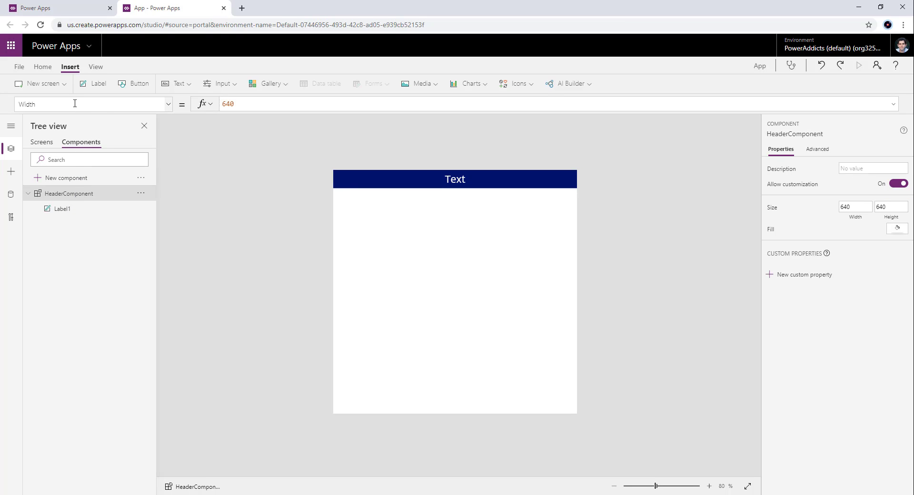
pyautogui.doubleClick(229, 103)
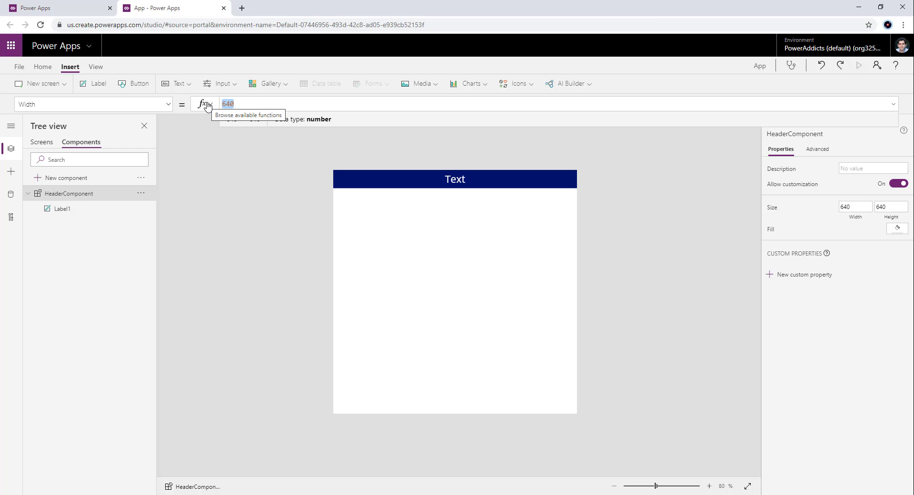
pyautogui.write('App')
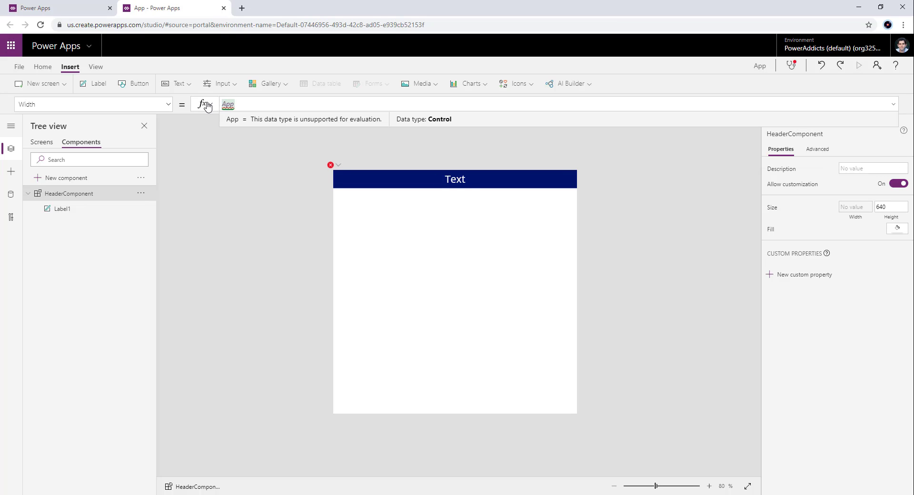
pyautogui.write('.')
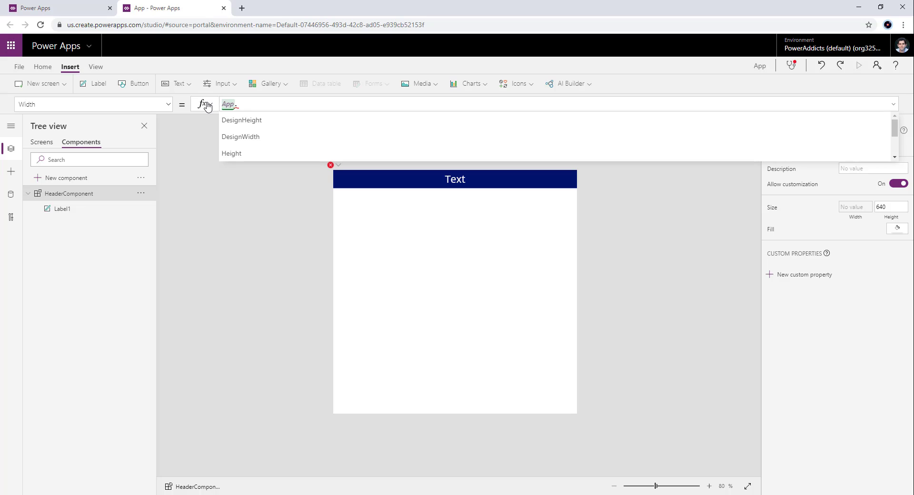
pyautogui.write('ActiveScreen')
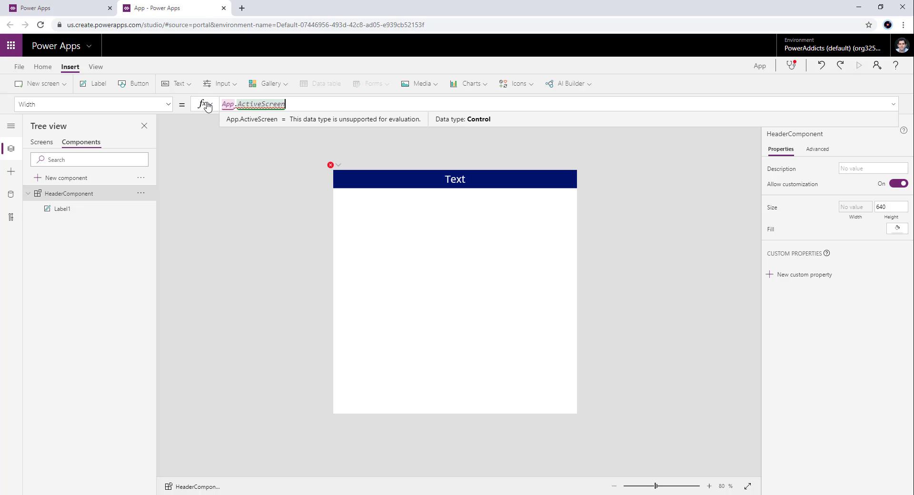
pyautogui.write('.Width')
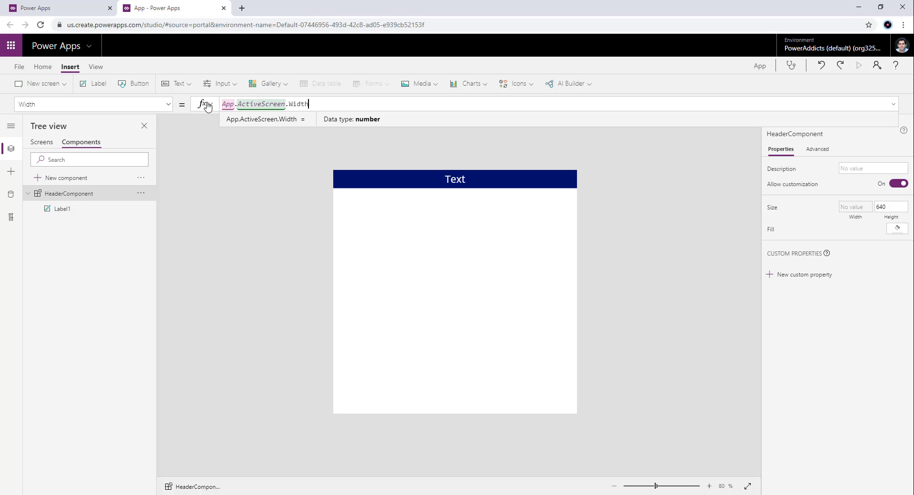
pyautogui.click(42, 143)
pyautogui.click(81, 142)
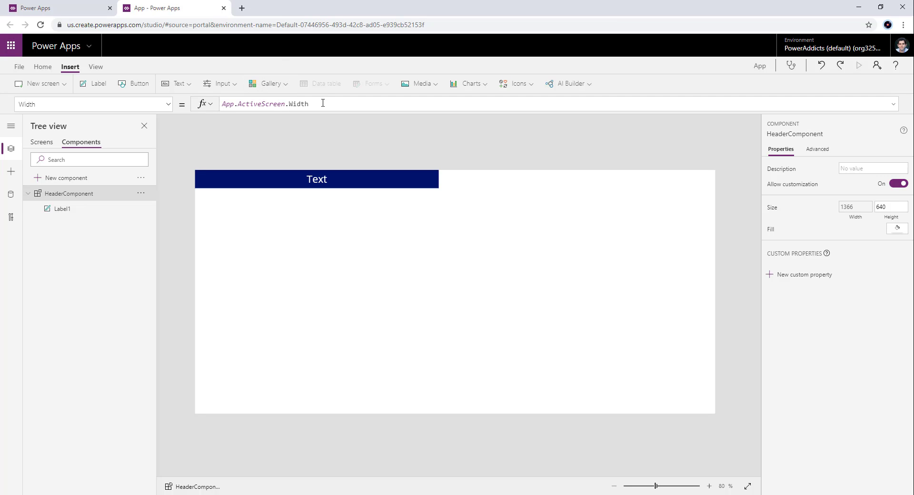
# - Set the Width of Label1 inside HeaderComponent to Parent.Width
pyautogui.click(86, 209)
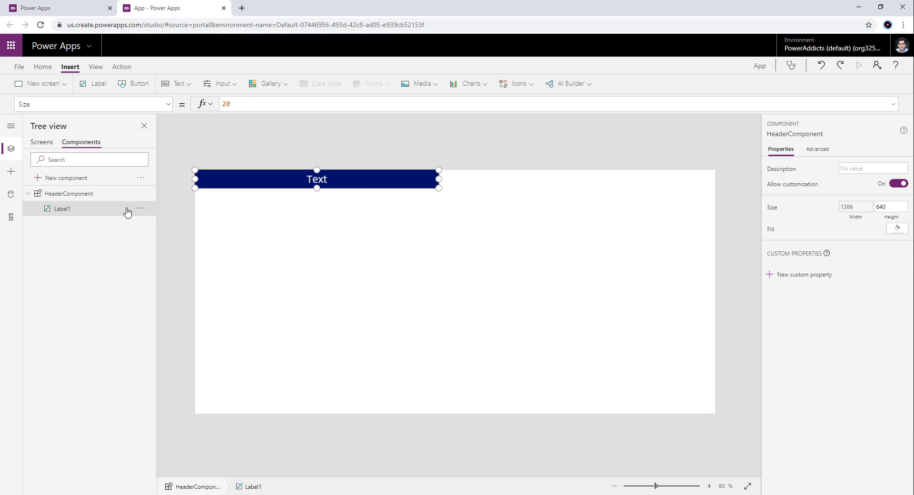
pyautogui.click(168, 104)
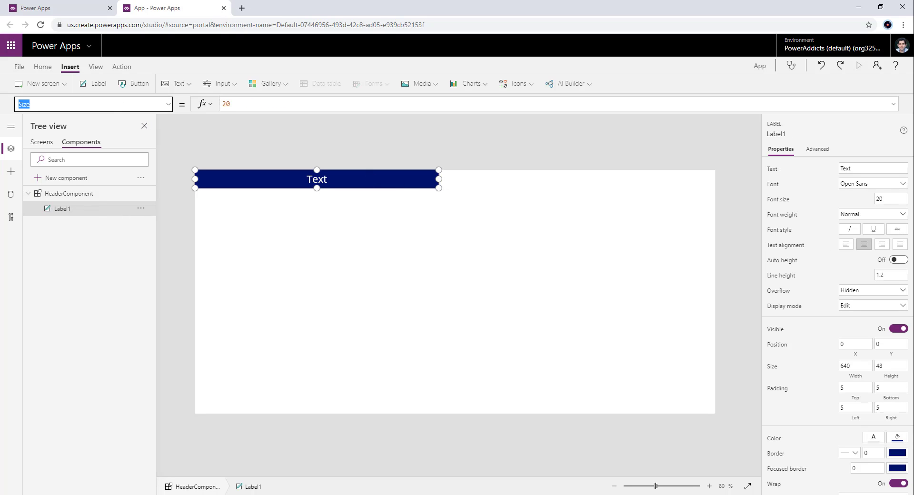
pyautogui.write('Width')
pyautogui.press('Tab')
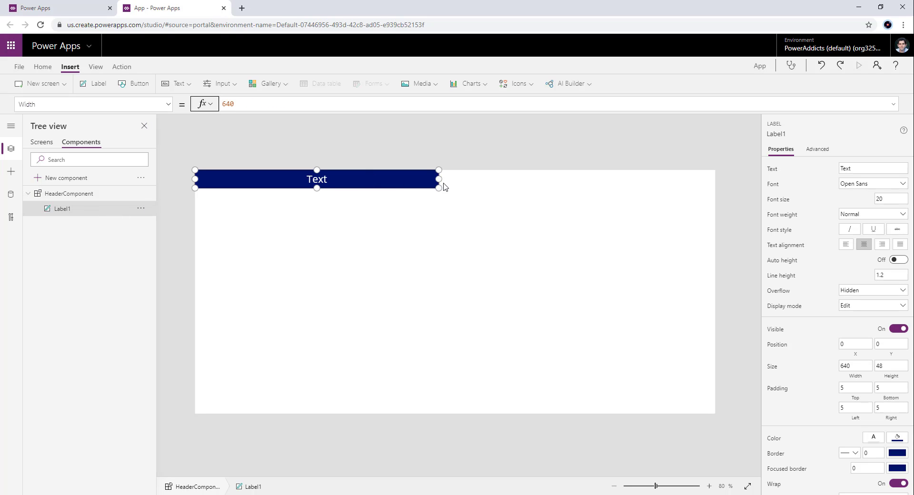
pyautogui.moveTo(440, 179); pyautogui.dragTo(716, 185)
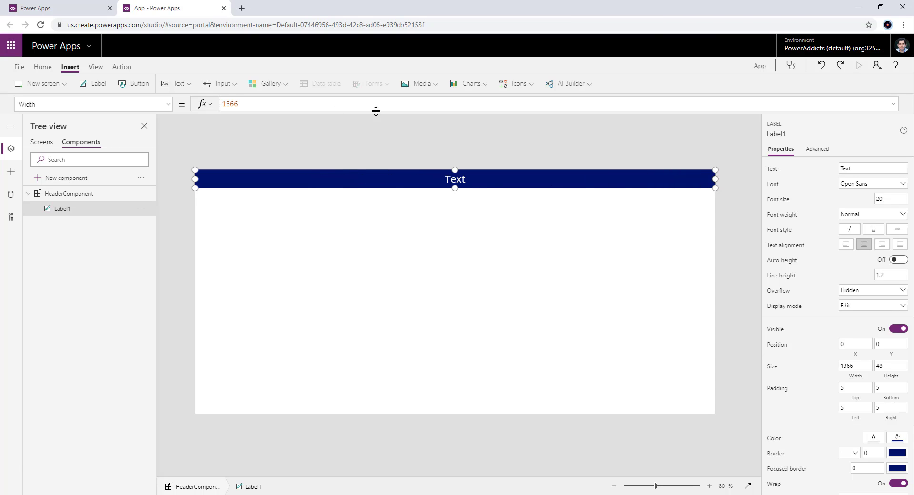
pyautogui.moveTo(267, 101); pyautogui.dragTo(194, 106)
pyautogui.write('Parent.')
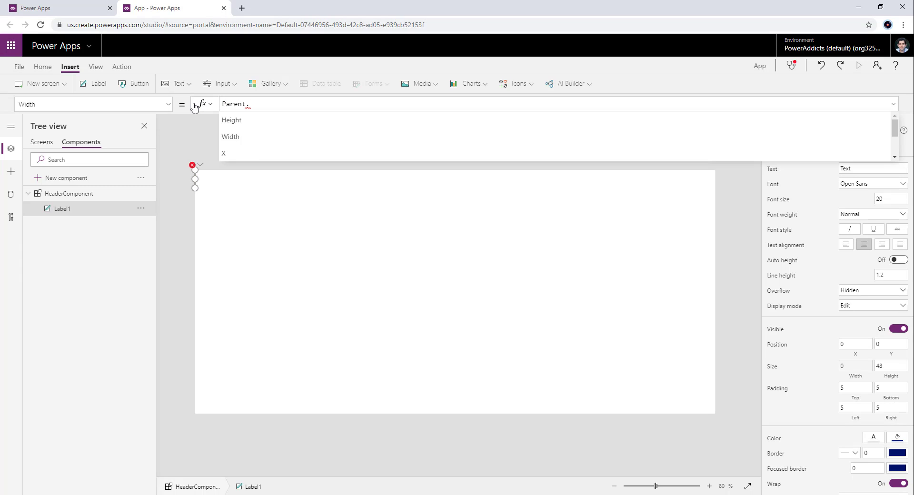
pyautogui.press('Down')
pyautogui.press('Down')
pyautogui.press('Tab')
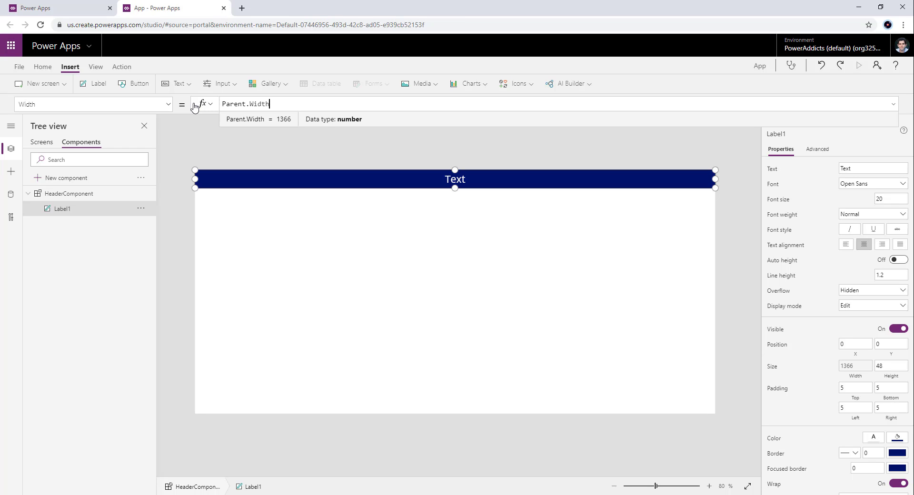
# - Review the Width formulas of HeaderComponent and Label1, and inspect the Height property of Label1
pyautogui.click(74, 199)
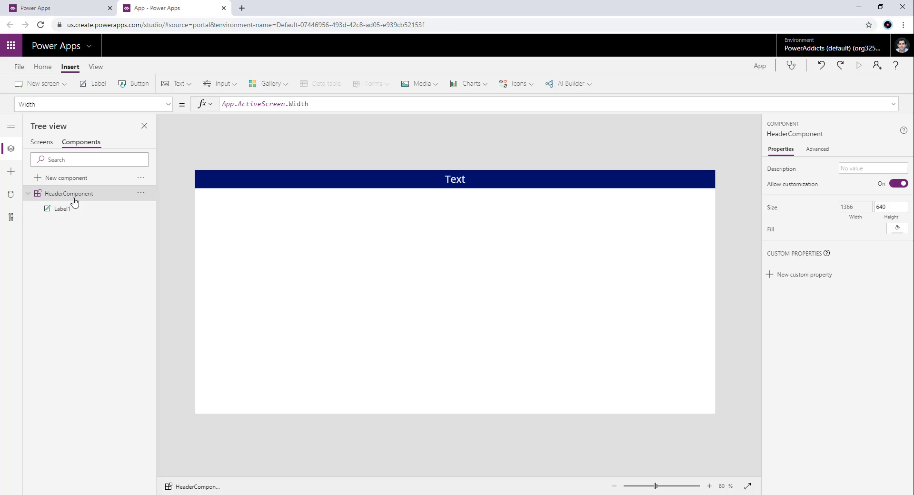
pyautogui.click(282, 186)
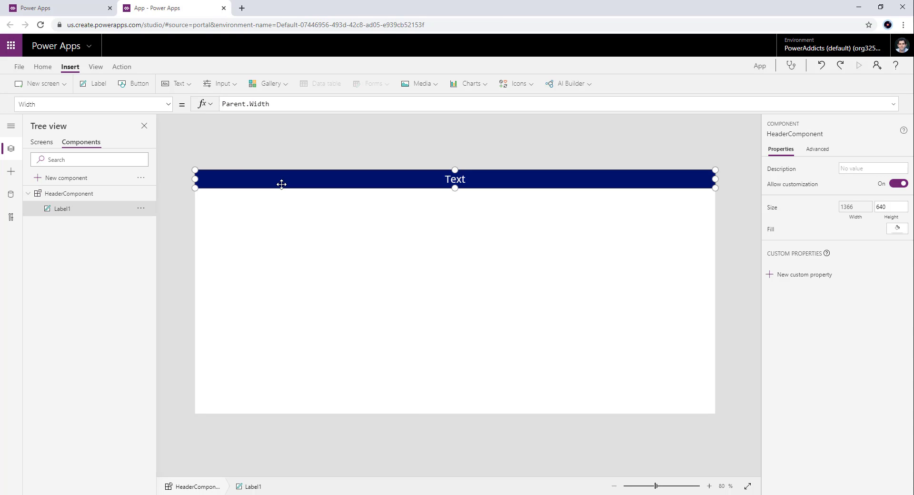
pyautogui.click(83, 99)
pyautogui.write('e')
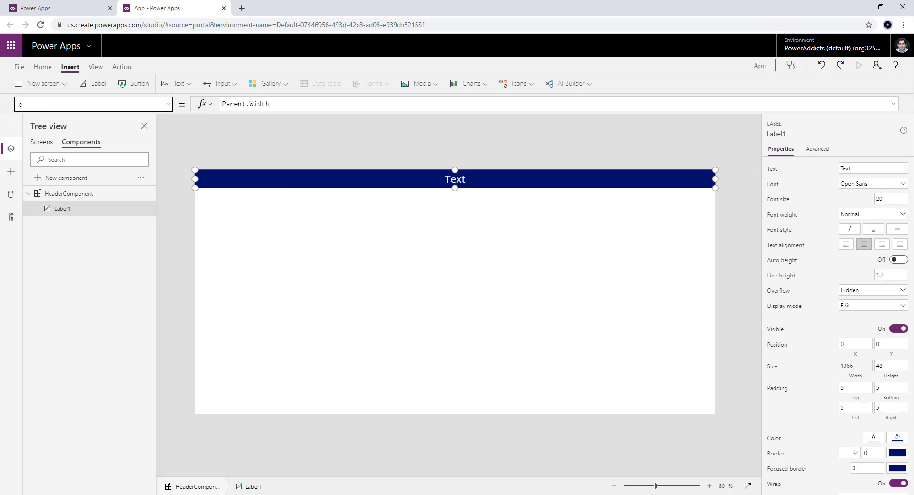
pyautogui.press('BackSpace')
pyautogui.write('height')
pyautogui.press('Return')
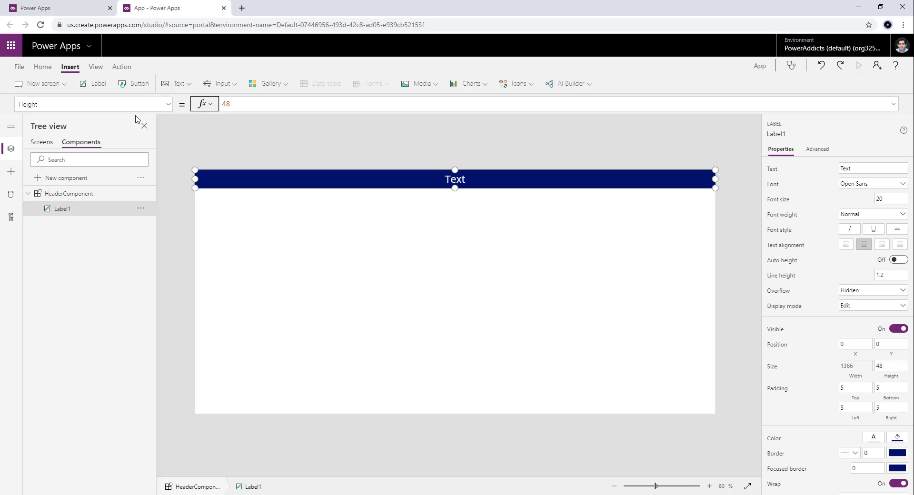
# - Set the Height of HeaderComponent to 48
pyautogui.click(59, 194)
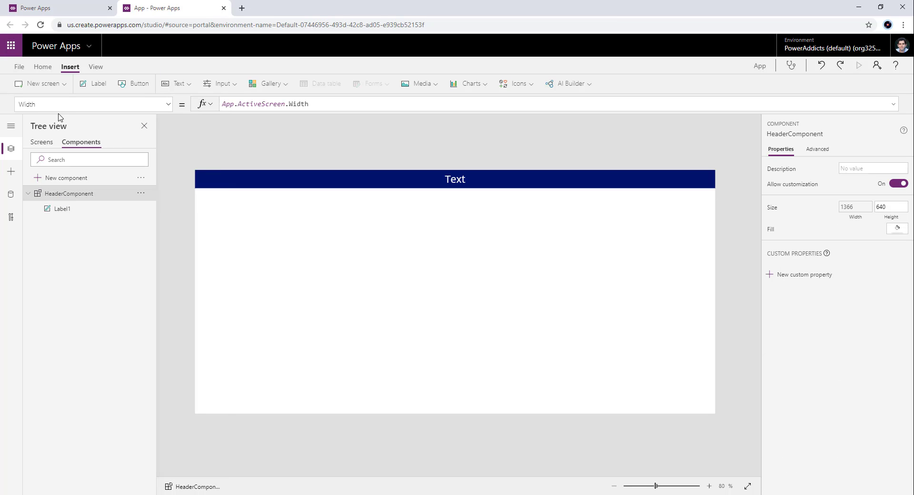
pyautogui.click(60, 104)
pyautogui.write('height')
pyautogui.press('Return')
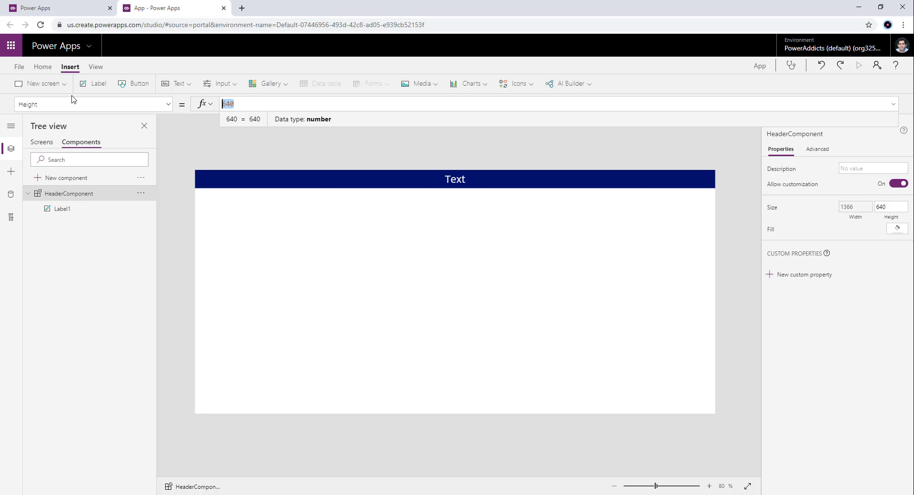
pyautogui.write('48')
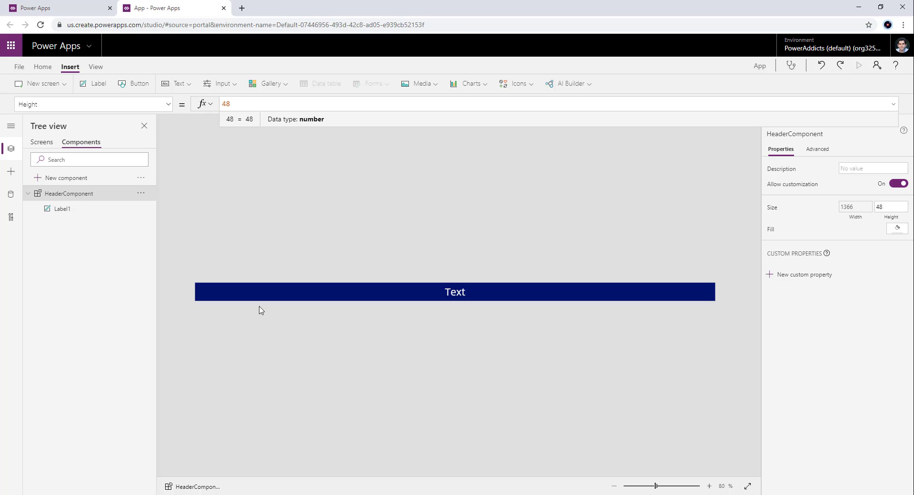
# - Compare the header instance on Screen1 with the HeaderComponent definition
pyautogui.click(40, 145)
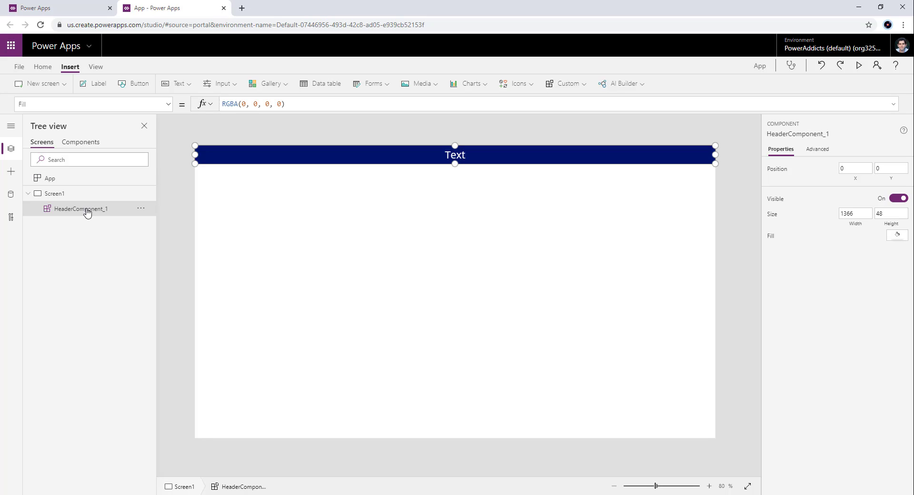
pyautogui.click(83, 147)
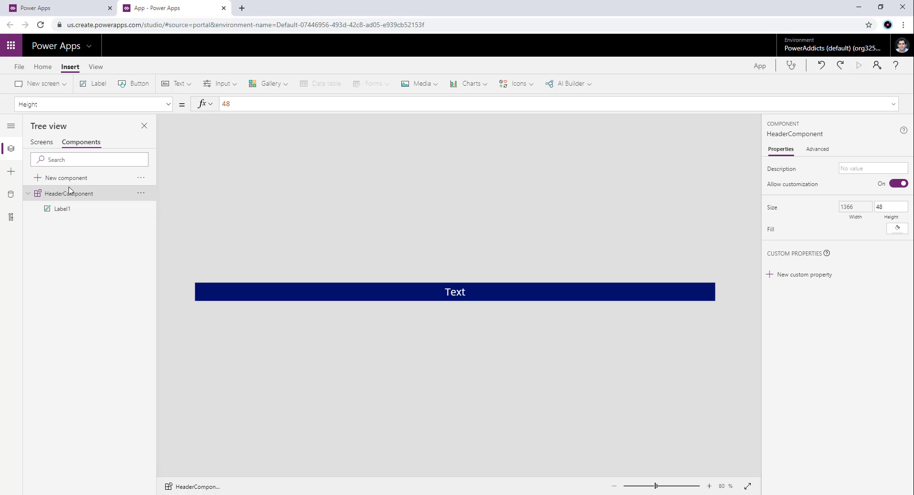
pyautogui.click(48, 143)
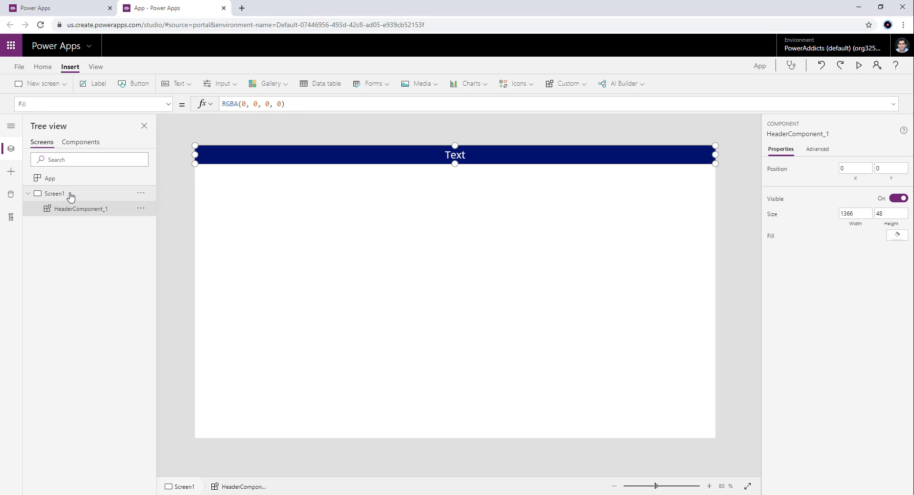
pyautogui.click(81, 143)
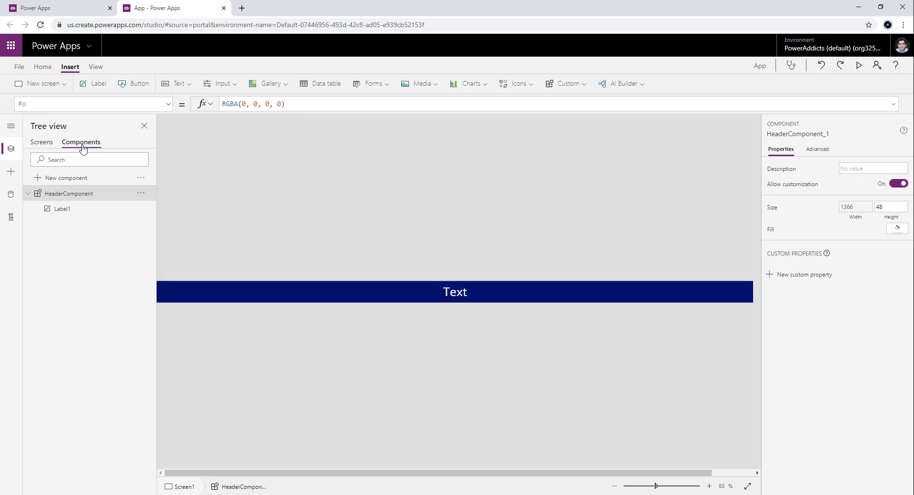
# - Change the fill of Label1 in HeaderComponent to the dark red theme color
pyautogui.click(299, 287)
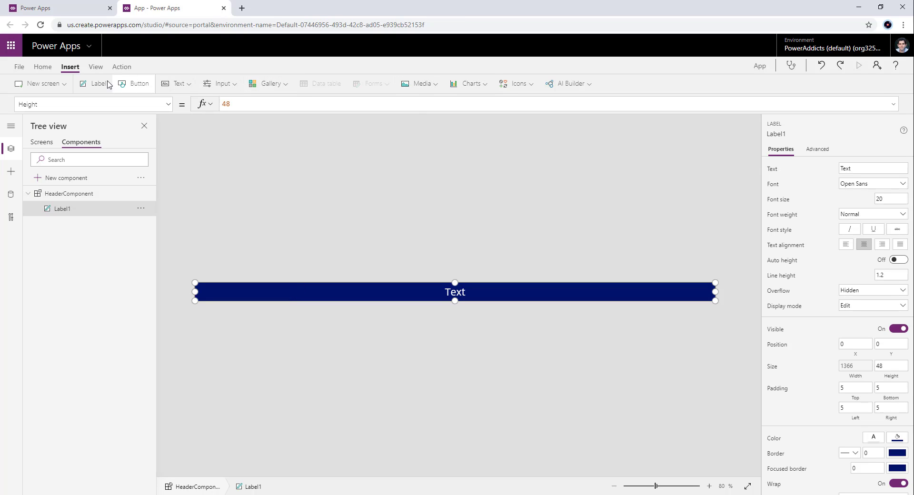
pyautogui.click(43, 67)
pyautogui.click(391, 84)
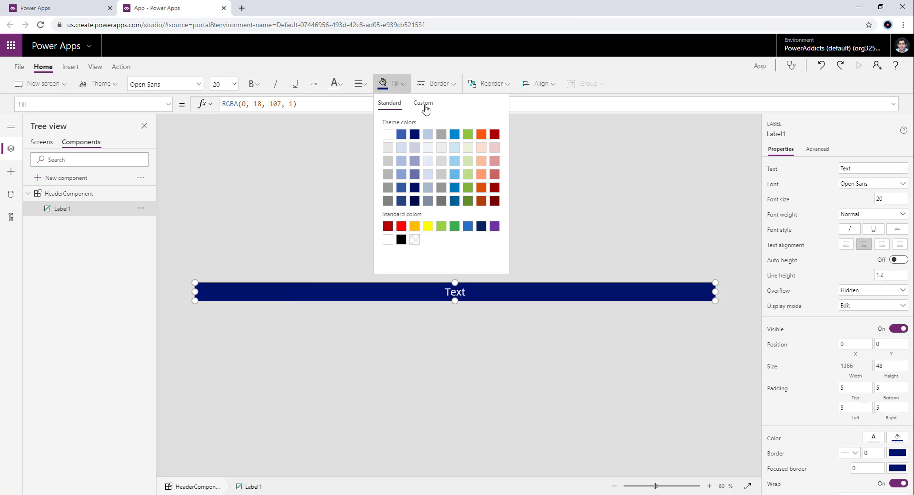
pyautogui.click(495, 137)
pyautogui.click(277, 215)
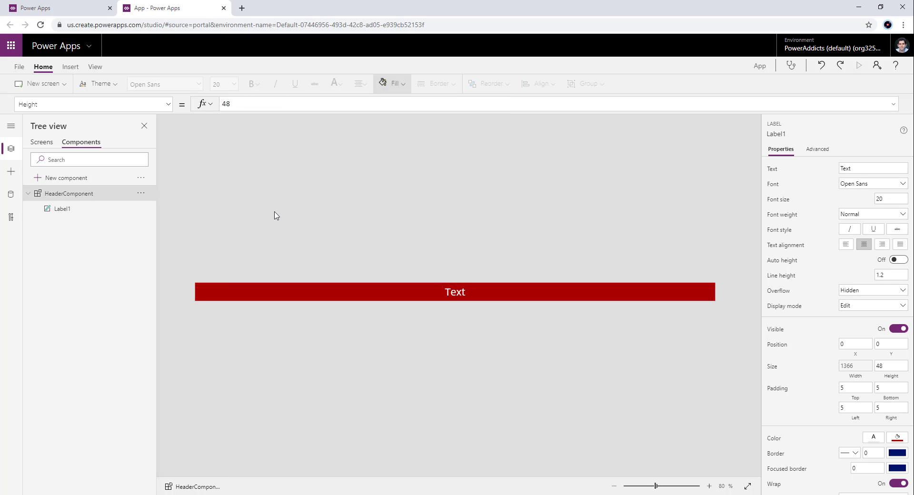
# - Check the recolored header on Screen1 and add a new blank screen to the app
pyautogui.click(42, 143)
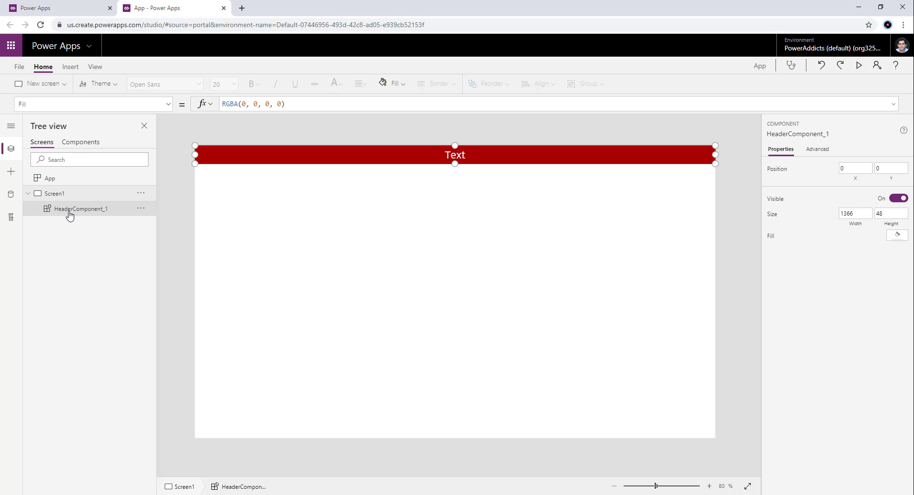
pyautogui.click(47, 85)
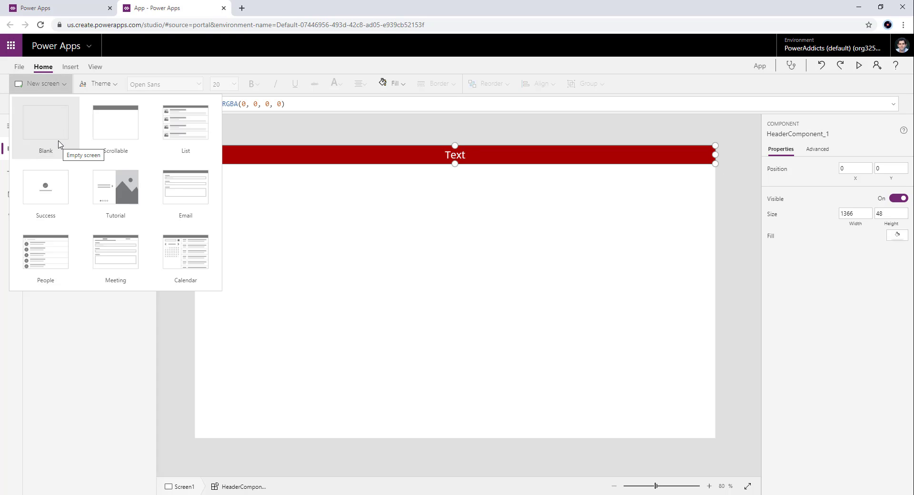
pyautogui.click(56, 138)
pyautogui.click(48, 85)
pyautogui.click(72, 126)
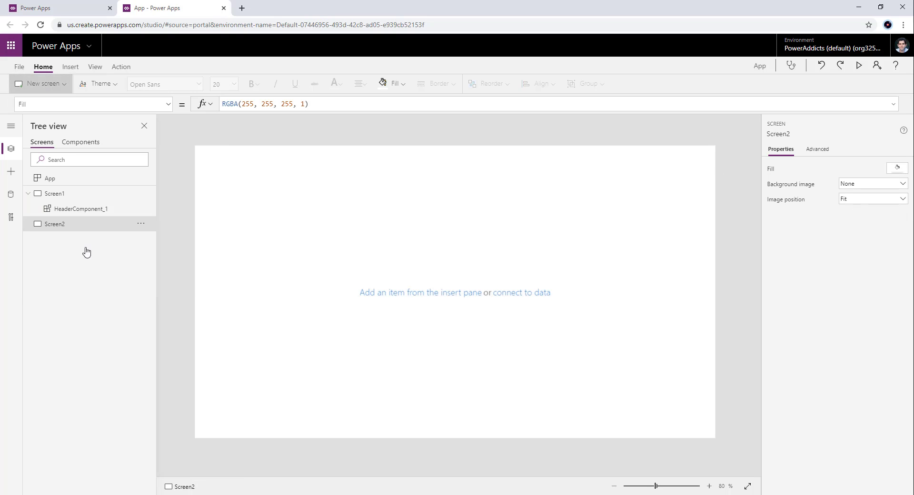
# - Insert the HeaderComponent on Screen2 and on Screen3
pyautogui.click(65, 226)
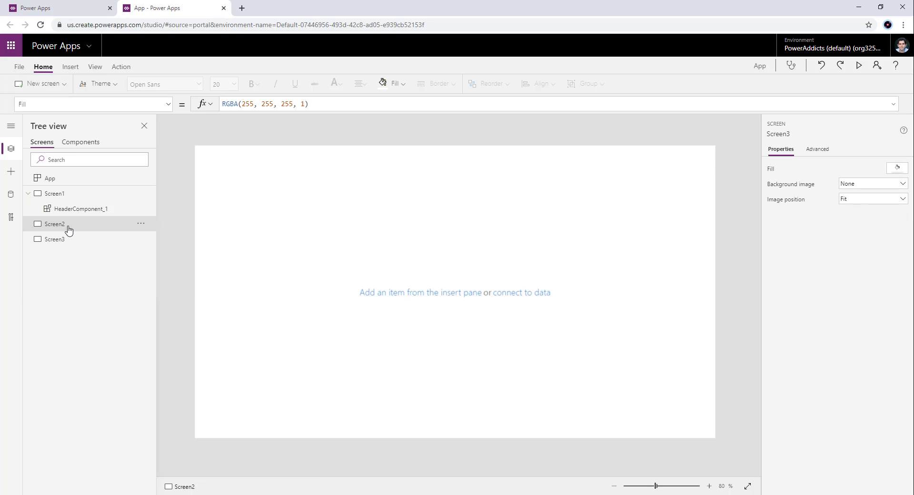
pyautogui.click(71, 66)
pyautogui.click(568, 84)
pyautogui.click(565, 105)
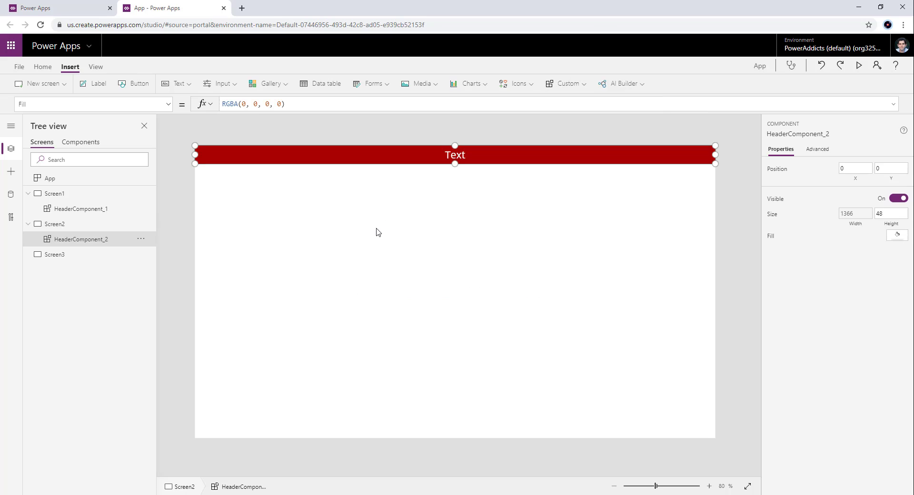
pyautogui.click(129, 255)
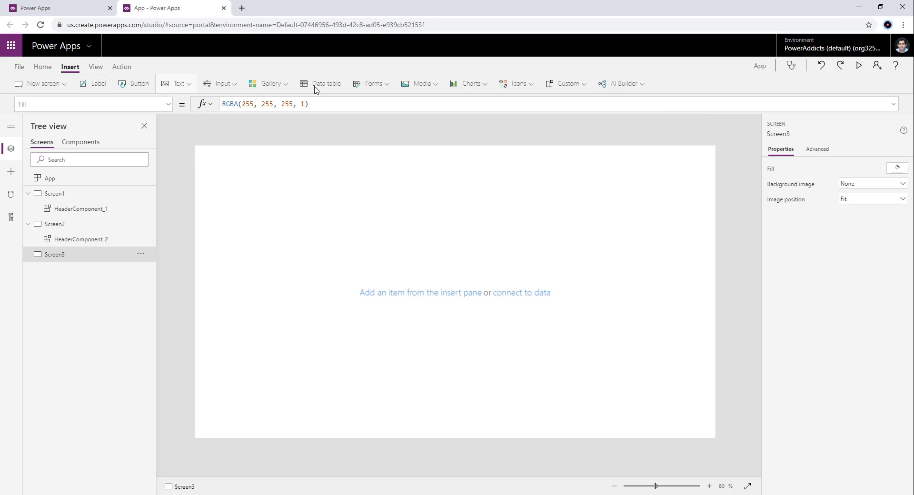
pyautogui.click(567, 85)
pyautogui.click(580, 106)
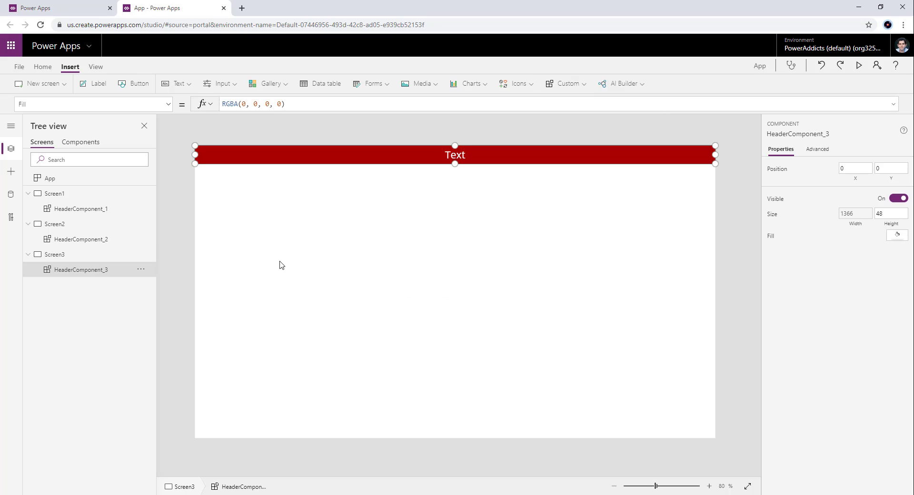
# - Change the fill of Label1 in HeaderComponent to the dark blue theme color, RGBA(0, 18, 107, 1)
pyautogui.click(80, 142)
pyautogui.click(273, 296)
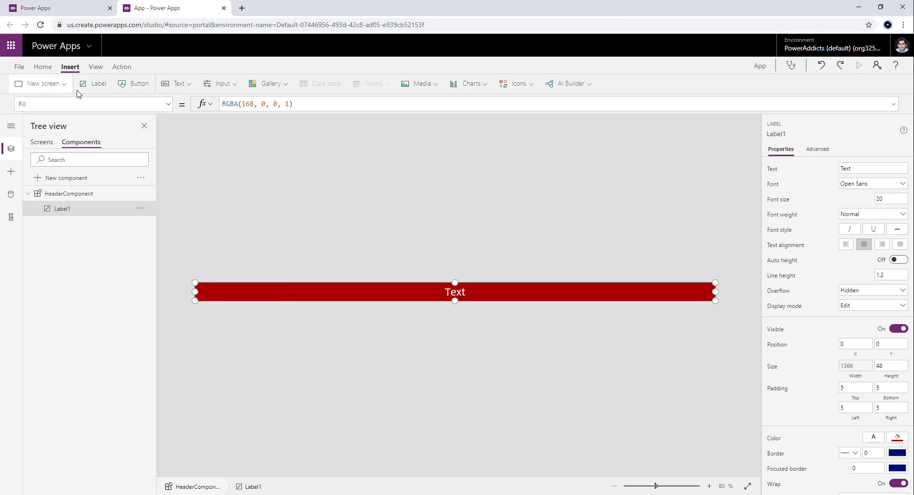
pyautogui.click(43, 67)
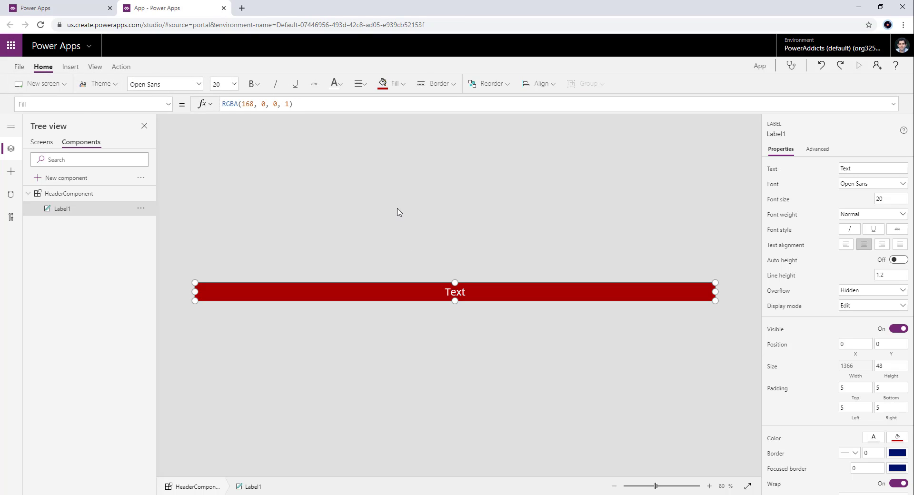
pyautogui.click(405, 84)
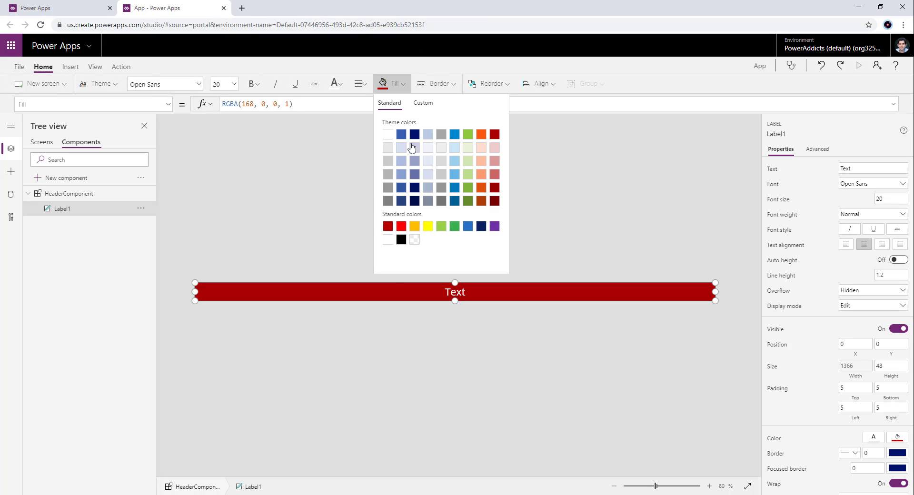
pyautogui.click(415, 135)
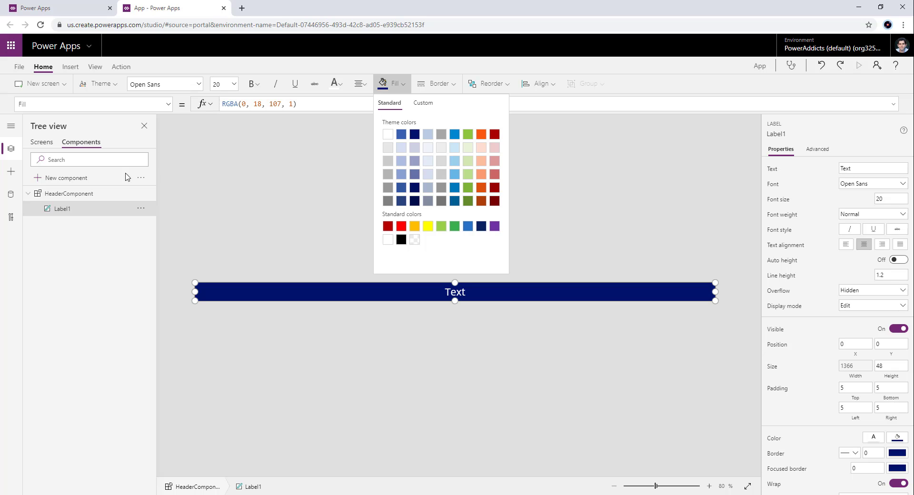
# - Check the recolored header on Screen1, Screen2 and Screen3 against the HeaderComponent definition
pyautogui.click(47, 146)
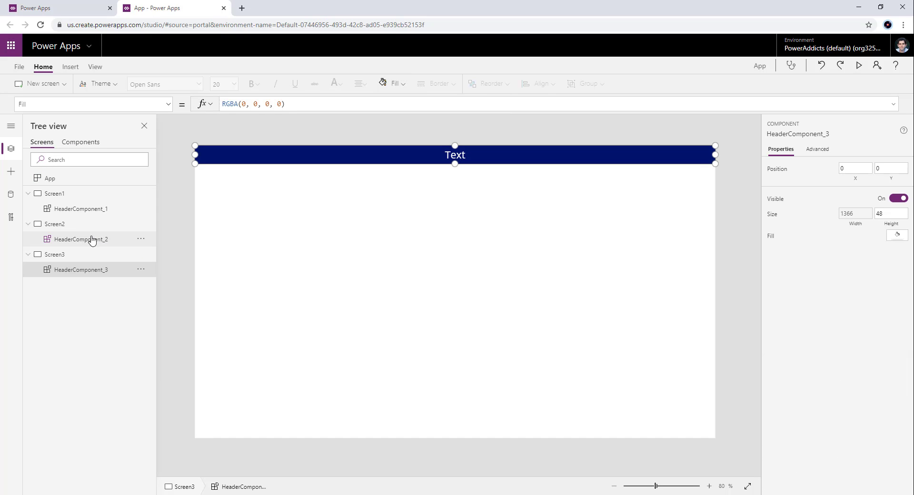
pyautogui.click(73, 226)
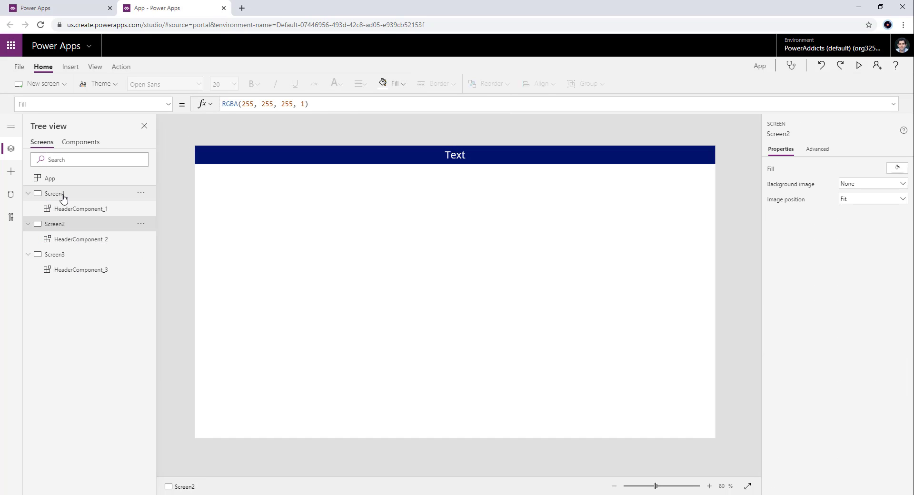
pyautogui.click(64, 195)
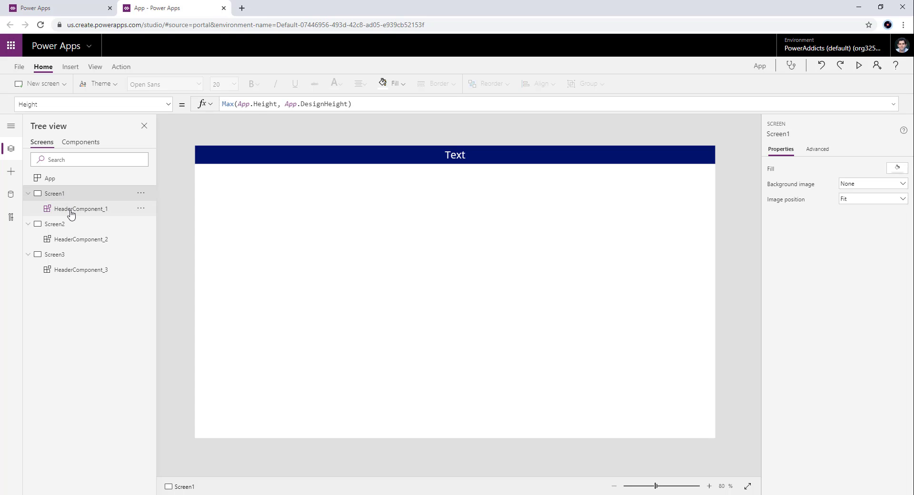
pyautogui.click(70, 209)
pyautogui.click(79, 239)
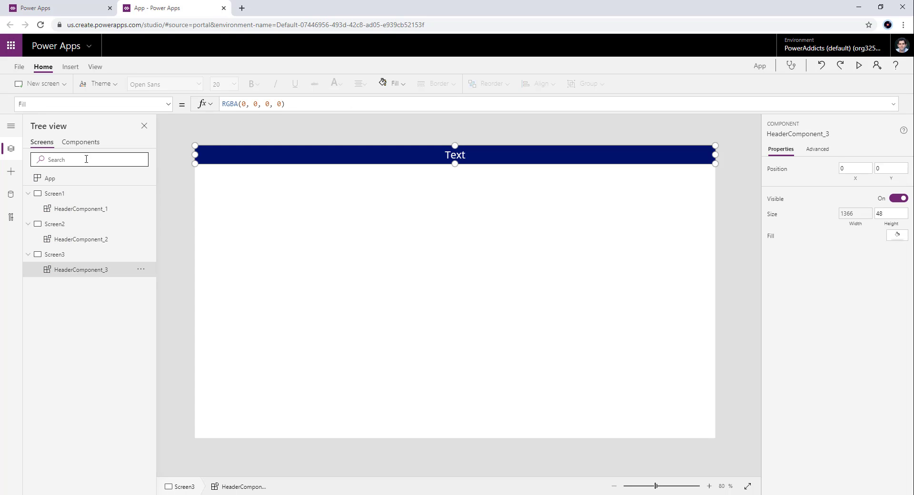
pyautogui.click(82, 141)
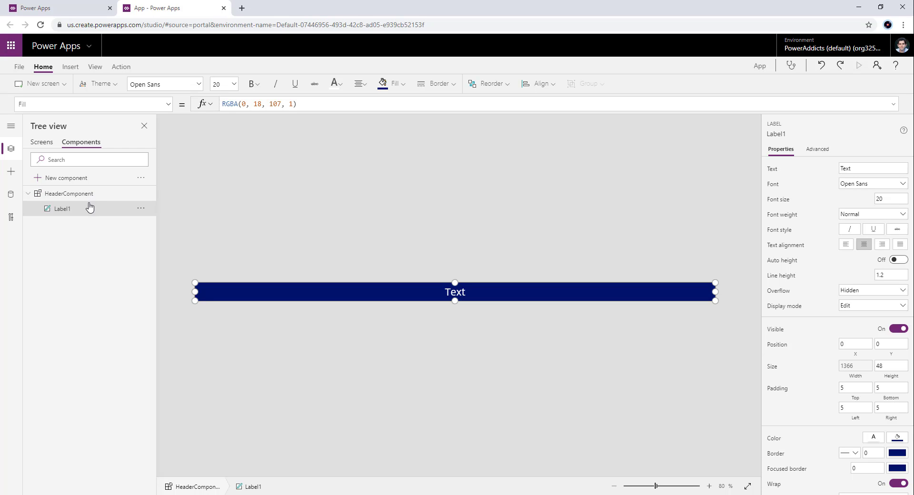
pyautogui.click(43, 143)
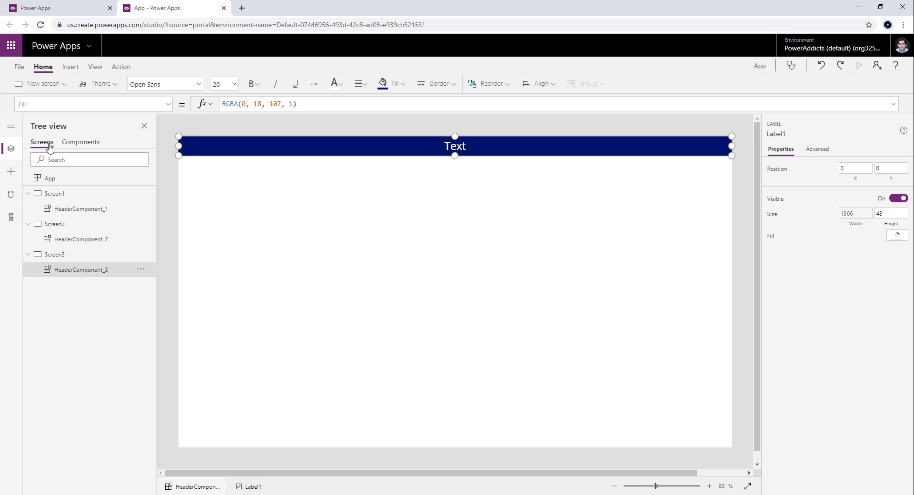
pyautogui.click(92, 213)
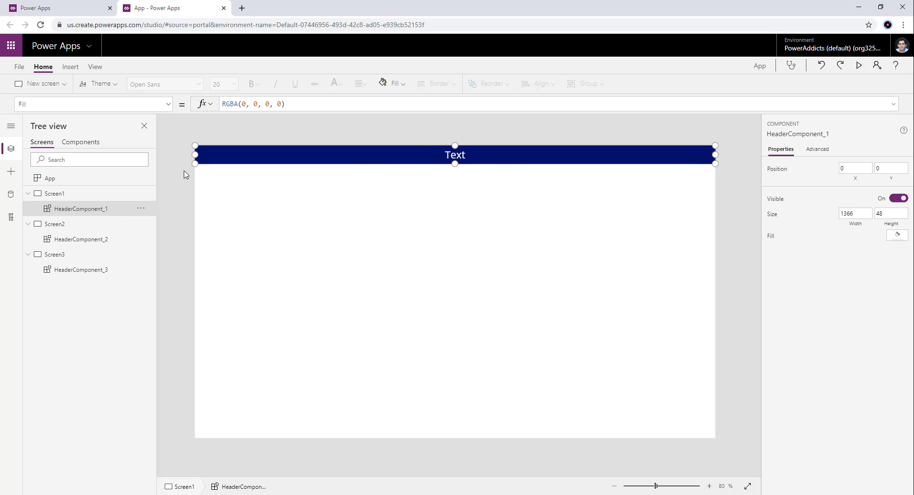
# - Start a new custom property on HeaderComponent with the display name "Header Text" and copy that name
pyautogui.click(81, 142)
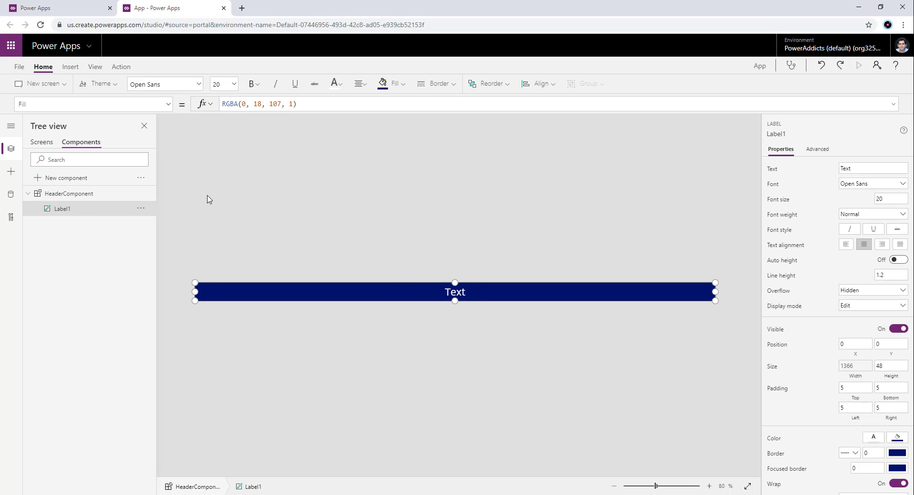
pyautogui.click(69, 196)
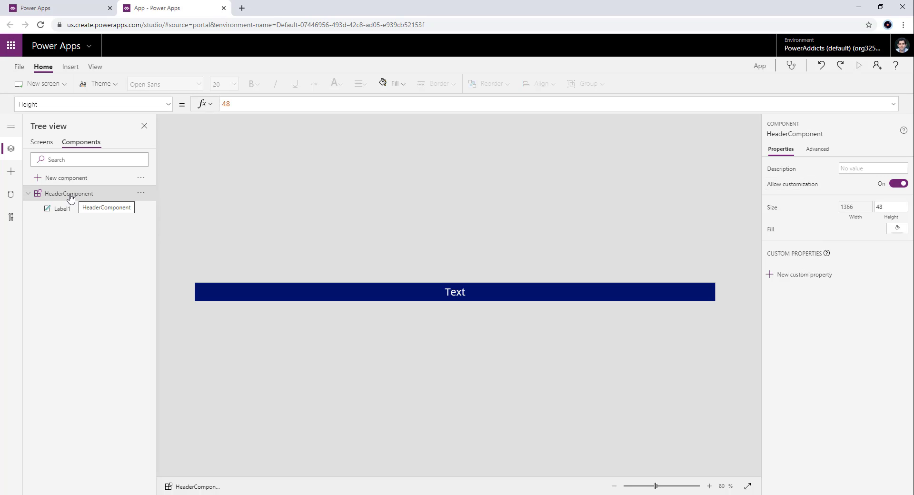
pyautogui.click(789, 280)
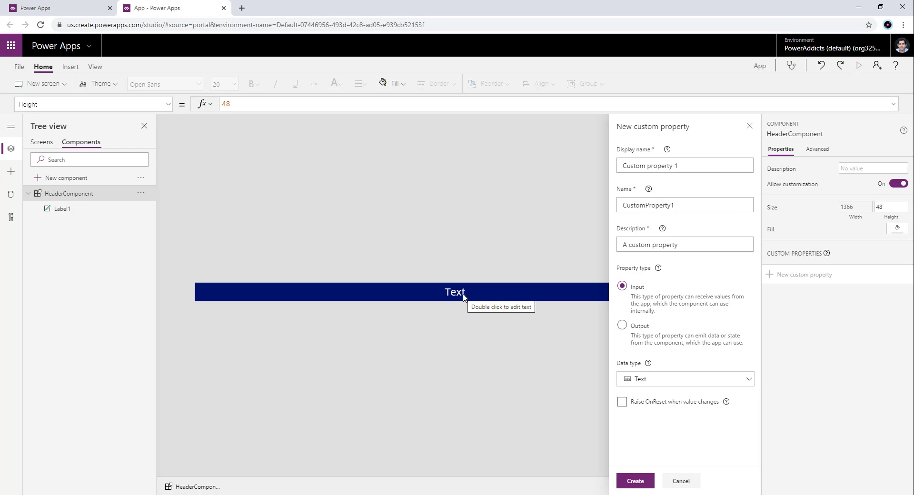
pyautogui.click(706, 168)
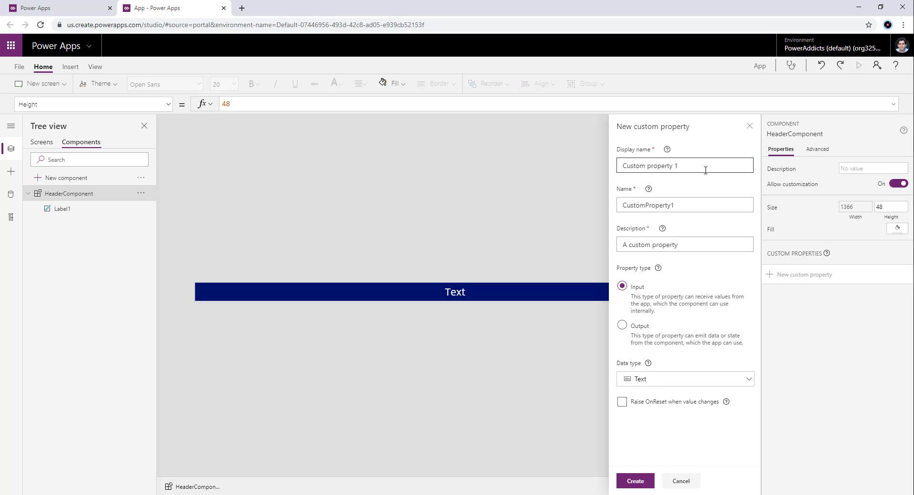
pyautogui.hotkey('ctrl', 'a')
pyautogui.write('Hea')
pyautogui.hotkey('ctrl', 'a')
pyautogui.hotkey('ctrl', 'c')
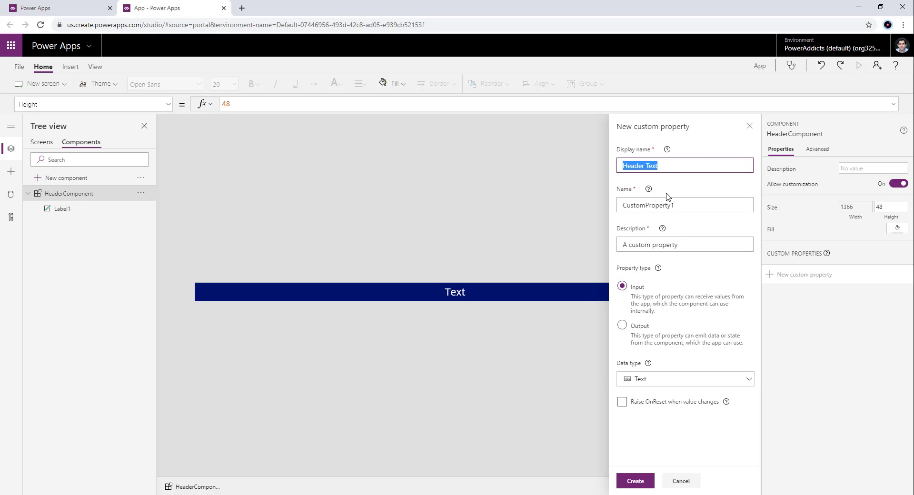
# - Set the name of the new custom property to HeaderText, without a space
pyautogui.click(671, 204)
pyautogui.hotkey('ctrl', 'a')
pyautogui.hotkey('ctrl', 'v')
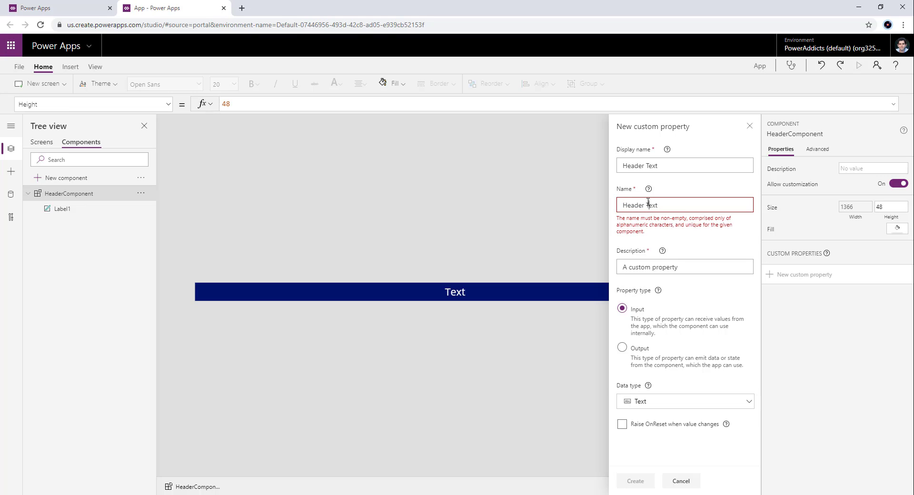
pyautogui.click(647, 205)
pyautogui.press('BackSpace')
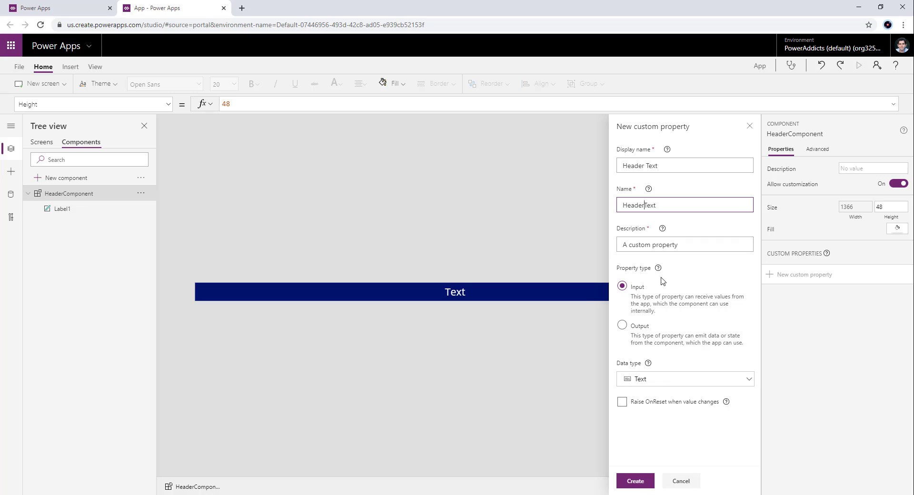
# - Create the Header Text custom property as an input property with the Text data type
pyautogui.moveTo(716, 243); pyautogui.dragTo(601, 248)
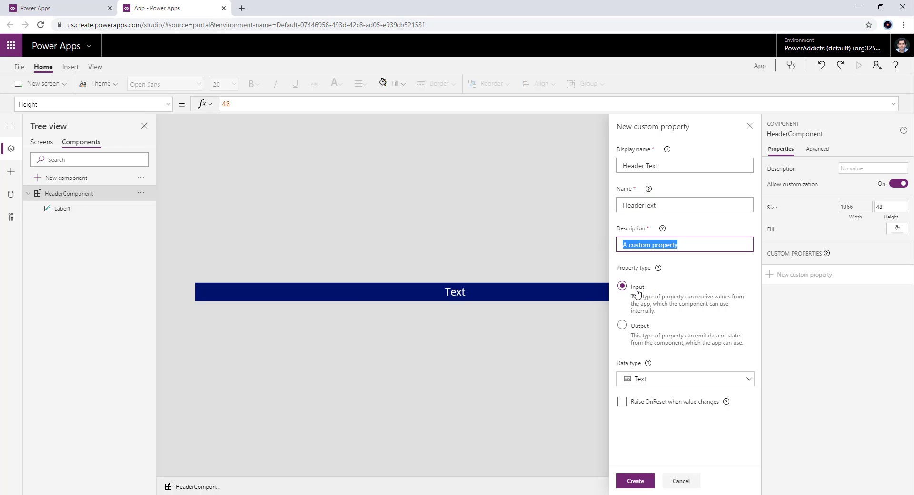
pyautogui.click(665, 377)
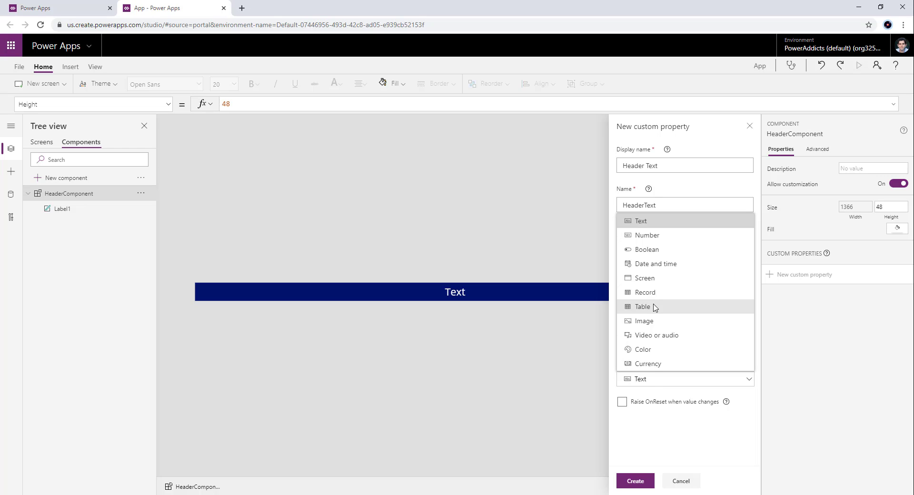
pyautogui.click(649, 223)
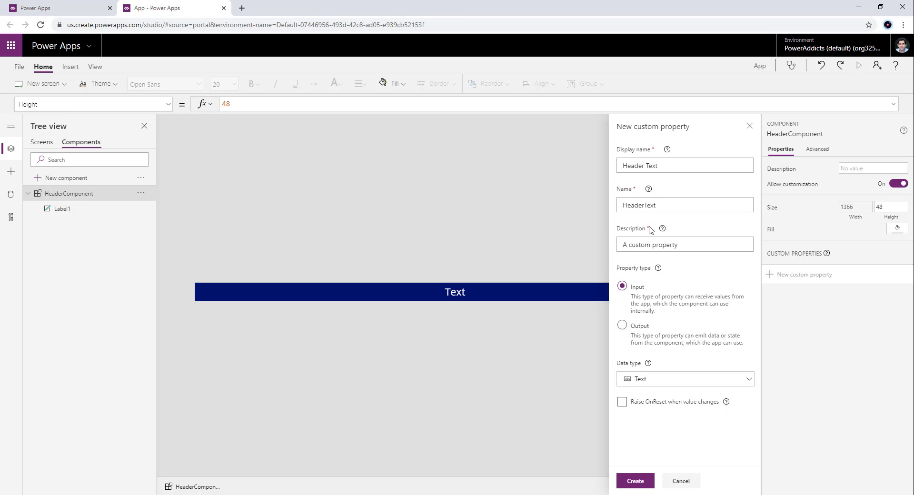
pyautogui.click(636, 481)
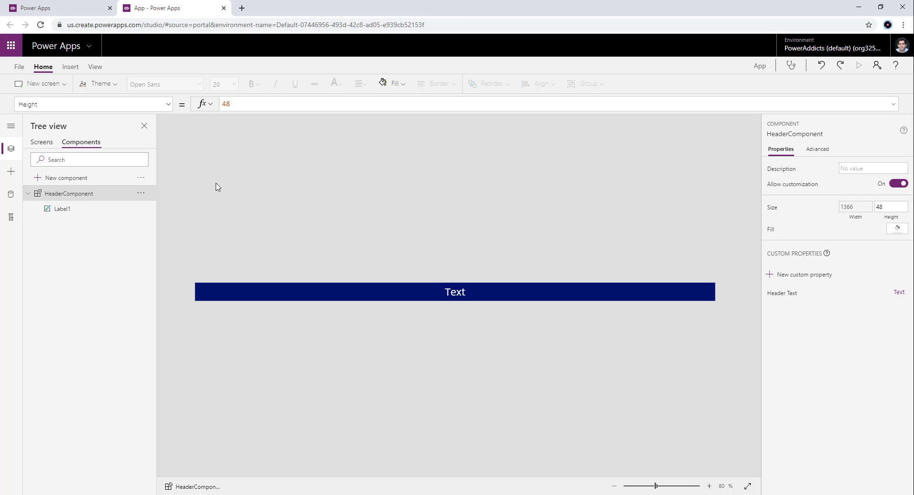
# - Set the HeaderText property of HeaderComponent to the default value "Header Text"
pyautogui.click(169, 104)
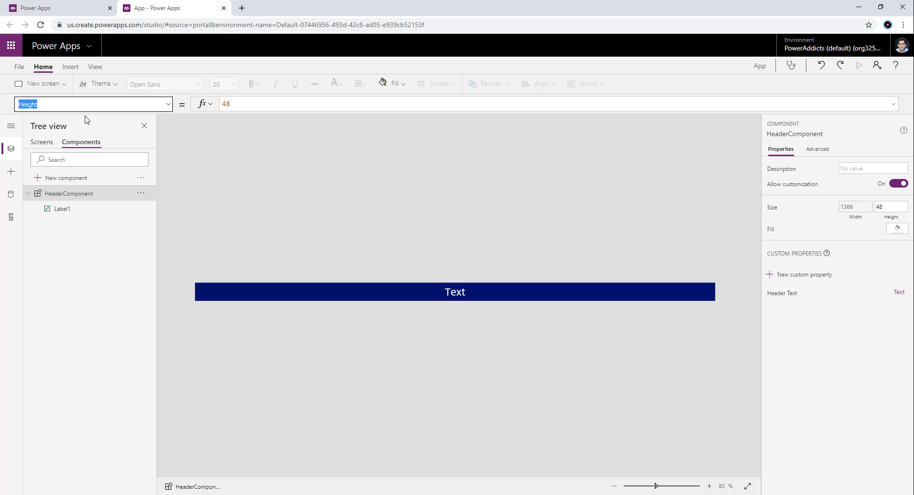
pyautogui.click(169, 104)
pyautogui.click(79, 145)
pyautogui.doubleClick(237, 104)
pyautogui.write('Head')
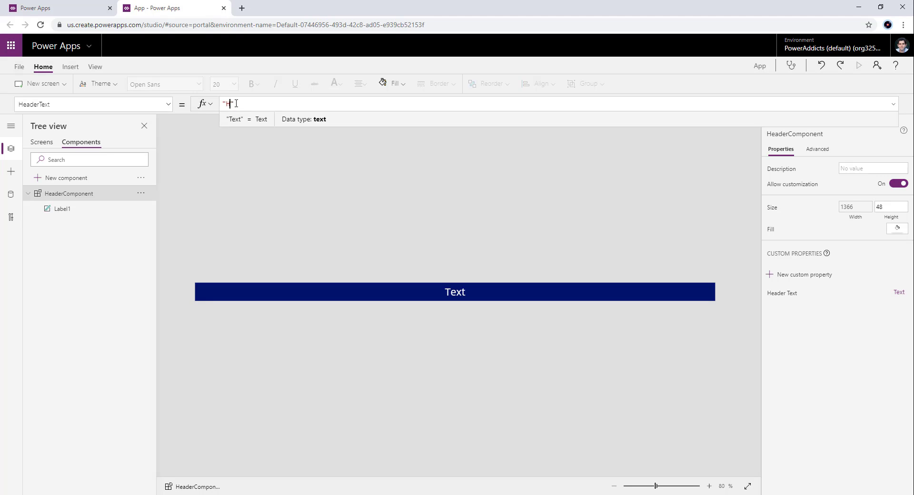
pyautogui.write('er Text')
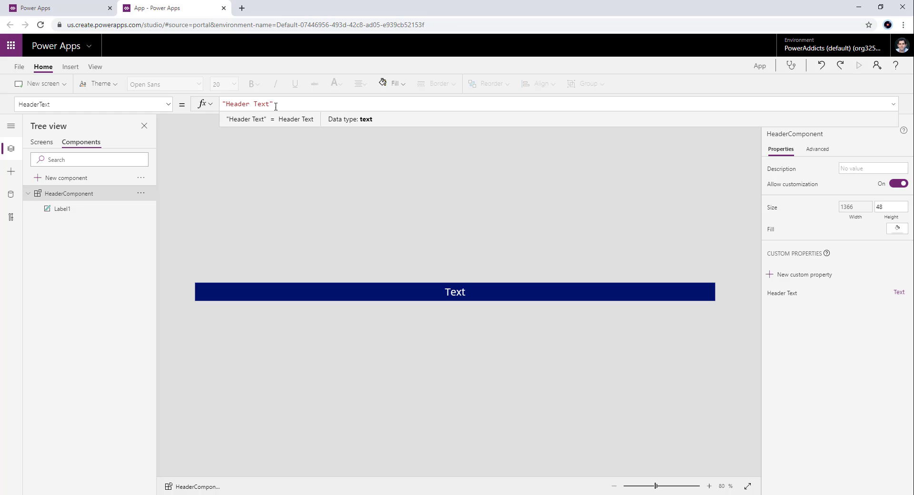
pyautogui.moveTo(288, 103); pyautogui.dragTo(210, 104)
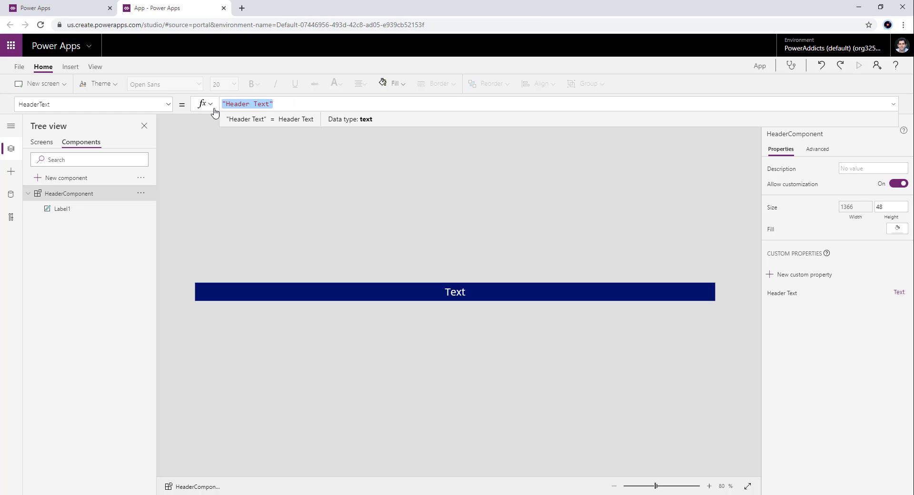
# - Set the Text property of Label1 in HeaderComponent to HeaderComponent.HeaderText
pyautogui.click(90, 208)
pyautogui.click(64, 104)
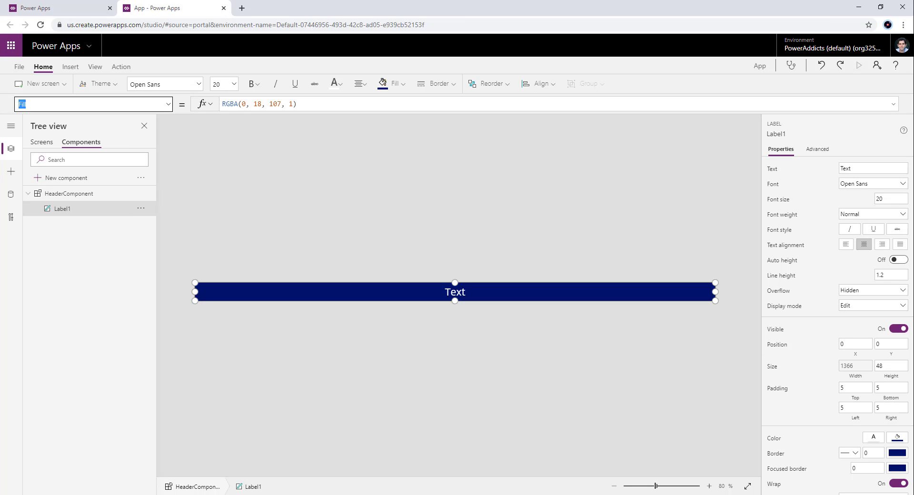
pyautogui.write('Text')
pyautogui.press('Return')
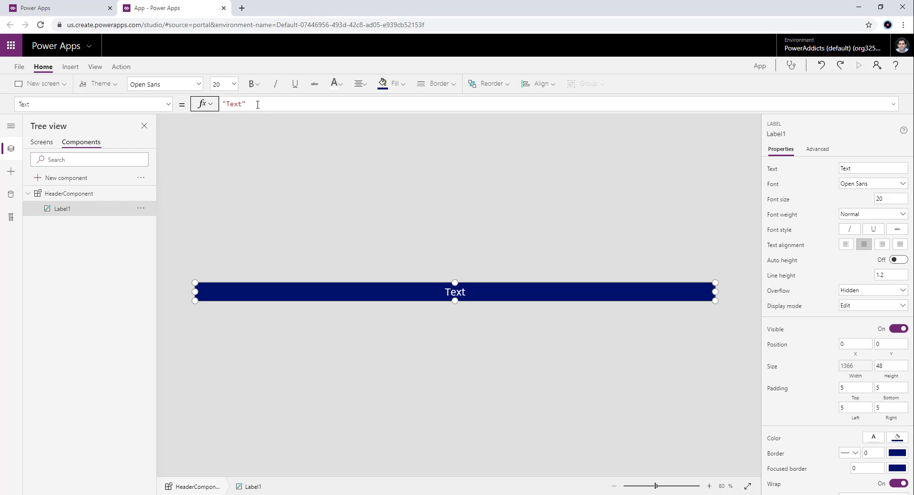
pyautogui.moveTo(257, 104); pyautogui.dragTo(217, 104)
pyautogui.write('header')
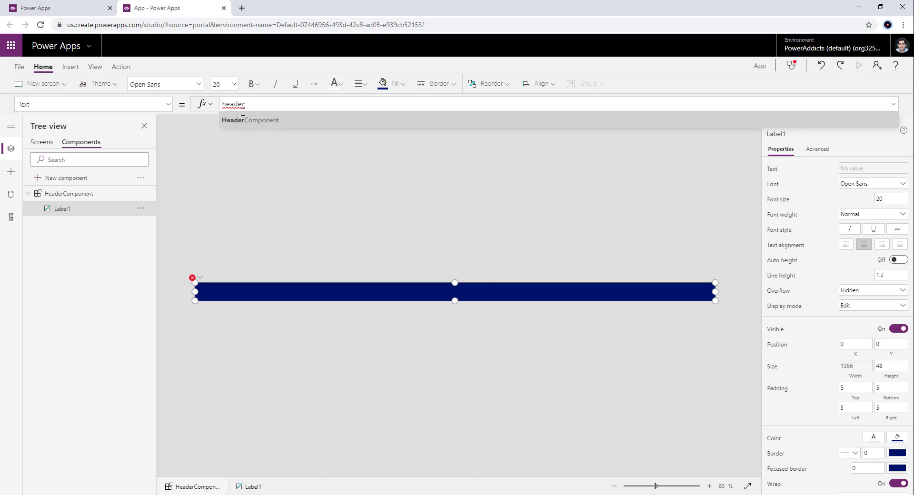
pyautogui.press('Tab')
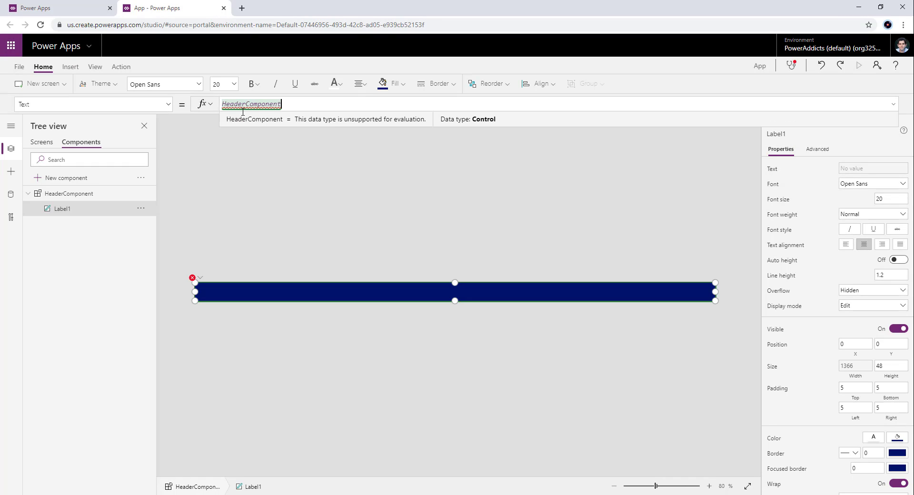
pyautogui.write('.')
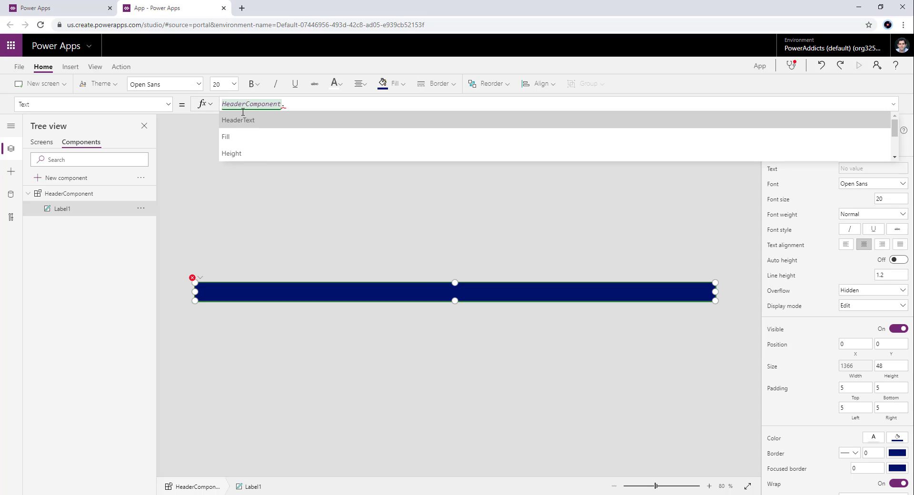
pyautogui.press('Tab')
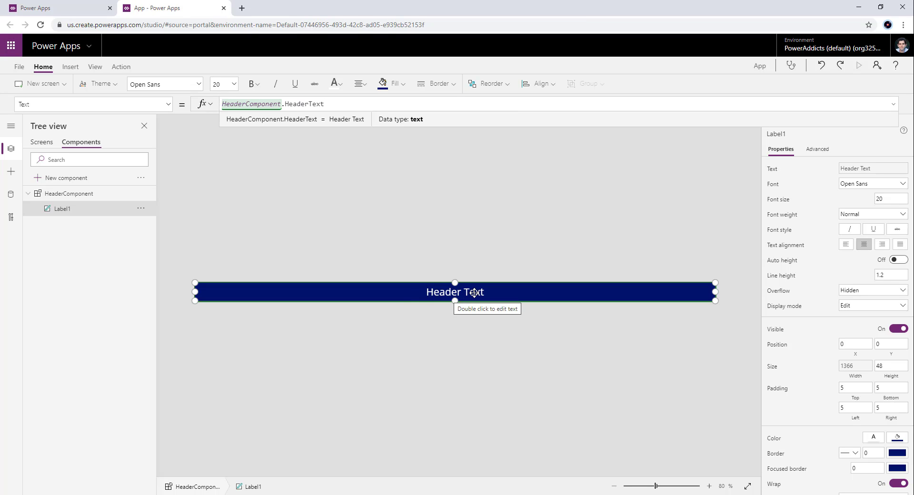
# - Set the Header Text custom property of HeaderComponent_1 on Screen1 to "Screen 1"
pyautogui.click(34, 142)
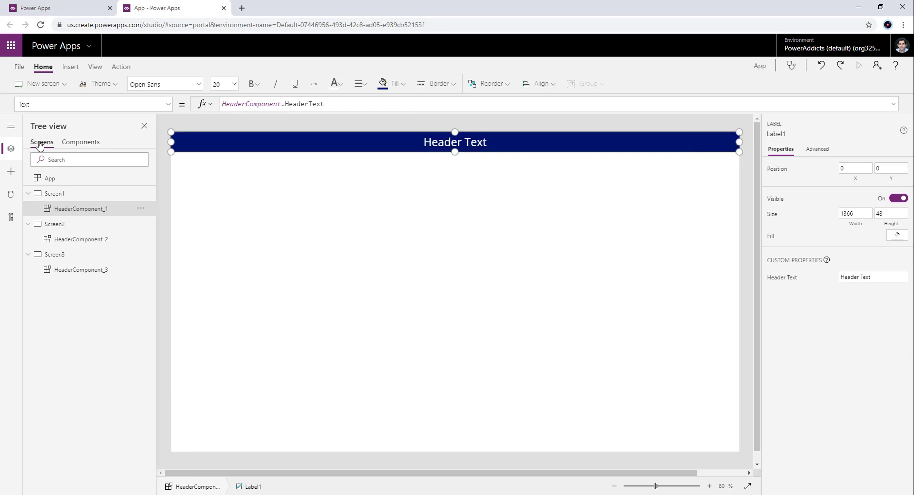
pyautogui.click(60, 227)
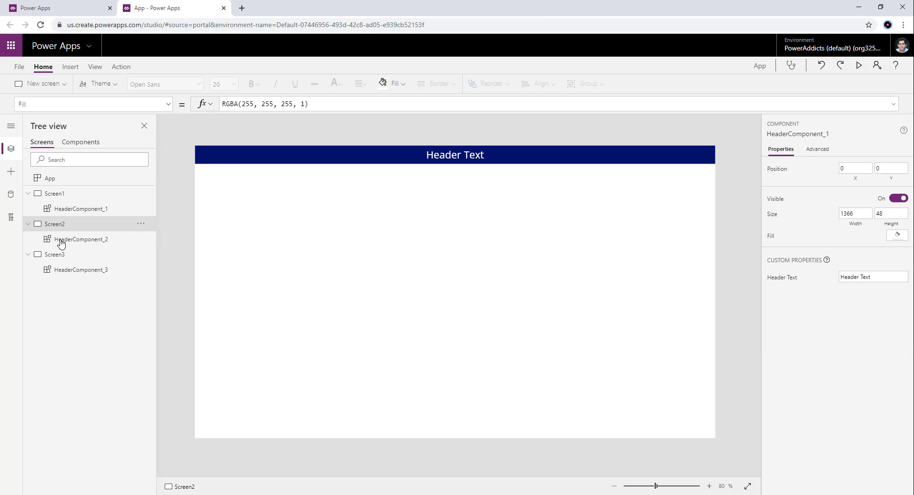
pyautogui.click(58, 253)
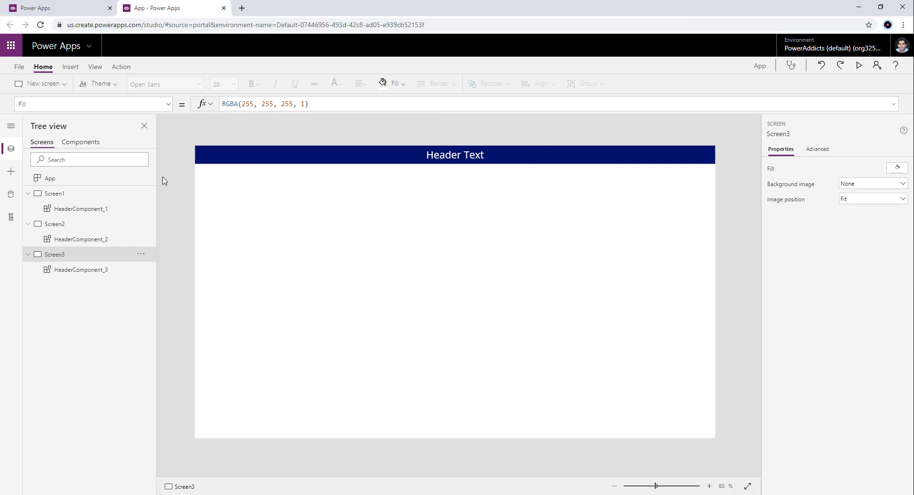
pyautogui.click(86, 215)
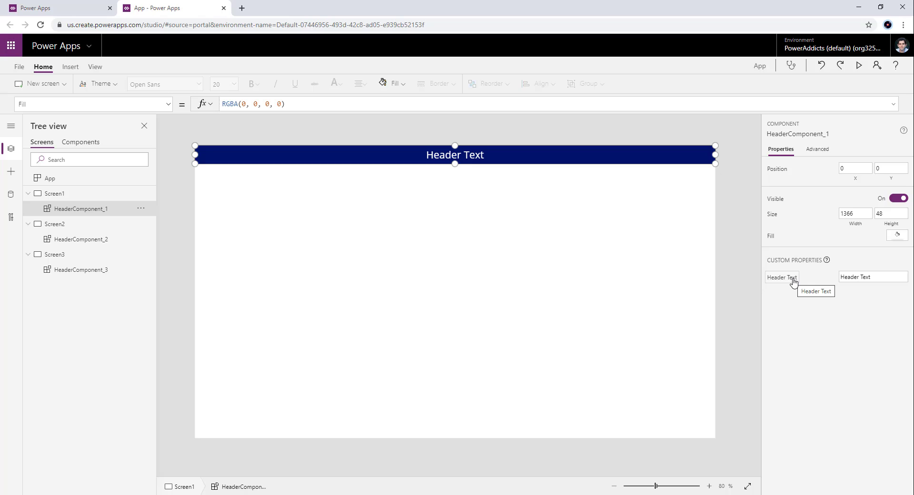
pyautogui.click(878, 276)
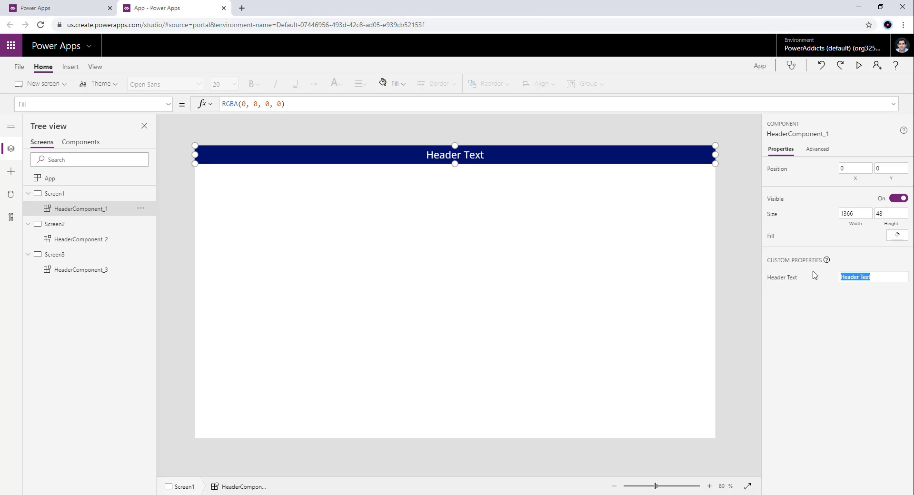
pyautogui.write('Screen 1')
pyautogui.hotkey('ctrl', 'a')
pyautogui.click(839, 345)
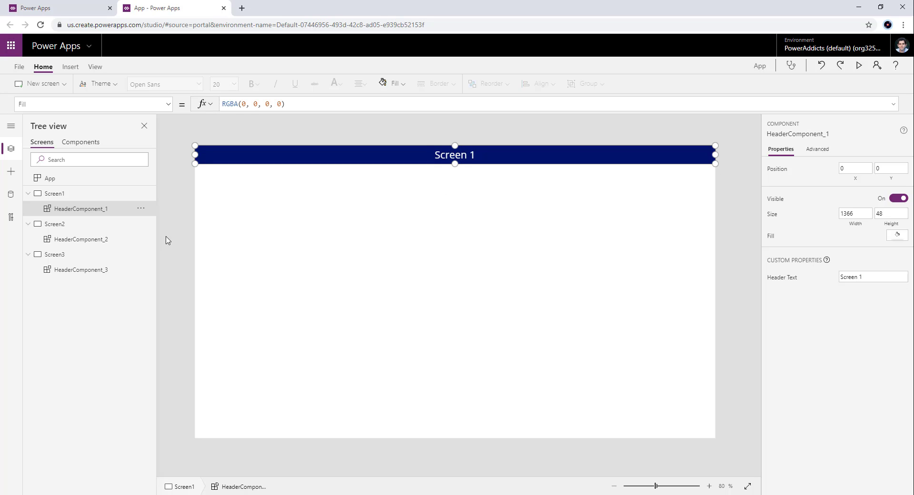
# - Set the Header Text custom property of HeaderComponent_2 on Screen2 to "Screen 2"
pyautogui.click(82, 239)
pyautogui.click(839, 276)
pyautogui.write('Screen 2')
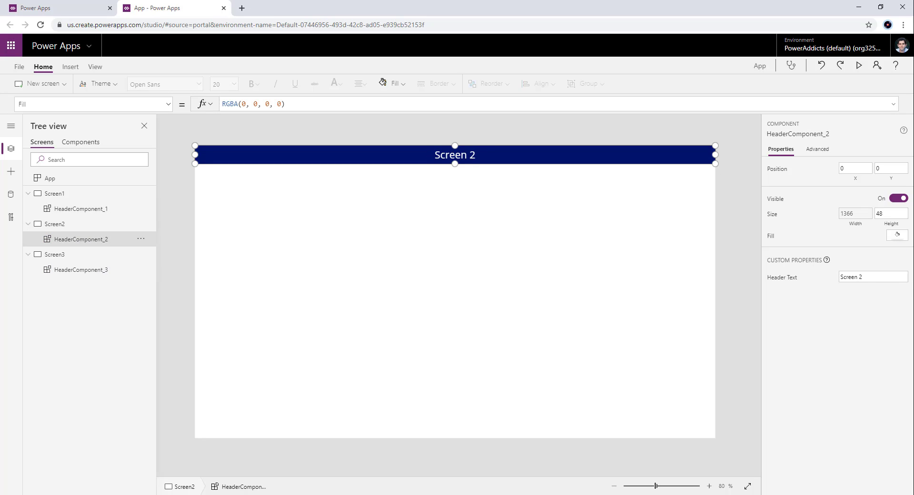
pyautogui.click(846, 278)
pyautogui.click(859, 277)
# - Set the Header Text custom property of HeaderComponent_3 on Screen3 to "Screen 3"
pyautogui.click(119, 273)
pyautogui.click(879, 278)
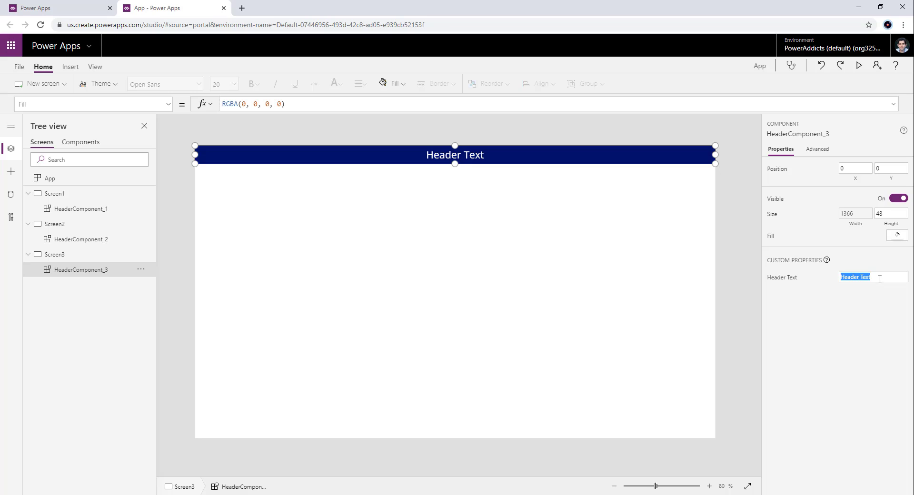
pyautogui.write('Screen 1')
pyautogui.click(484, 263)
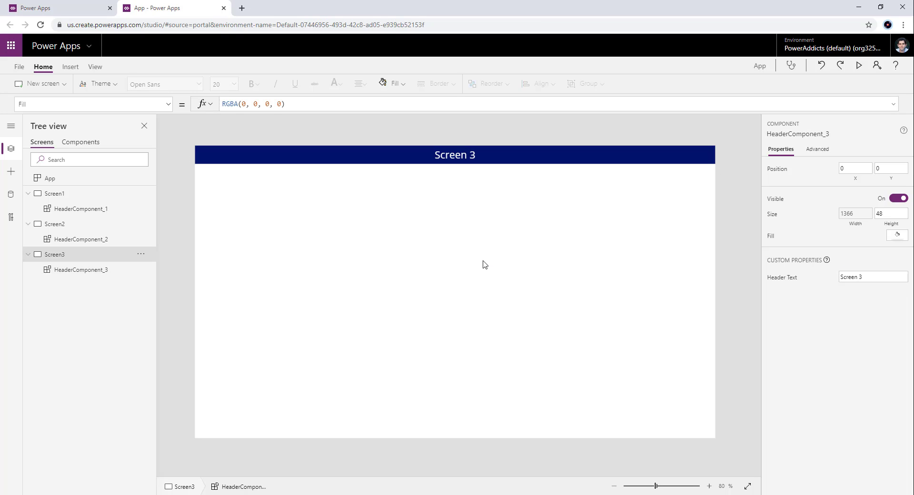
# - Switch to the other saved app and examine its Gauge, Header, LeftNavigation, BingMapsLocation and BingMapsPushPins components
pyautogui.click(56, 195)
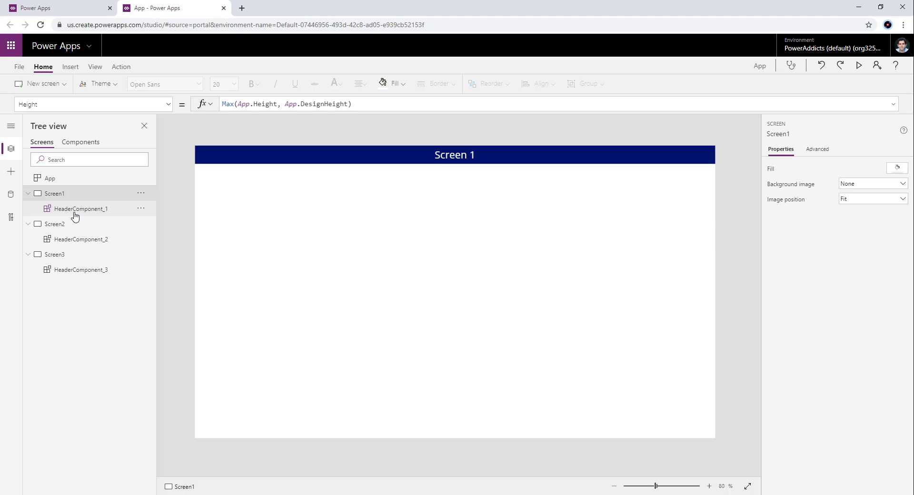
pyautogui.click(83, 143)
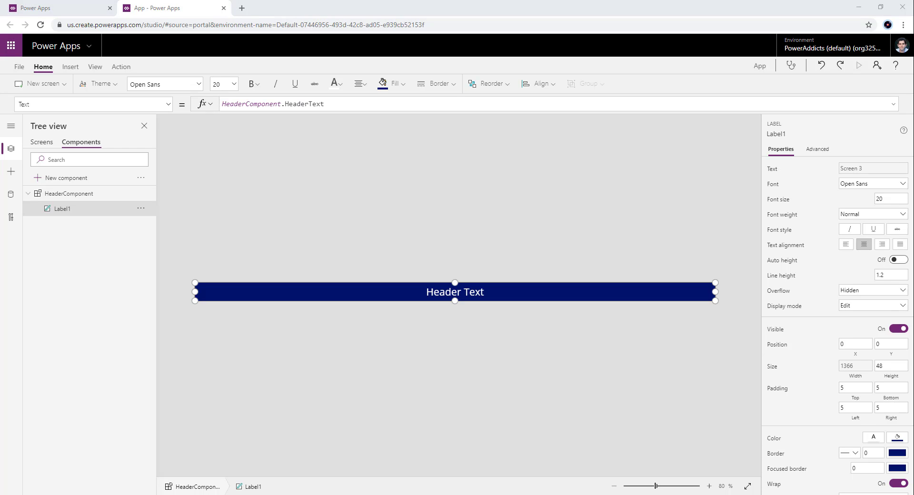
pyautogui.moveTo(0, 86); pyautogui.dragTo(305, 8)
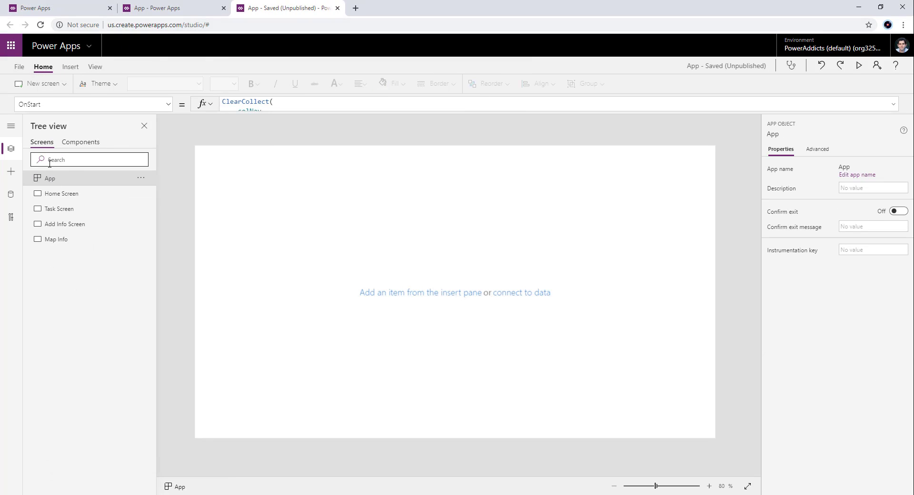
pyautogui.click(75, 143)
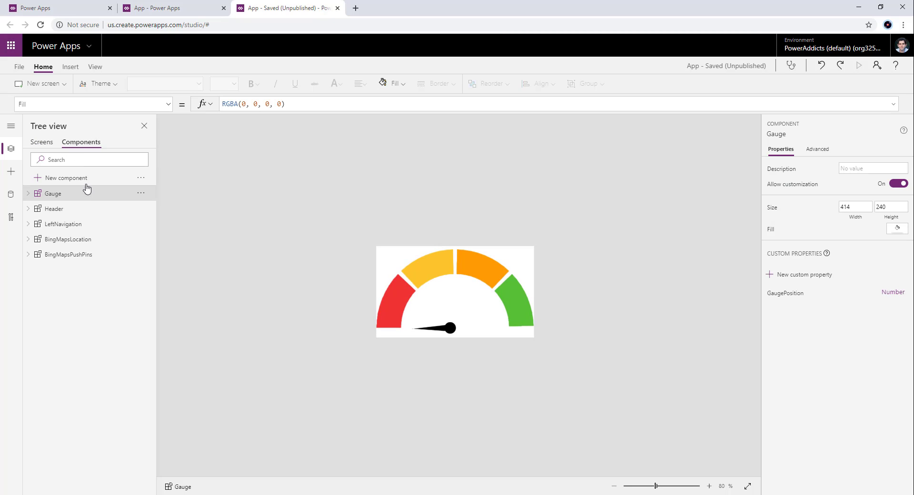
pyautogui.click(62, 209)
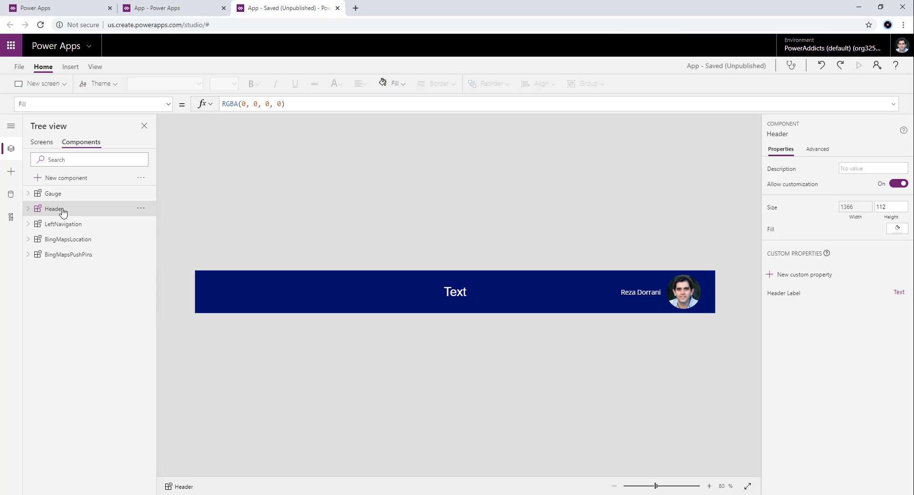
pyautogui.click(63, 224)
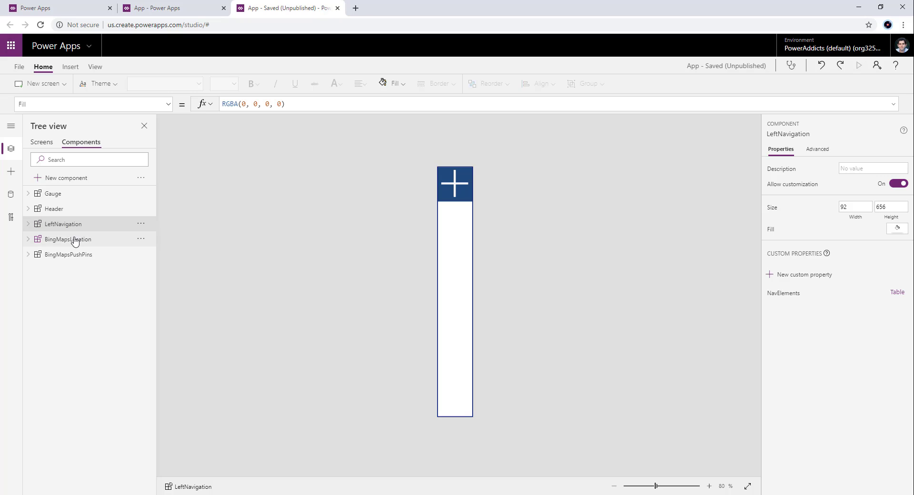
pyautogui.click(75, 240)
pyautogui.click(80, 256)
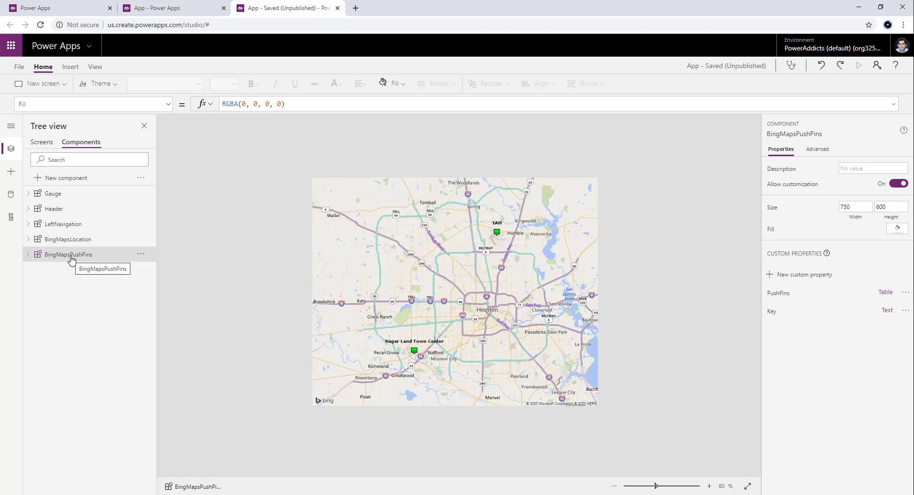
pyautogui.click(71, 241)
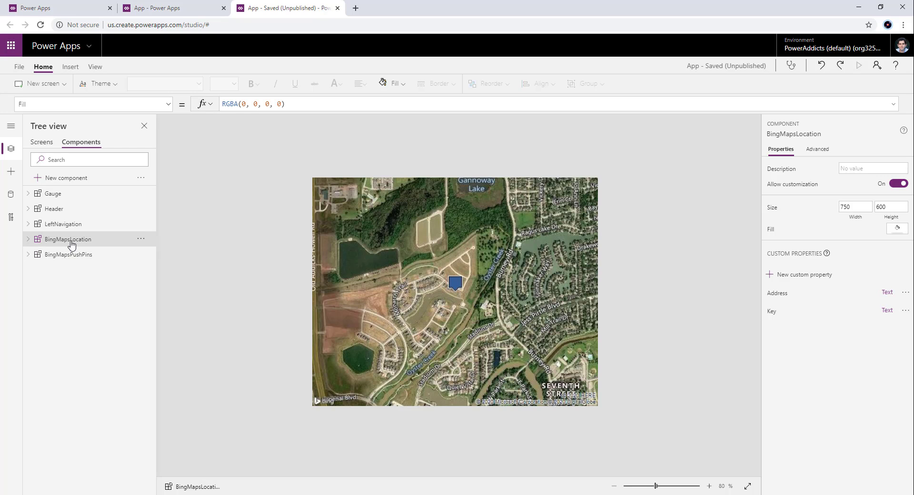
pyautogui.click(71, 210)
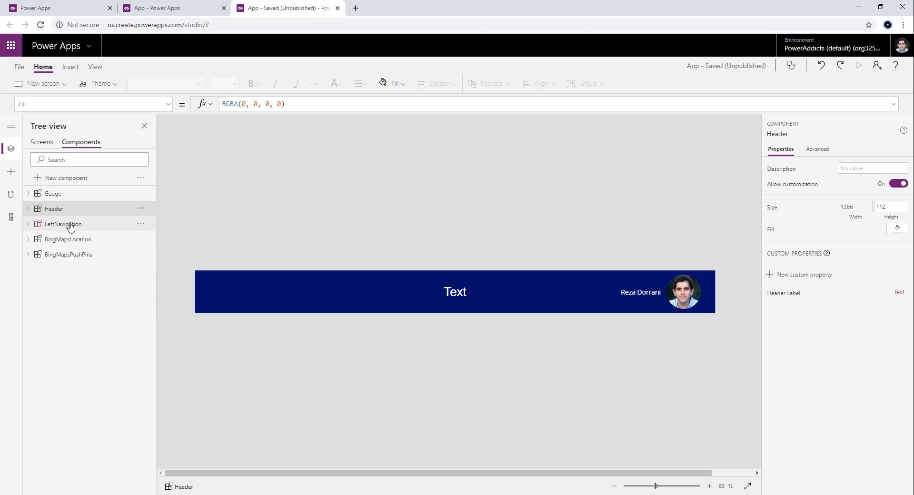
pyautogui.click(71, 225)
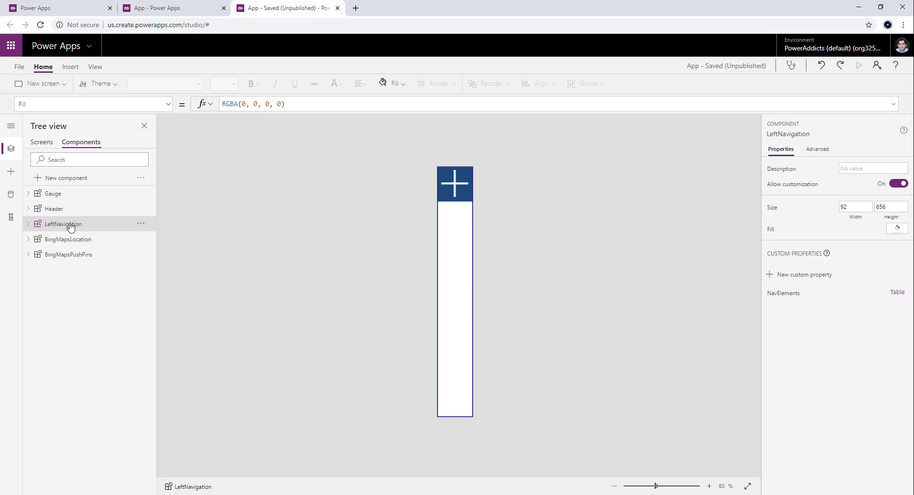
pyautogui.click(73, 209)
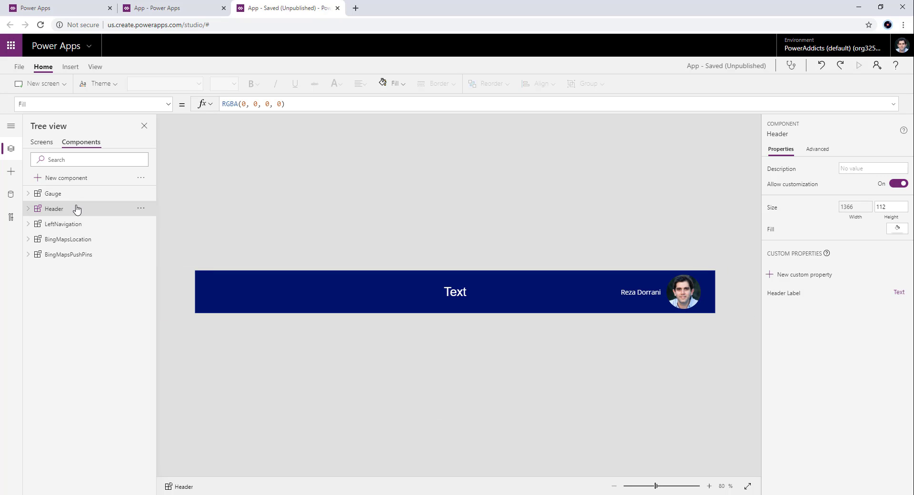
pyautogui.click(90, 194)
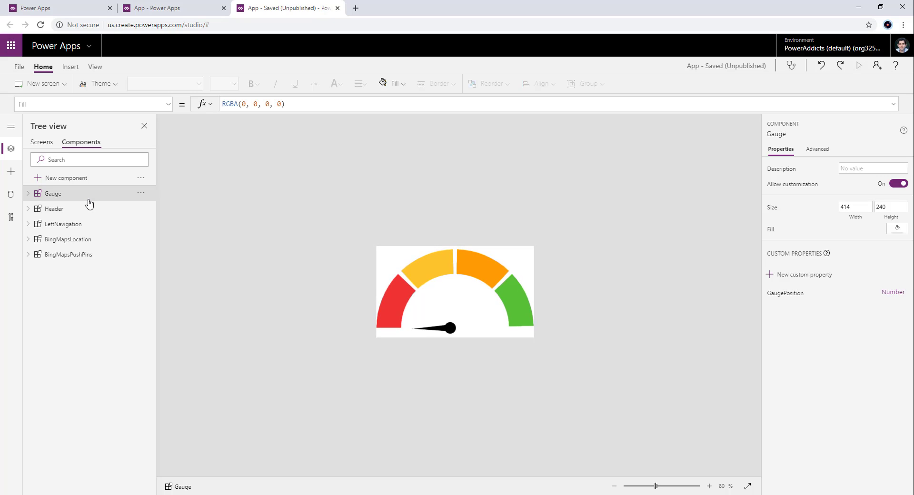
# - Insert the custom Header component on the Home Screen
pyautogui.click(42, 142)
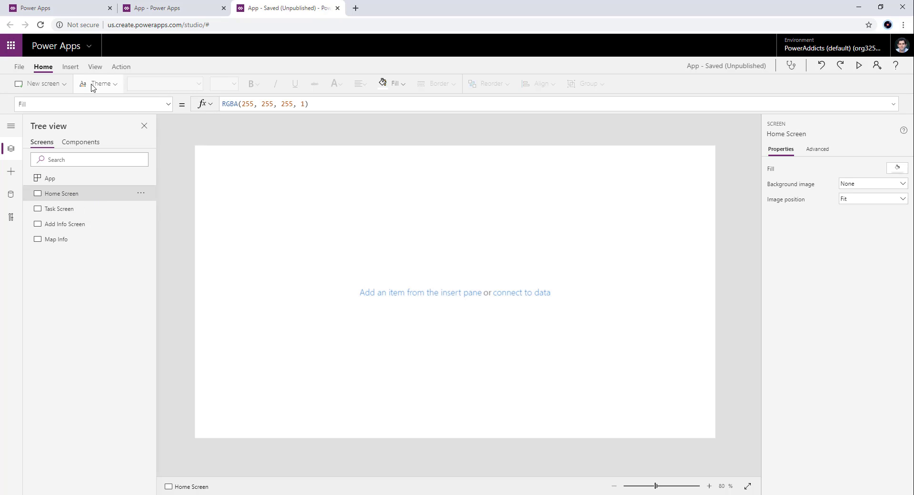
pyautogui.click(80, 70)
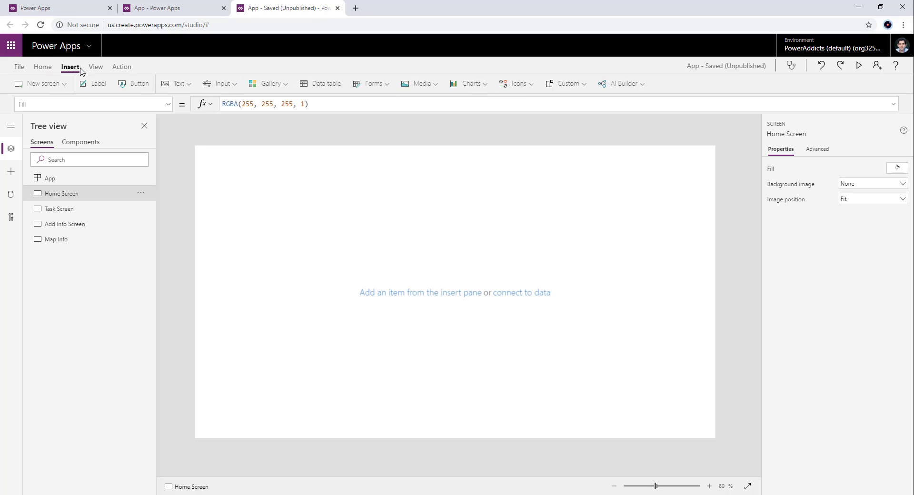
pyautogui.click(555, 84)
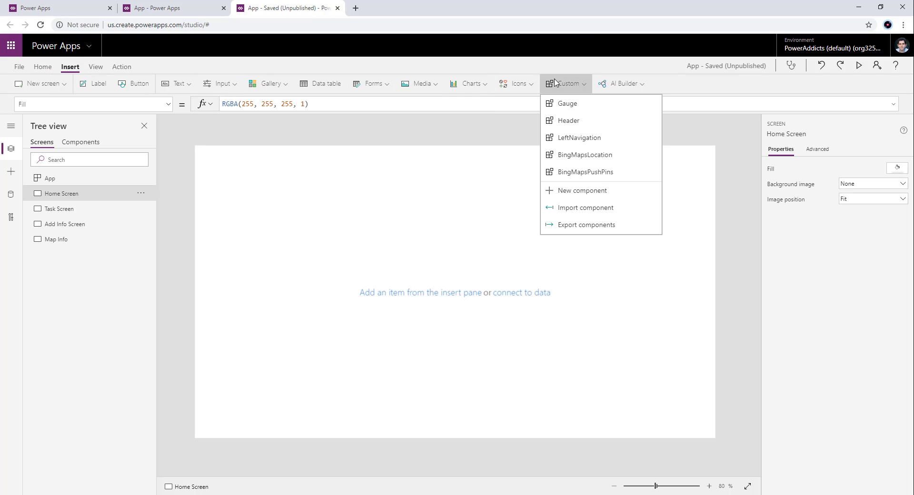
pyautogui.click(571, 122)
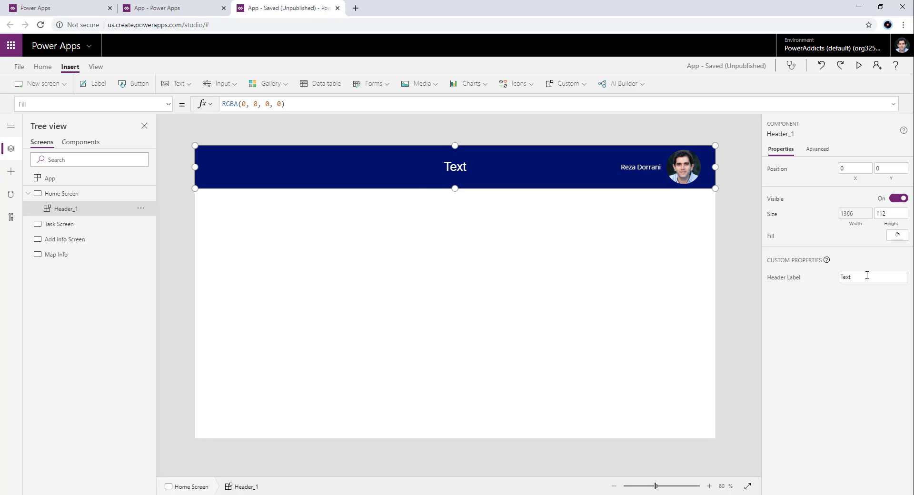
# - Set the Header Label custom property of the Home Screen's header to "Home"
pyautogui.click(840, 278)
pyautogui.write('Home')
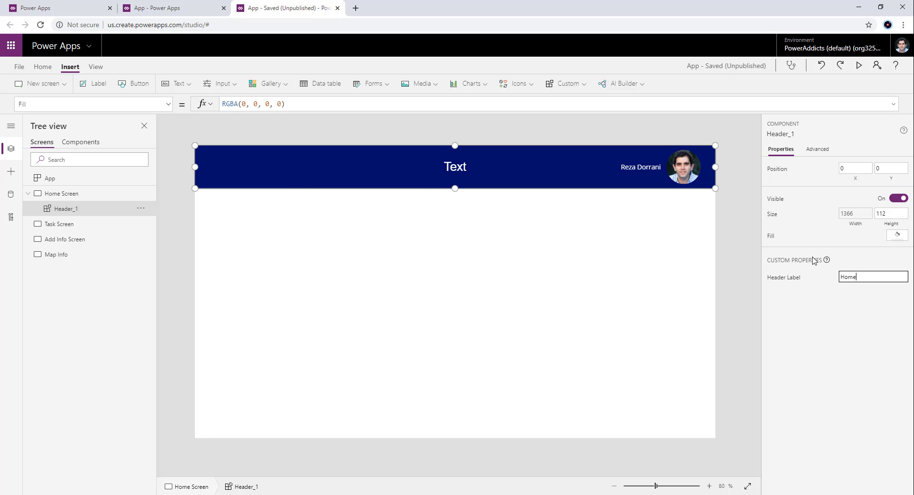
pyautogui.click(832, 357)
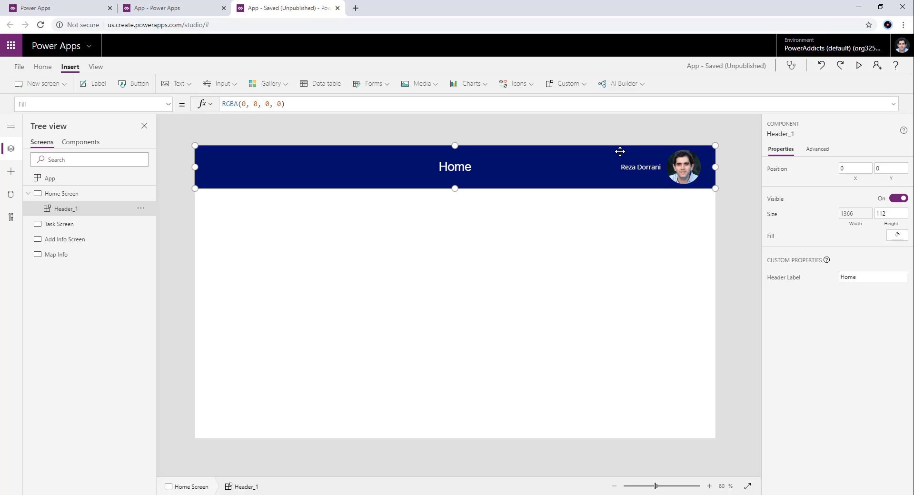
# - Insert the custom LeftNavigation component on the Home Screen and place it directly below the header at X 0, Y 112
pyautogui.click(579, 91)
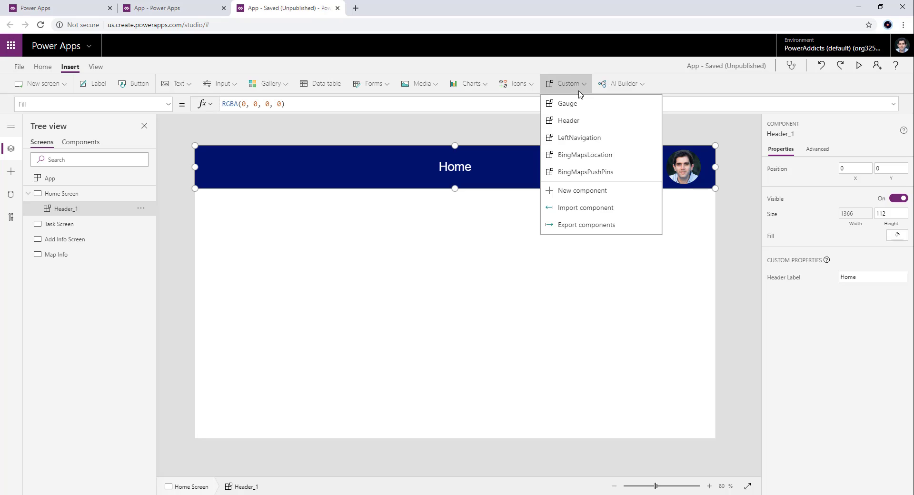
pyautogui.click(580, 138)
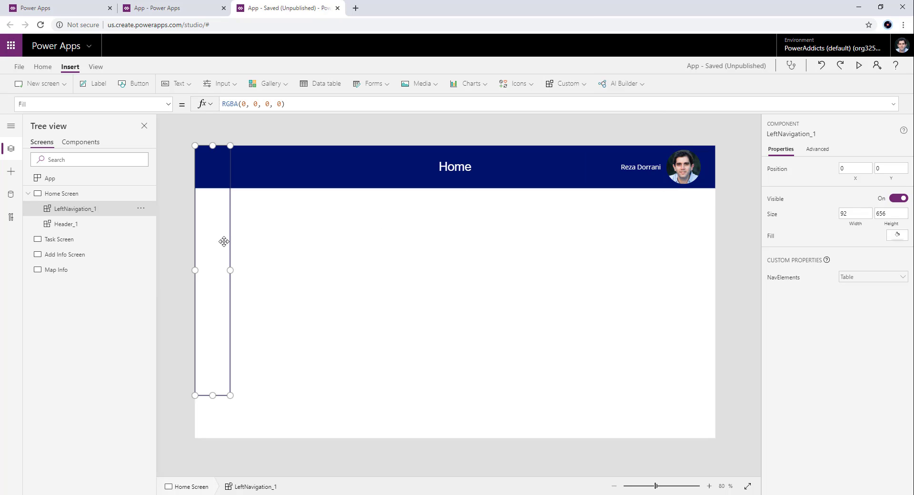
pyautogui.moveTo(222, 254); pyautogui.dragTo(214, 302)
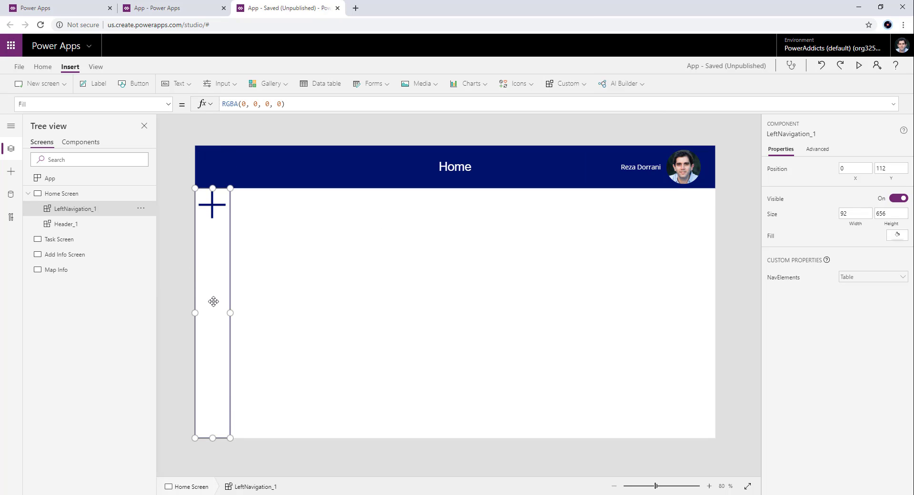
# - Set the NavElements custom property of the Home Screen's left navigation to the colNav collection
pyautogui.click(785, 278)
pyautogui.click(241, 103)
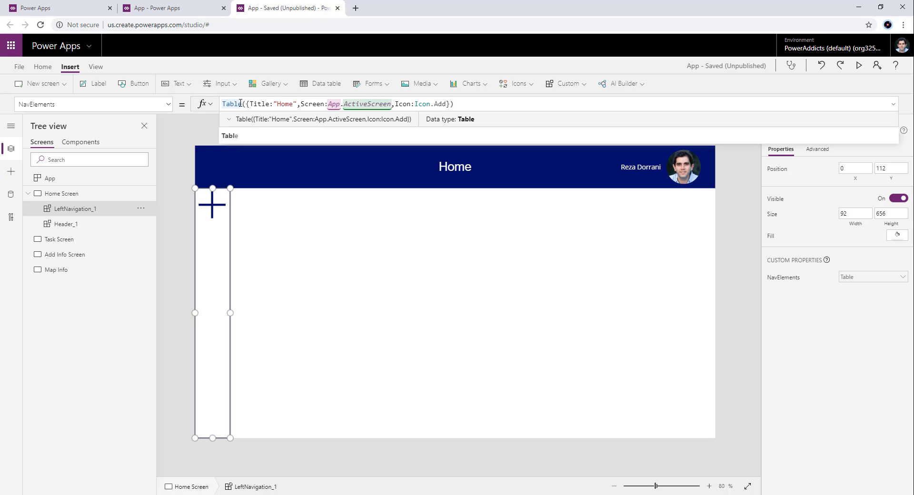
pyautogui.hotkey('ctrl', 'a')
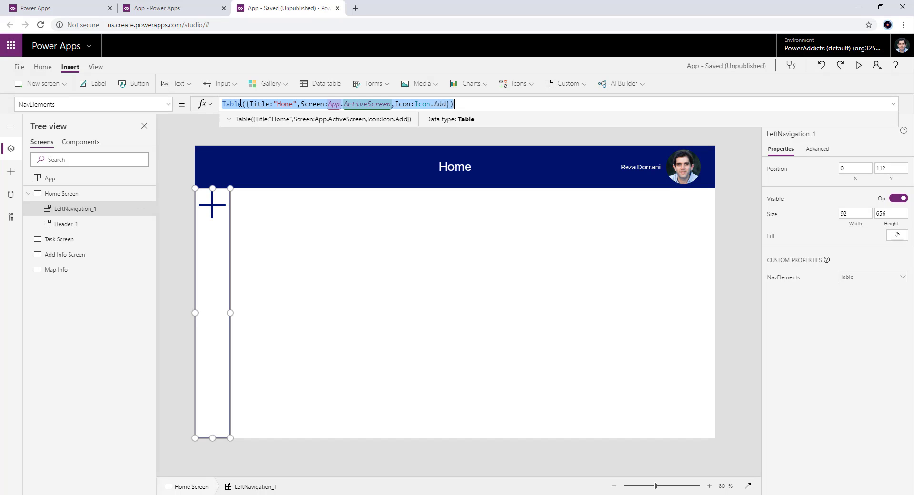
pyautogui.write('colNav')
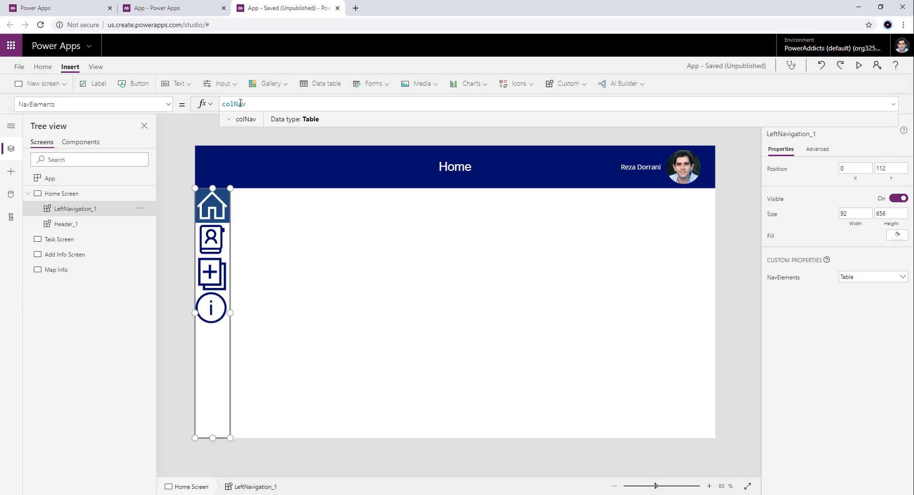
pyautogui.click(303, 322)
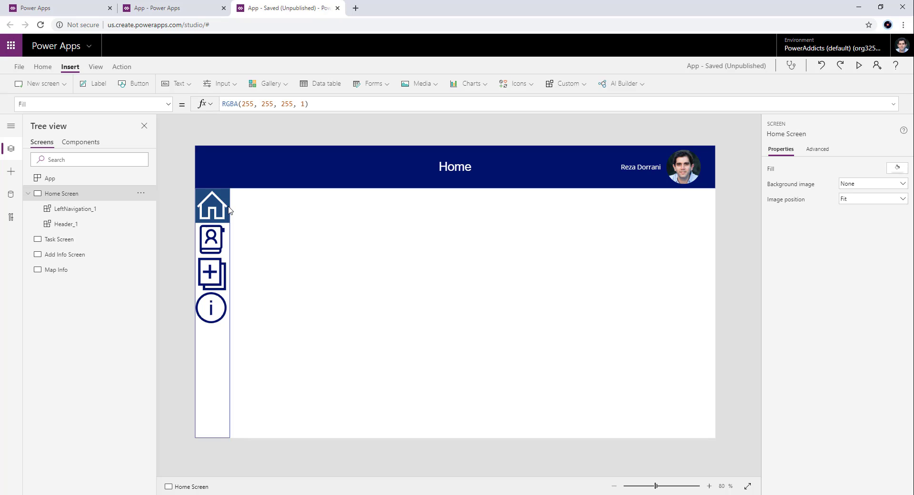
# - Insert the custom BingMapsLocation component on the Home Screen and place it below the header at X 273, Y 140
pyautogui.click(551, 93)
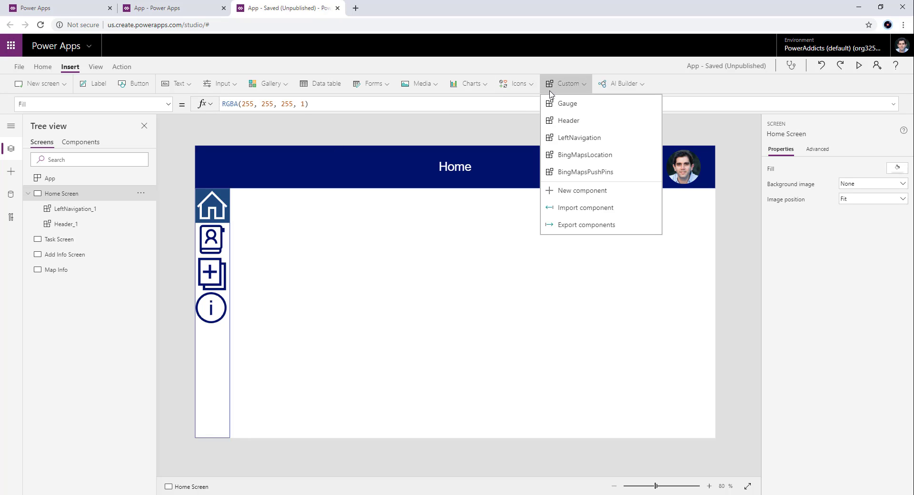
pyautogui.click(573, 155)
pyautogui.moveTo(330, 194); pyautogui.dragTo(434, 247)
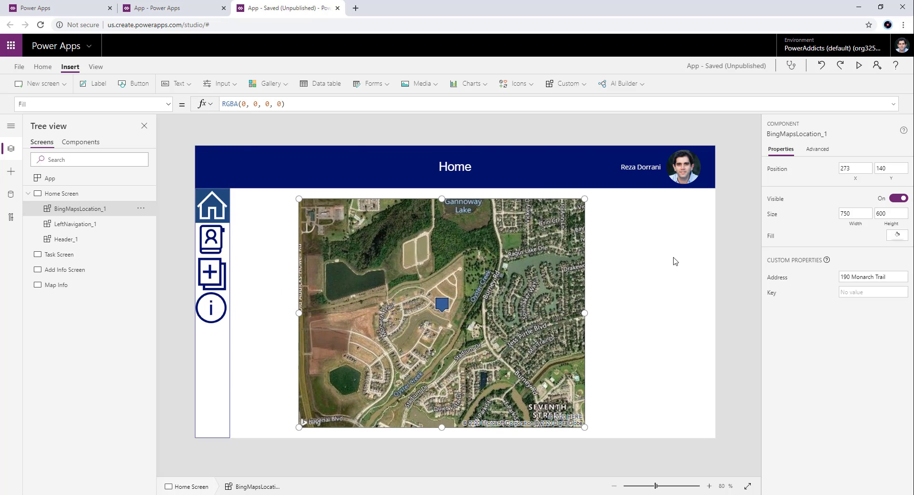
# - Replace the Address custom property of the Bing map with another street address including its city
pyautogui.click(775, 280)
pyautogui.moveTo(296, 104); pyautogui.dragTo(222, 104)
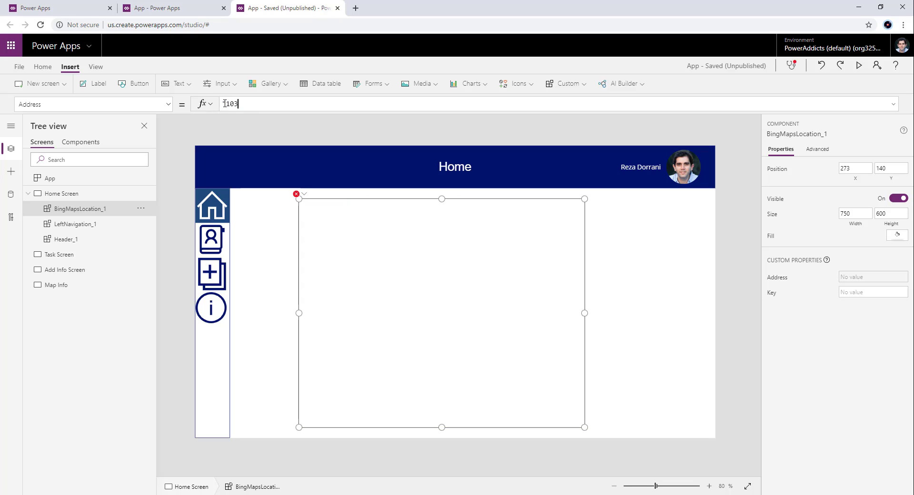
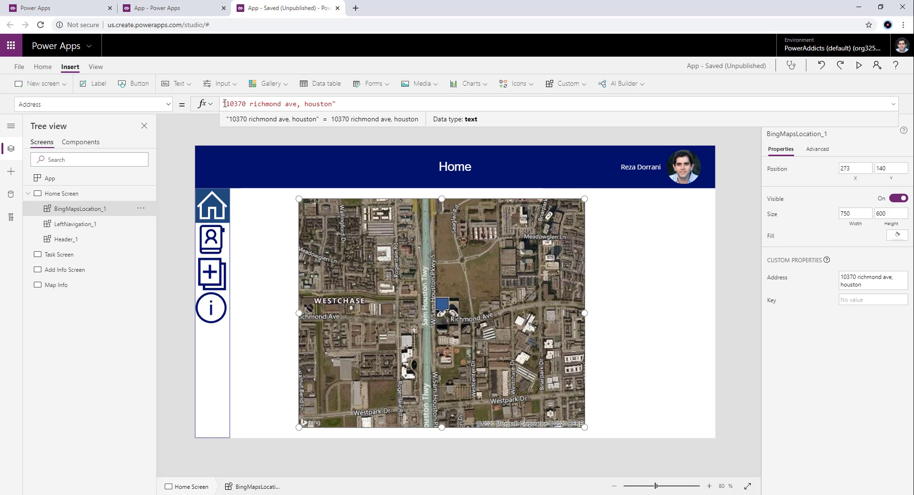
# - Shift the Bing map sideways to X 565 and delete it from the Home Screen
pyautogui.click(596, 229)
pyautogui.moveTo(472, 235); pyautogui.dragTo(583, 236)
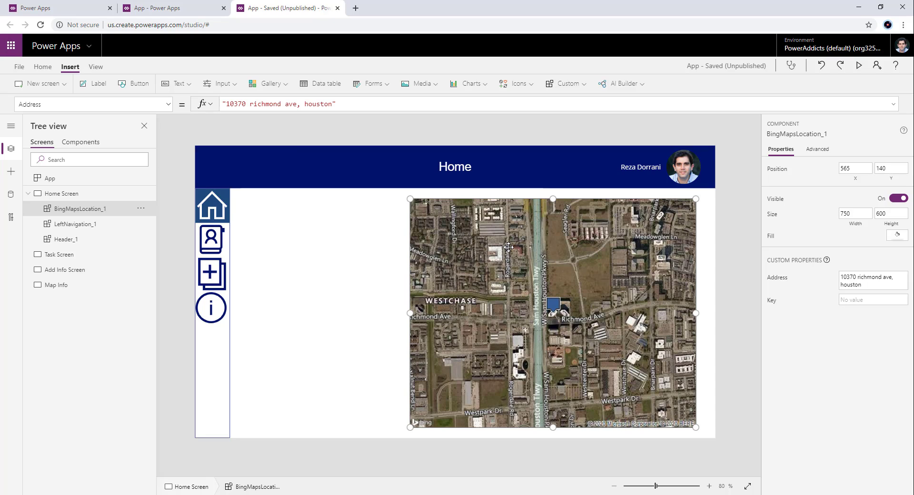
pyautogui.press('Delete')
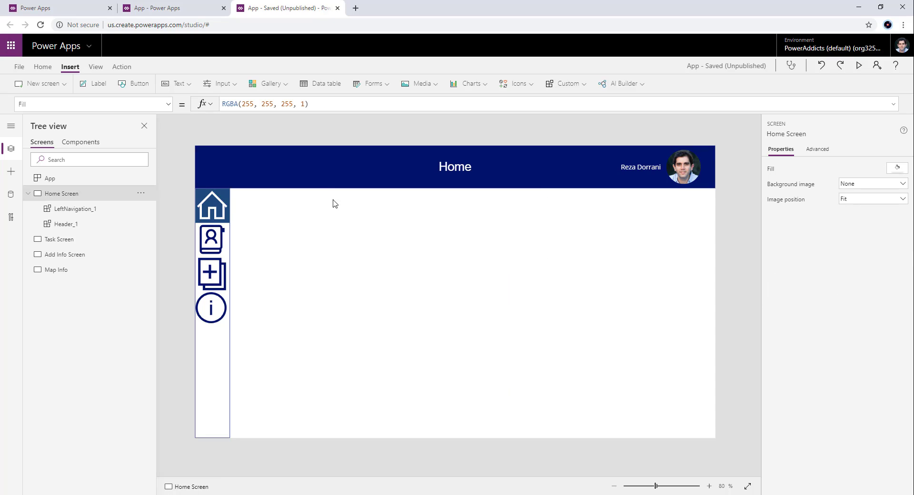
# - Copy the Home Screen's header and left navigation together onto the Task Screen, Add Info Screen and Map Info screens
pyautogui.click(317, 183)
pyautogui.keyDown('shift'); pyautogui.click(205, 351); pyautogui.keyUp('shift')
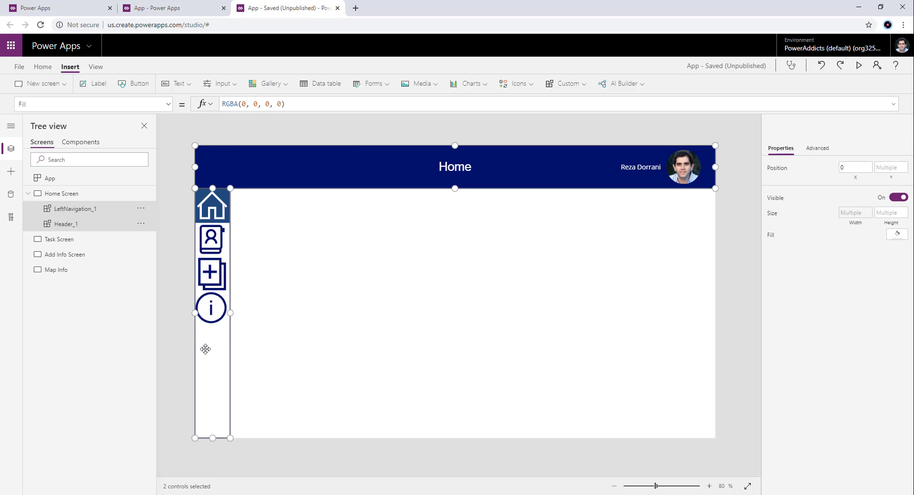
pyautogui.click(94, 241)
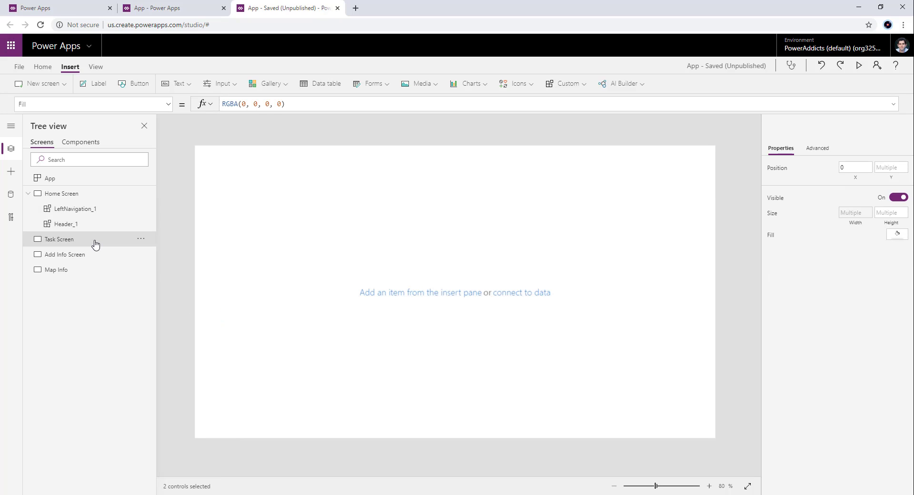
pyautogui.hotkey('ctrl', 'v')
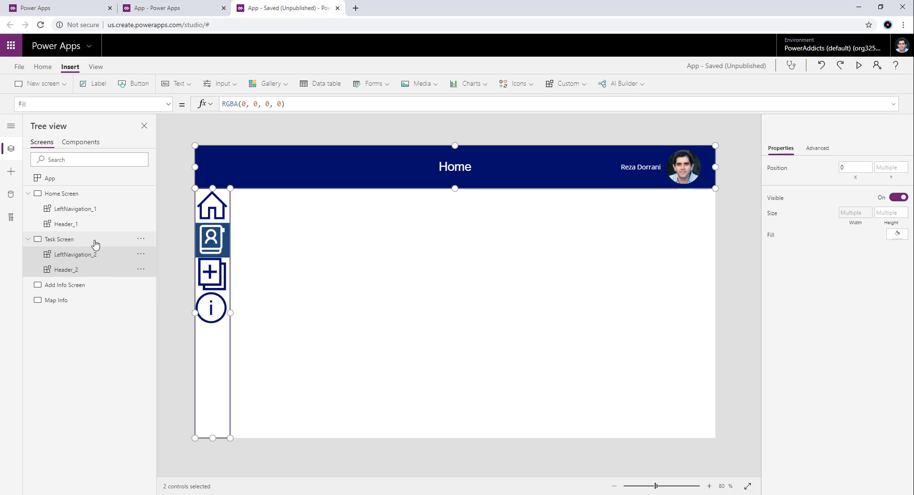
pyautogui.click(95, 286)
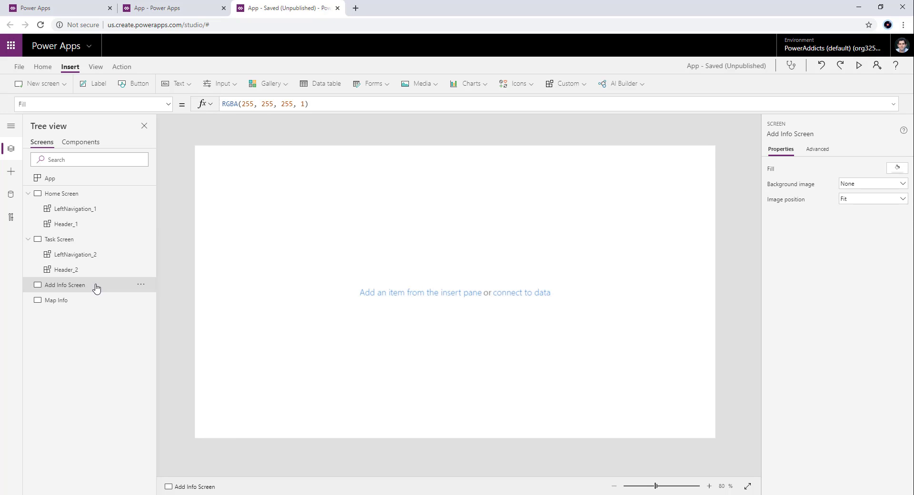
pyautogui.hotkey('ctrl', 'v')
pyautogui.click(88, 333)
pyautogui.hotkey('ctrl', 'v')
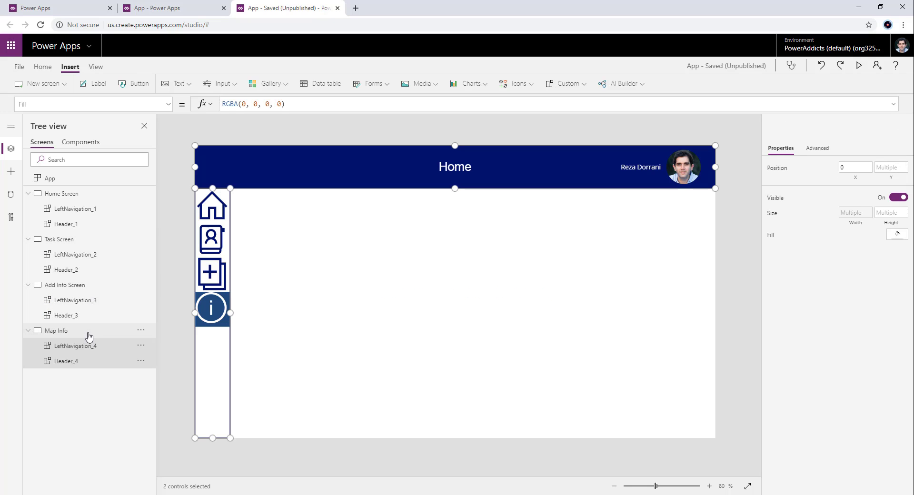
# - Set the Header Label custom property of the Task Screen's header to "Task"
pyautogui.click(67, 240)
pyautogui.click(80, 260)
pyautogui.click(79, 269)
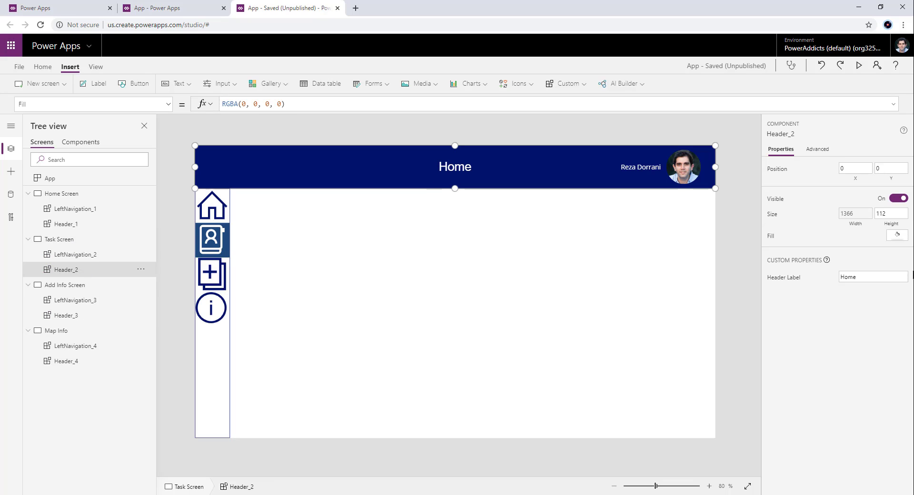
pyautogui.moveTo(895, 277); pyautogui.dragTo(786, 277)
pyautogui.write('Task')
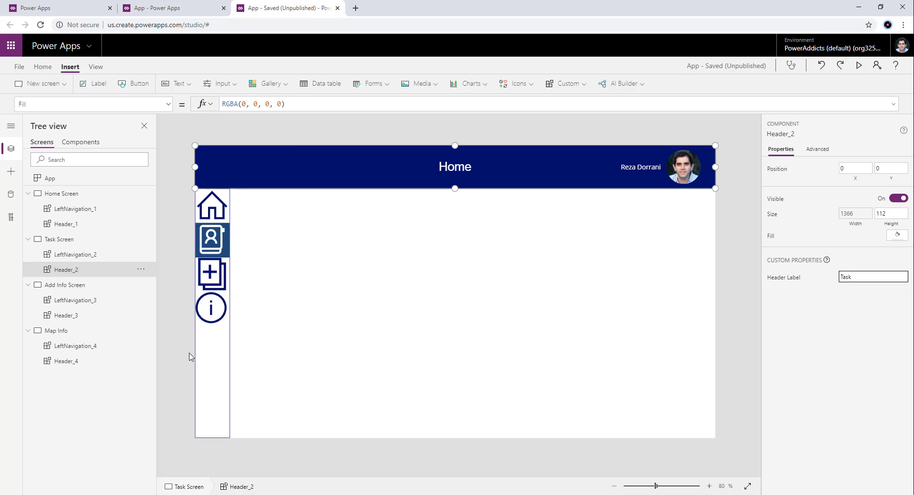
# - Set the Header Label custom property of the Add Info Screen's header to "Add Info"
pyautogui.click(57, 285)
pyautogui.click(503, 169)
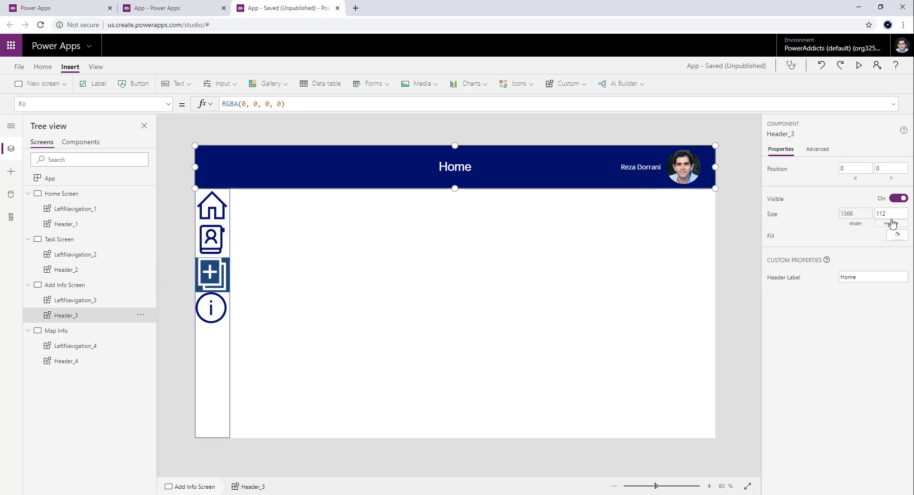
pyautogui.moveTo(902, 277); pyautogui.dragTo(794, 281)
pyautogui.write('Add In')
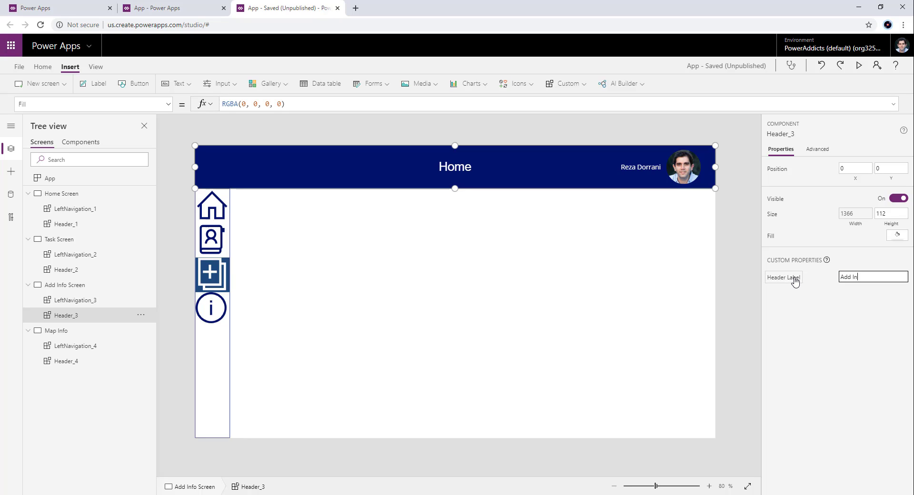
pyautogui.write('fo')
# - Set the Header Label custom property of the Map Info screen's header to "Map"
pyautogui.click(56, 331)
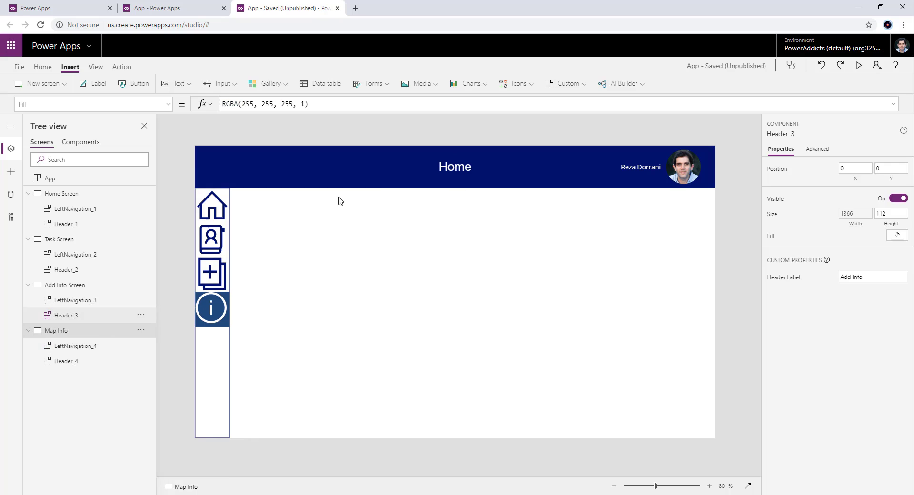
pyautogui.click(436, 165)
pyautogui.moveTo(861, 277); pyautogui.dragTo(806, 272)
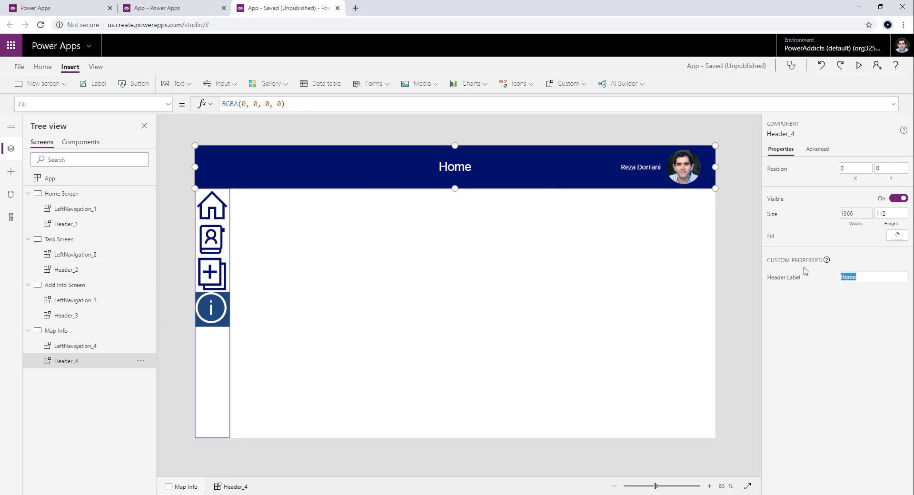
pyautogui.write('Map')
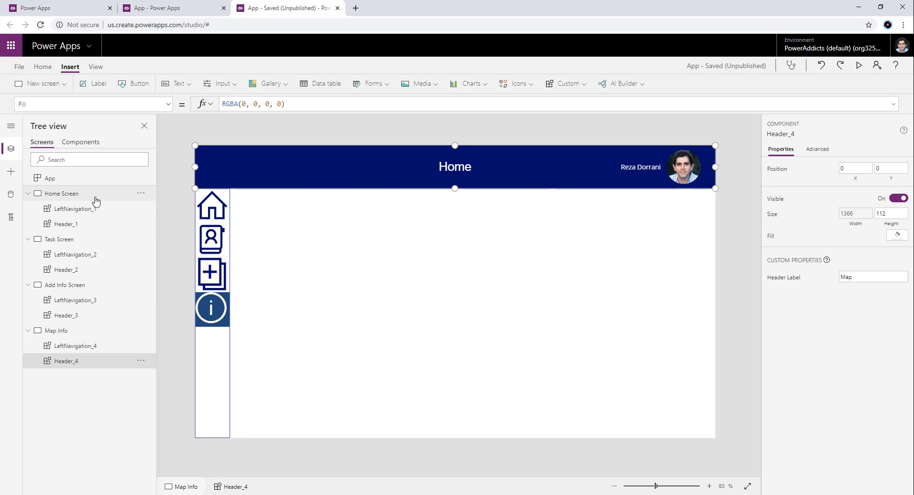
# - Preview the app from the Home Screen and check the header text on the Task, Add Info and Map screens through the left navigation
pyautogui.click(95, 194)
pyautogui.click(859, 65)
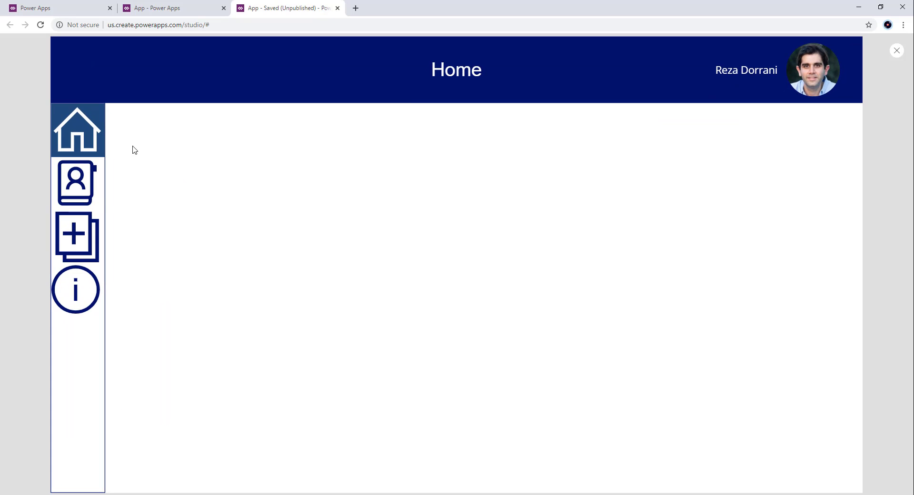
pyautogui.click(78, 195)
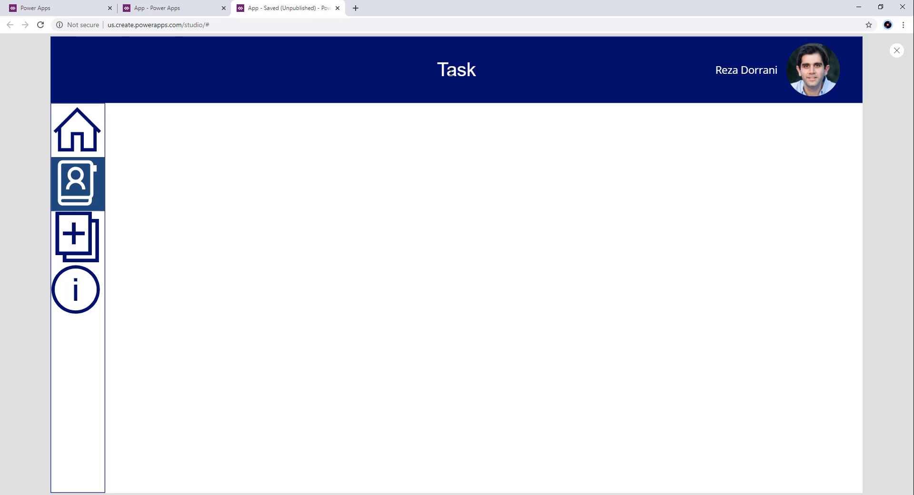
pyautogui.moveTo(443, 67); pyautogui.dragTo(507, 69)
pyautogui.click(77, 237)
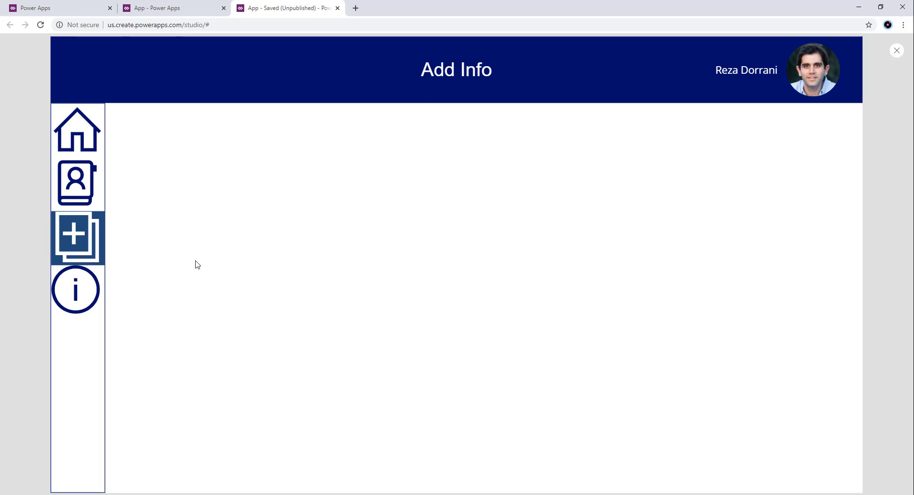
pyautogui.moveTo(422, 71); pyautogui.dragTo(515, 70)
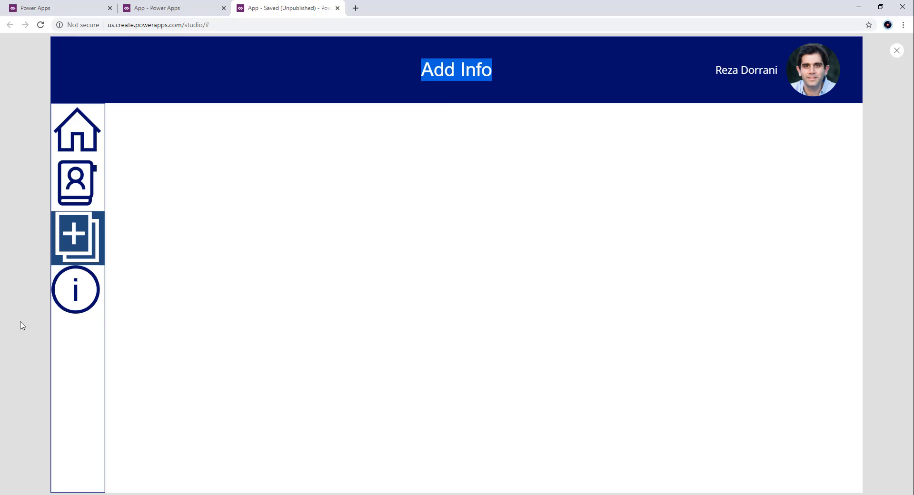
pyautogui.click(76, 291)
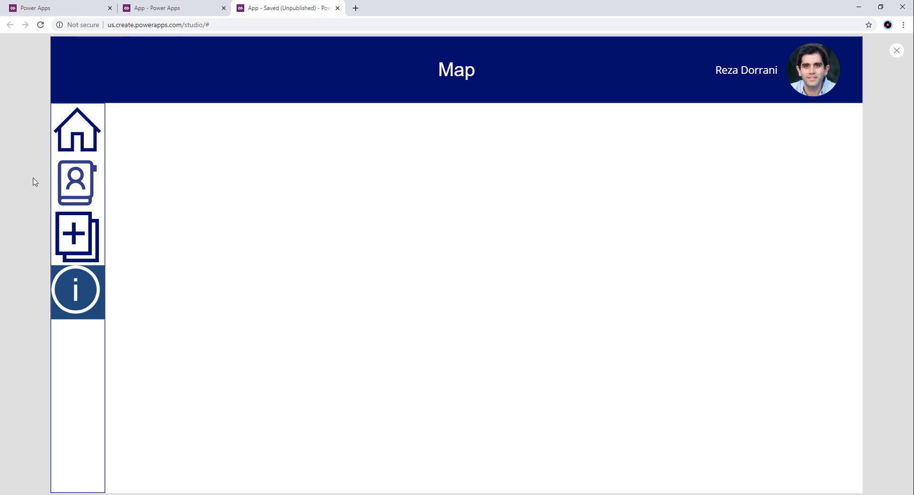
# - Test the left navigation by cycling through all four screens and back to Home, and exit the preview
pyautogui.click(77, 131)
pyautogui.click(76, 183)
pyautogui.click(67, 246)
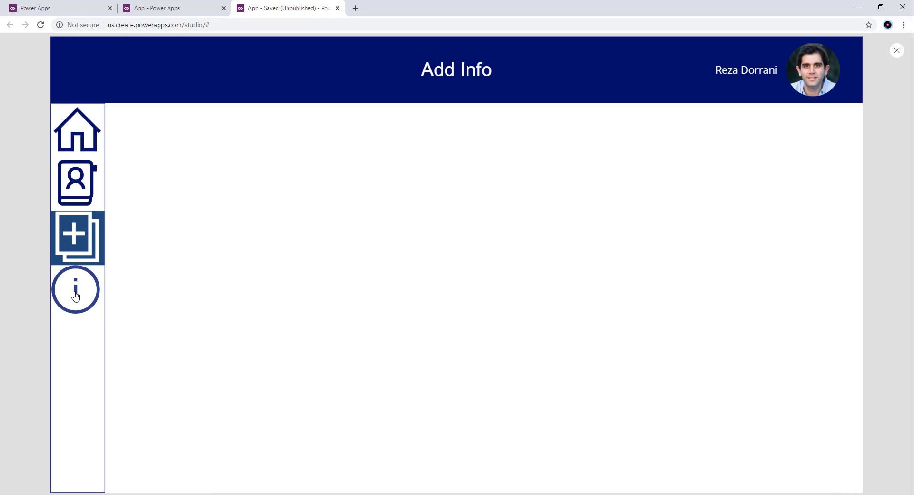
pyautogui.click(76, 290)
pyautogui.click(71, 238)
pyautogui.click(84, 196)
pyautogui.click(77, 131)
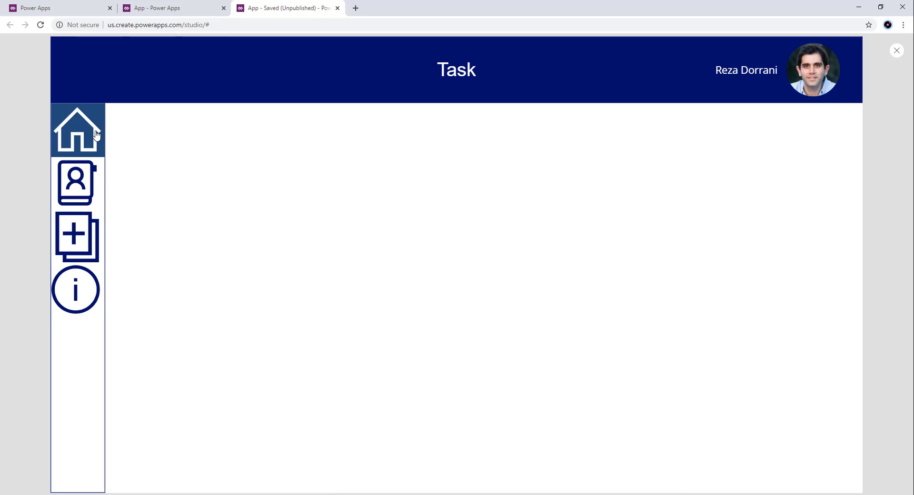
pyautogui.click(897, 50)
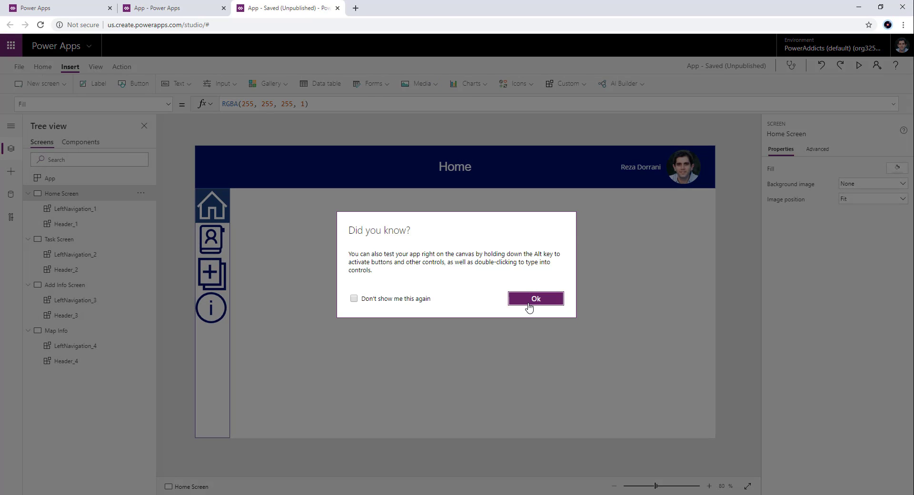
pyautogui.click(528, 304)
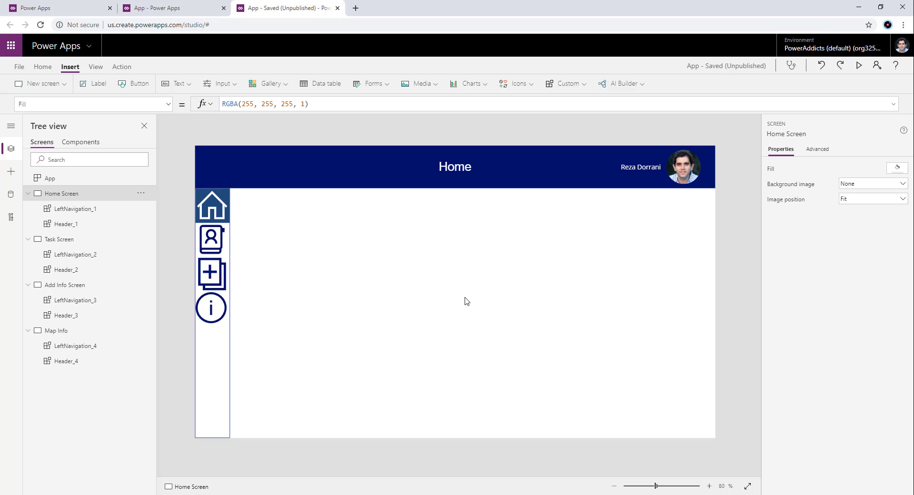
# - Open the Header component's definition and set its title label's fill to dark orange, RGBA(221, 79, 14, 1)
pyautogui.click(405, 170)
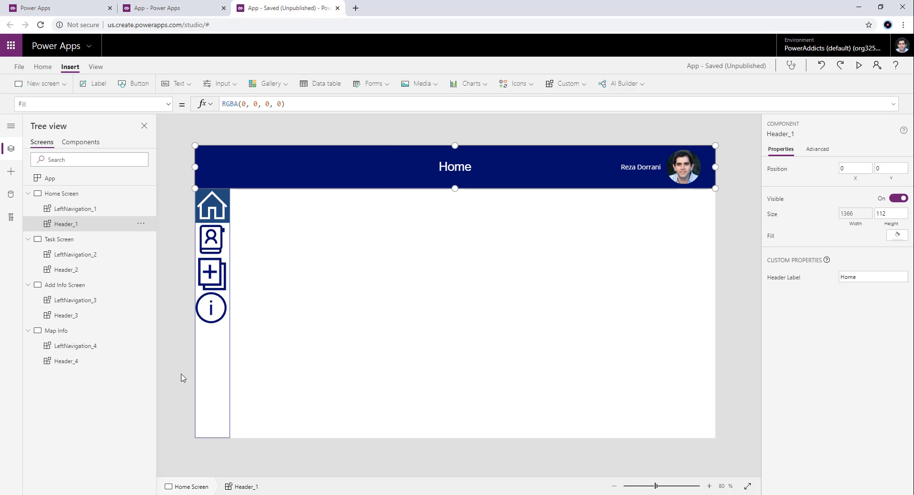
pyautogui.click(215, 368)
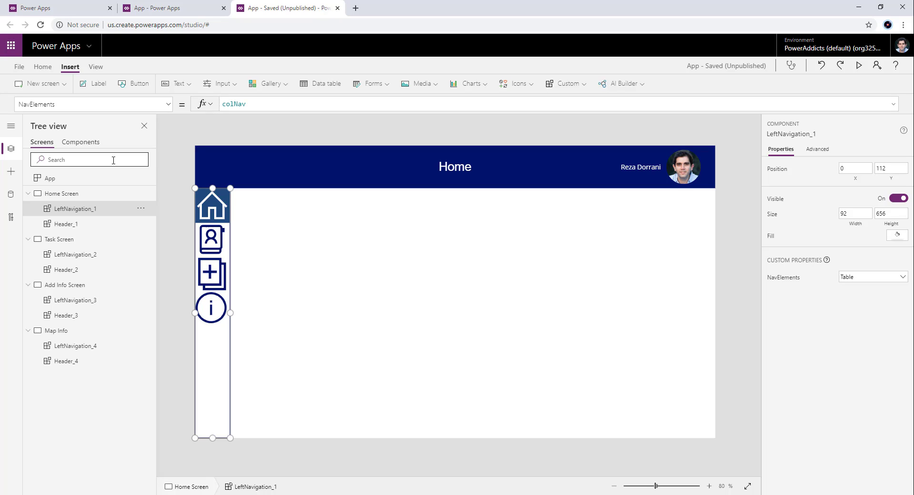
pyautogui.click(82, 142)
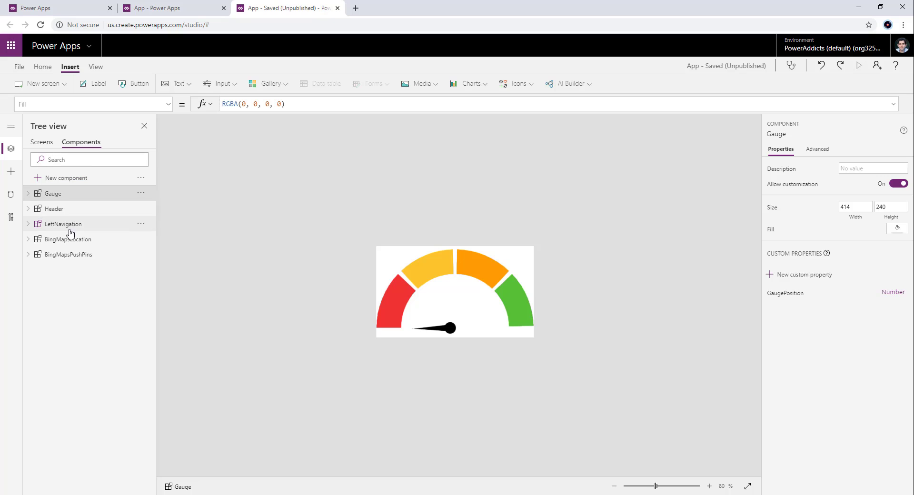
pyautogui.click(57, 209)
pyautogui.click(486, 278)
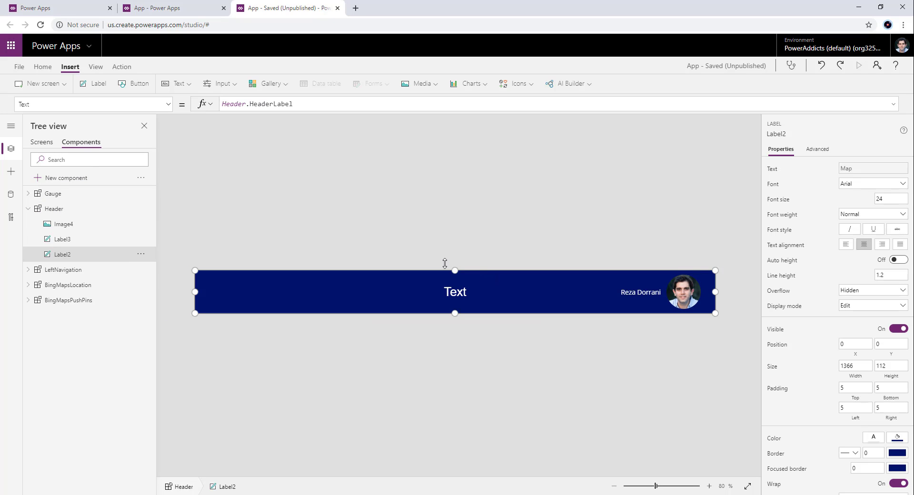
pyautogui.click(42, 66)
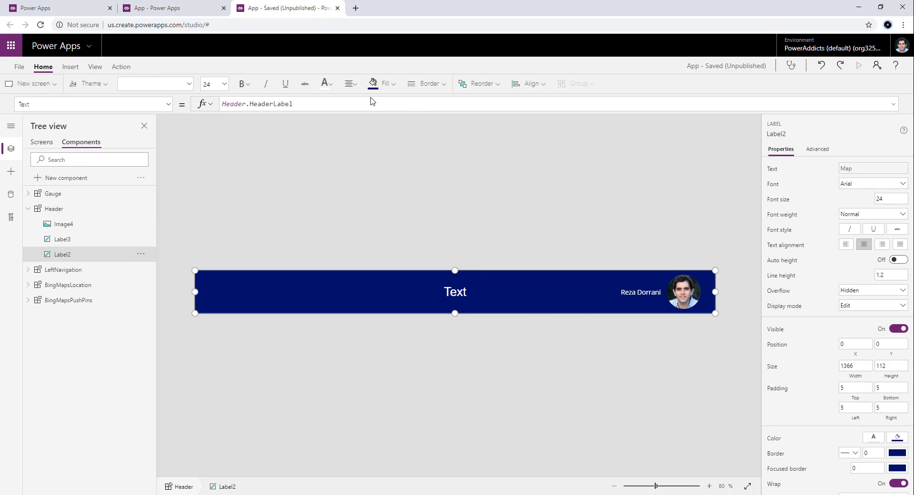
pyautogui.click(392, 83)
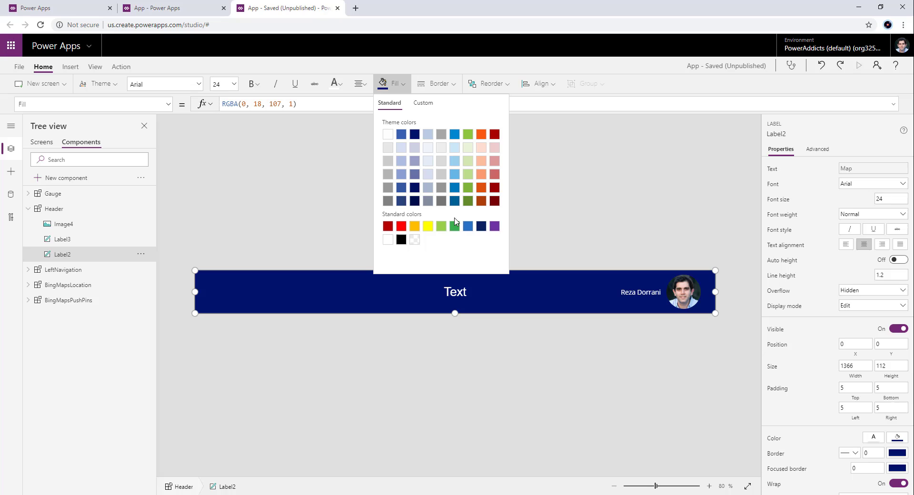
pyautogui.click(481, 188)
pyautogui.click(330, 206)
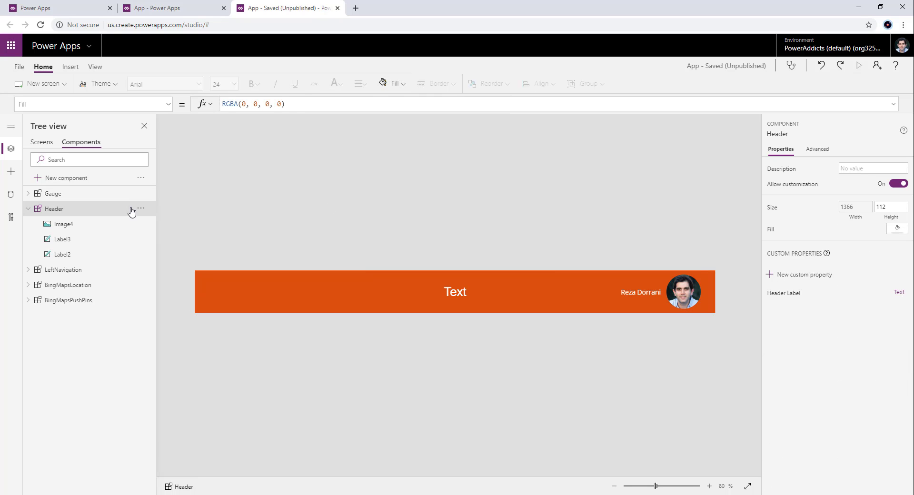
# - Check the header's fill colour on the Task, Add Info, Map Info and Home screens
pyautogui.click(42, 142)
pyautogui.click(67, 239)
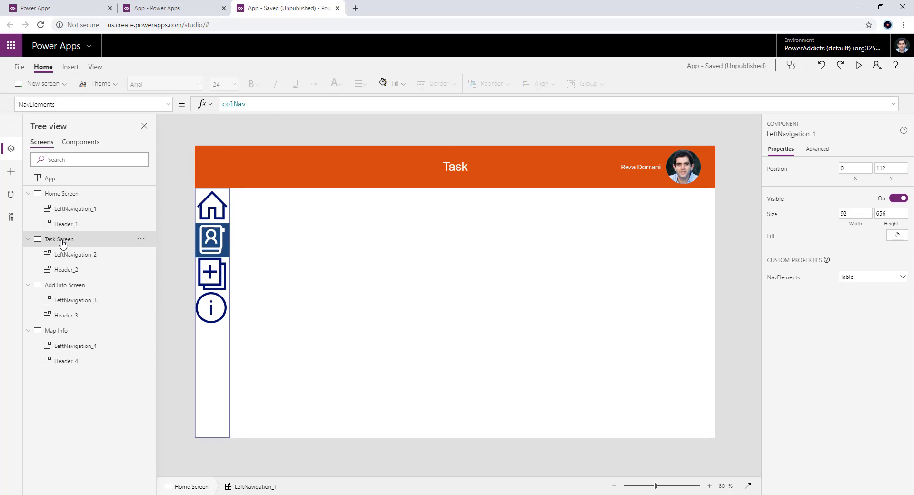
pyautogui.click(65, 286)
pyautogui.click(70, 333)
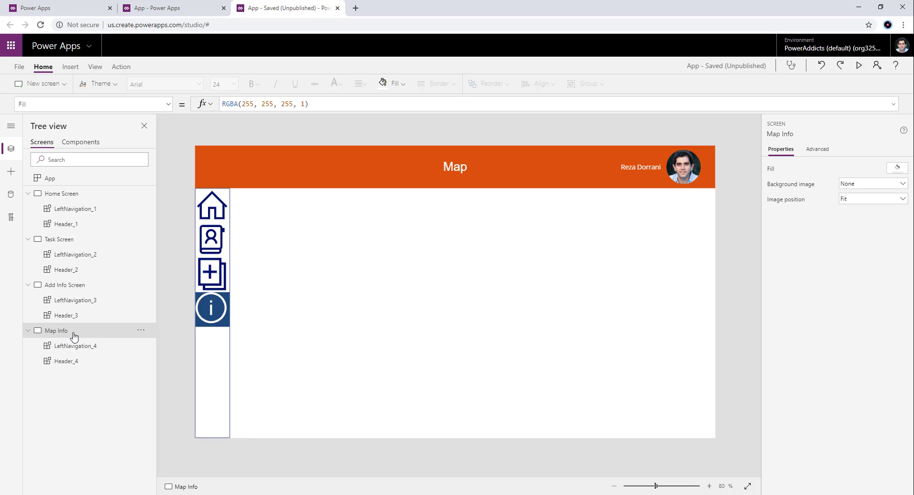
pyautogui.click(59, 206)
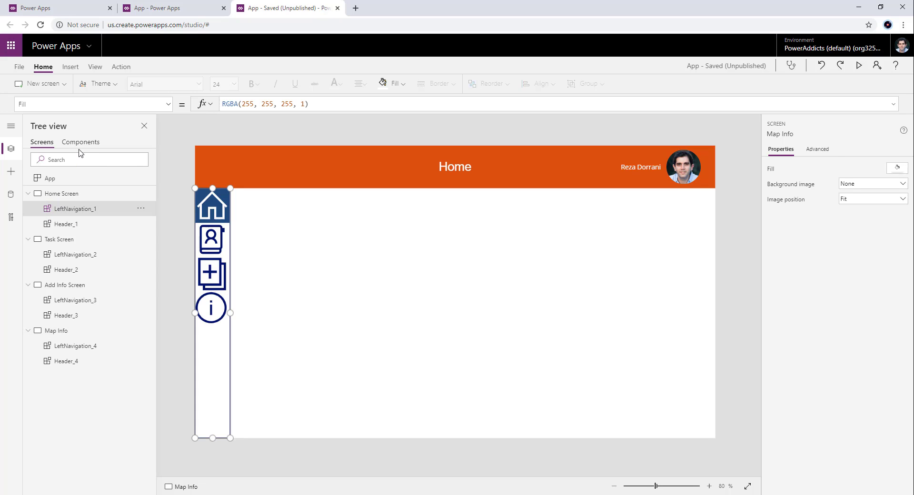
# - Export the app's components and download the resulting .msapp file
pyautogui.click(80, 147)
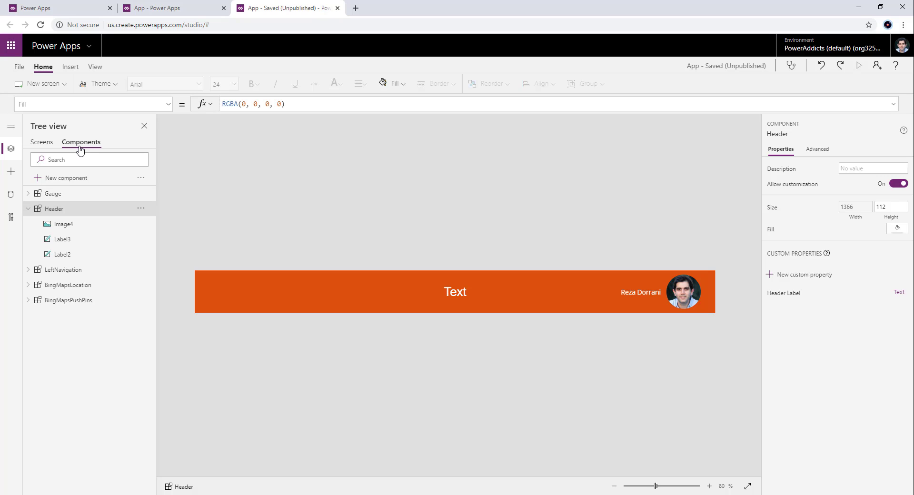
pyautogui.click(28, 209)
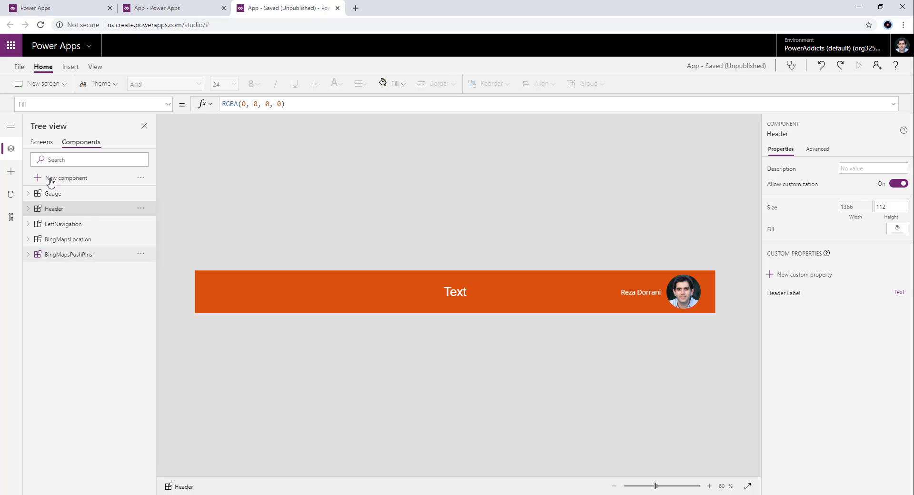
pyautogui.click(47, 144)
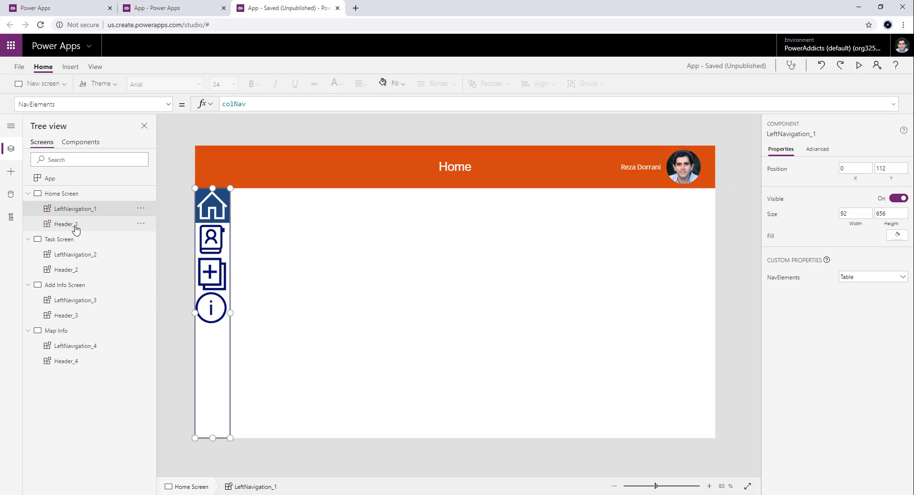
pyautogui.click(73, 148)
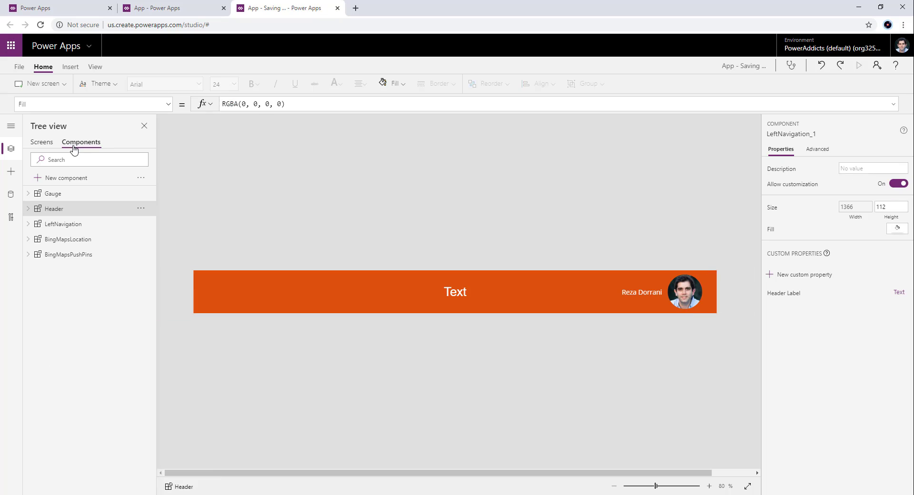
pyautogui.click(141, 177)
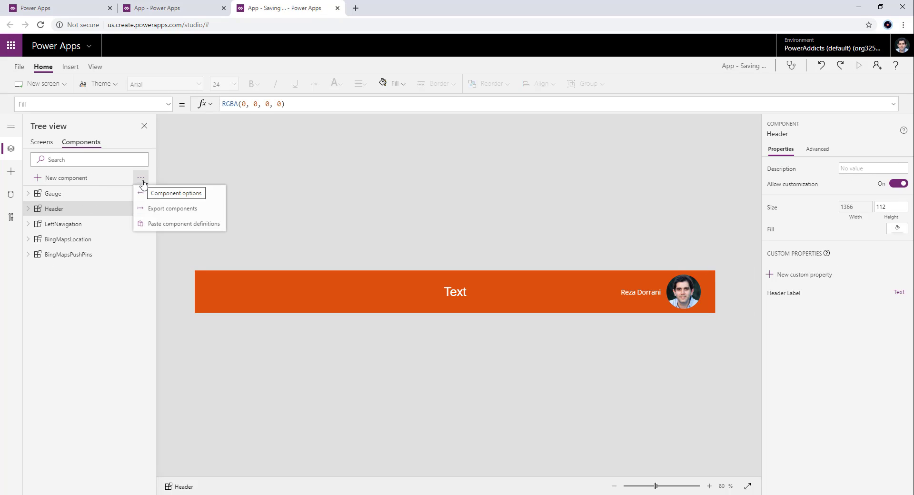
pyautogui.click(181, 211)
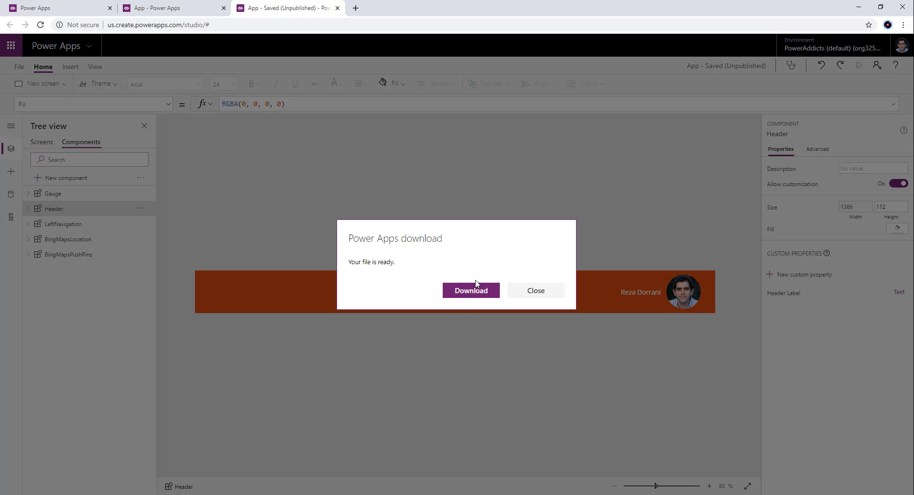
pyautogui.click(471, 287)
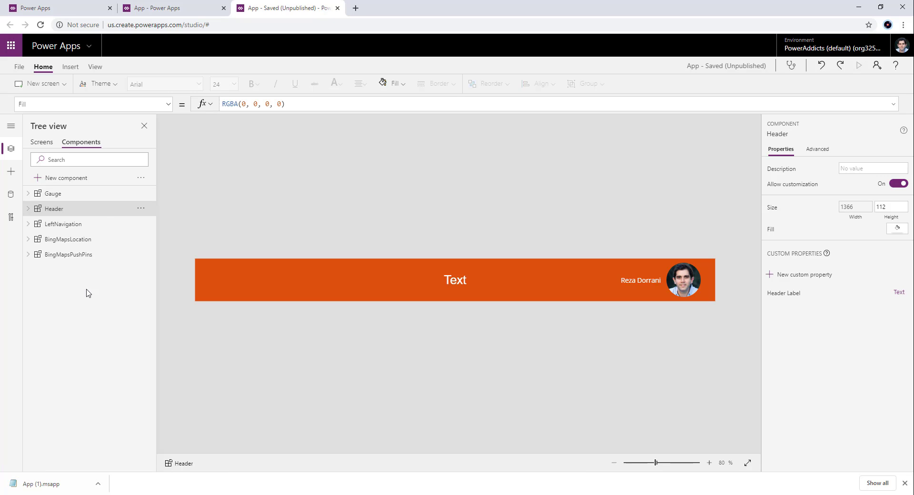
# - Switch to the first app and delete its HeaderComponent
pyautogui.click(157, 9)
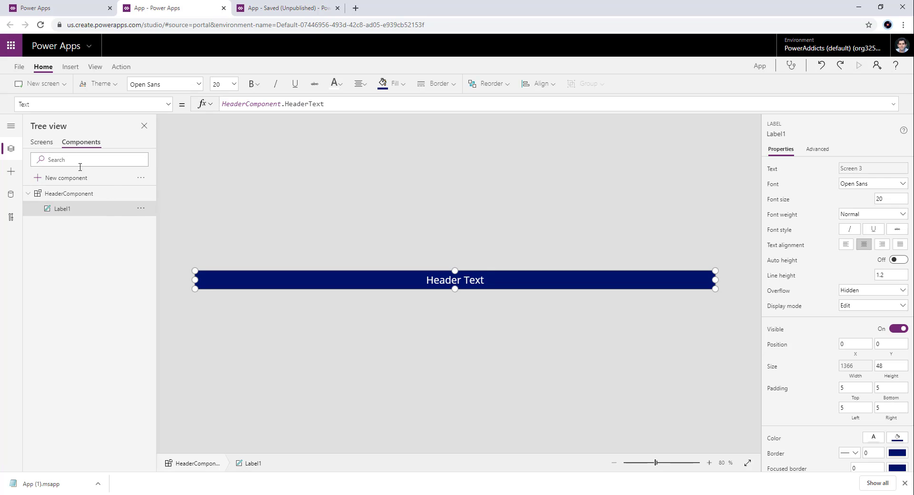
pyautogui.click(138, 194)
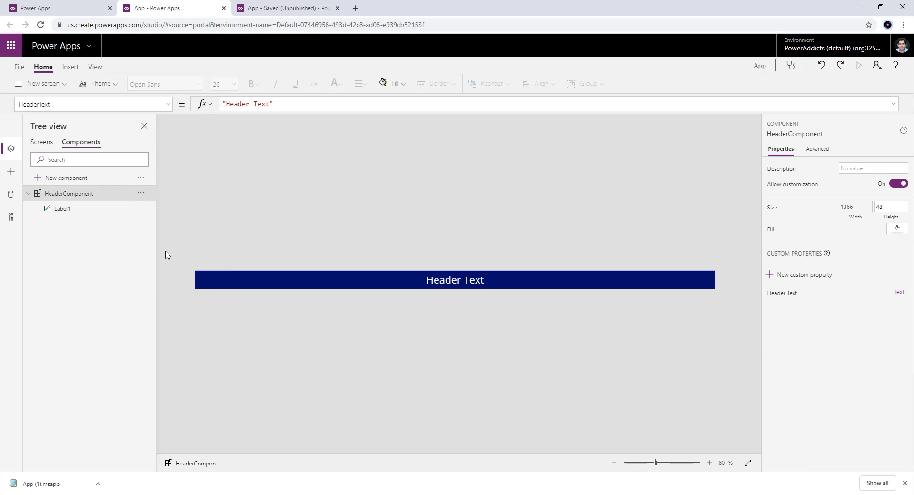
pyautogui.click(139, 195)
pyautogui.click(141, 238)
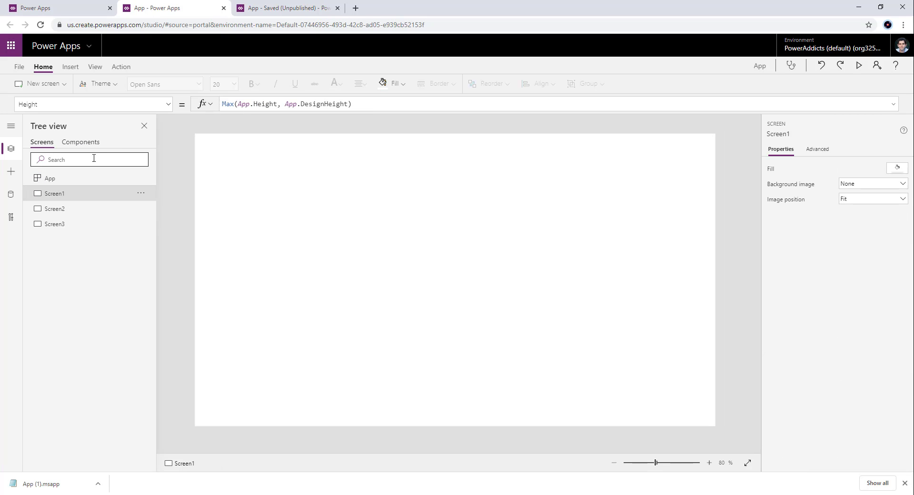
# - Import components into the first app by uploading the file App (1).msapp from Downloads
pyautogui.click(76, 143)
pyautogui.click(141, 177)
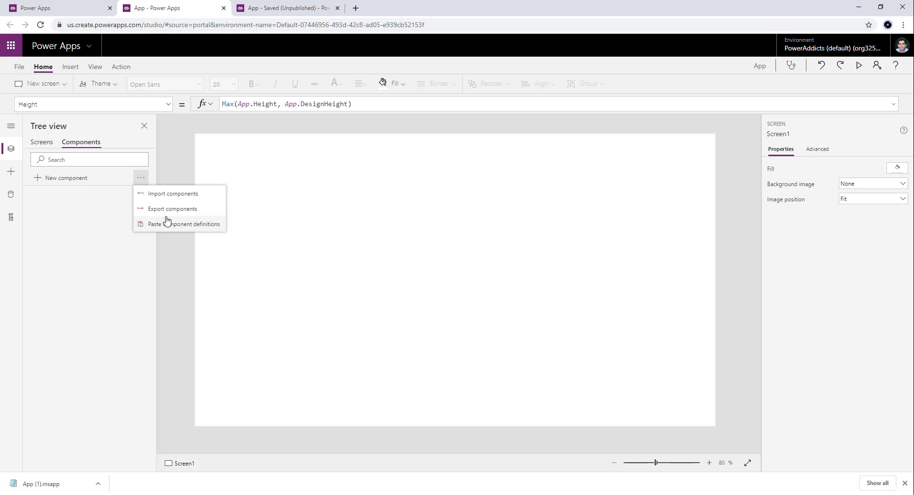
pyautogui.click(173, 195)
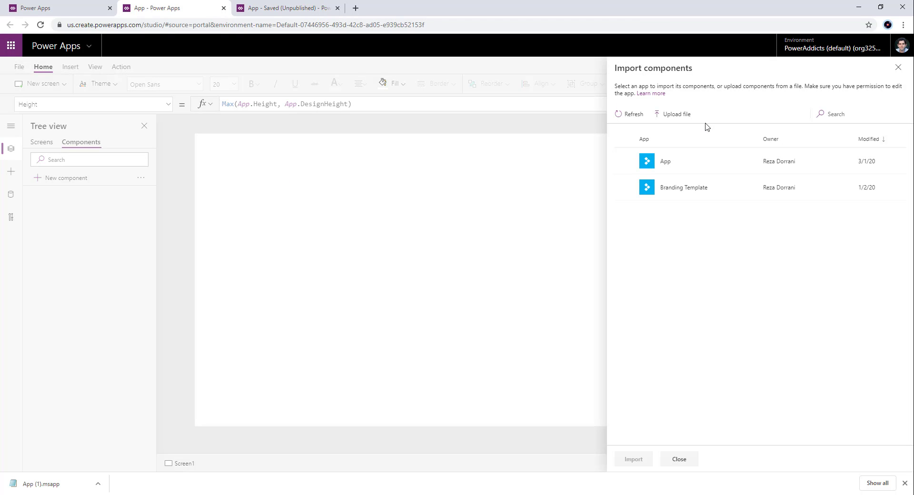
pyautogui.click(677, 115)
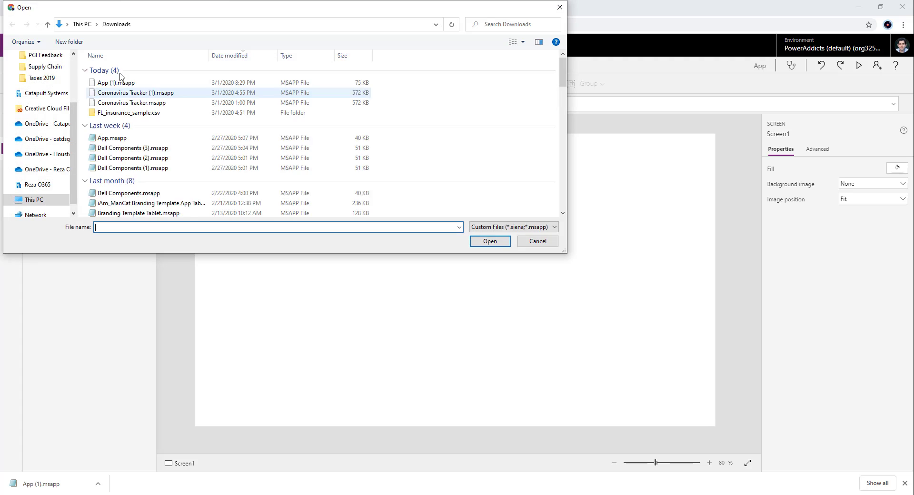
pyautogui.doubleClick(116, 83)
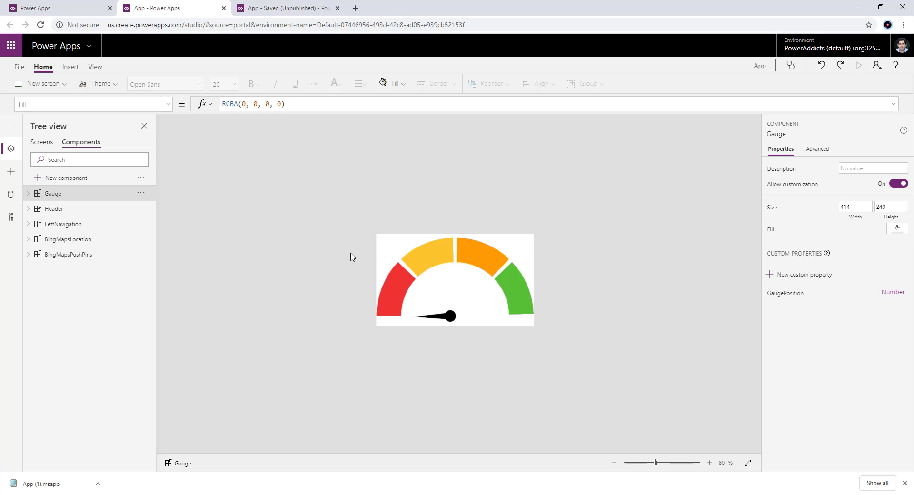
# - Look through the imported Header, LeftNavigation, BingMapsLocation and BingMapsPushPins components
pyautogui.click(65, 209)
pyautogui.click(75, 225)
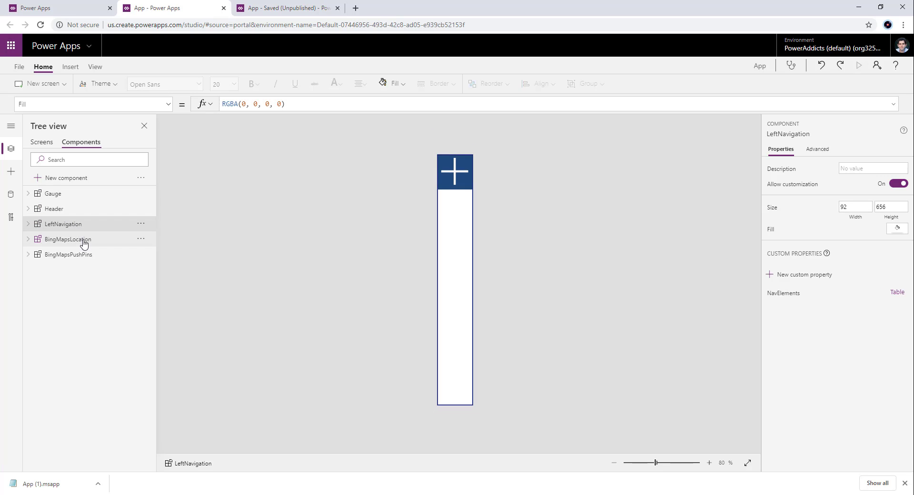
pyautogui.click(80, 239)
pyautogui.click(81, 254)
pyautogui.click(81, 227)
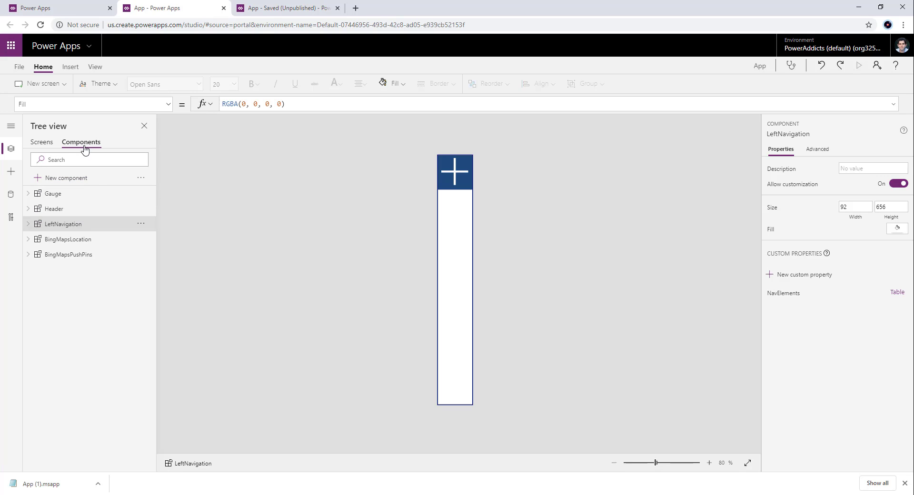
# - Insert the imported Header component on Screen1
pyautogui.click(42, 142)
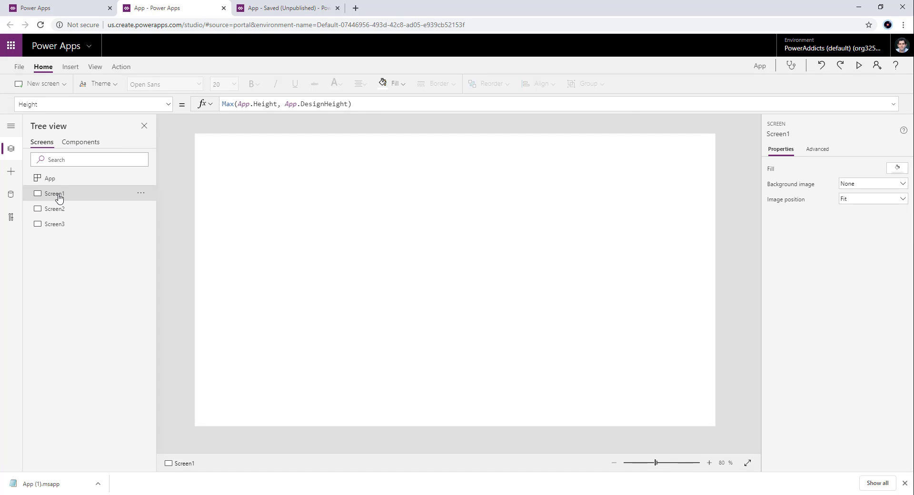
pyautogui.click(72, 66)
pyautogui.click(567, 84)
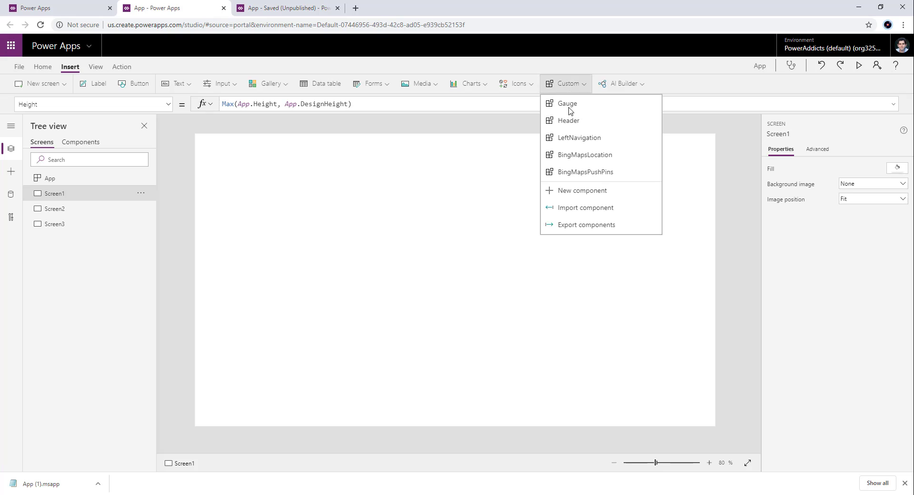
pyautogui.click(571, 122)
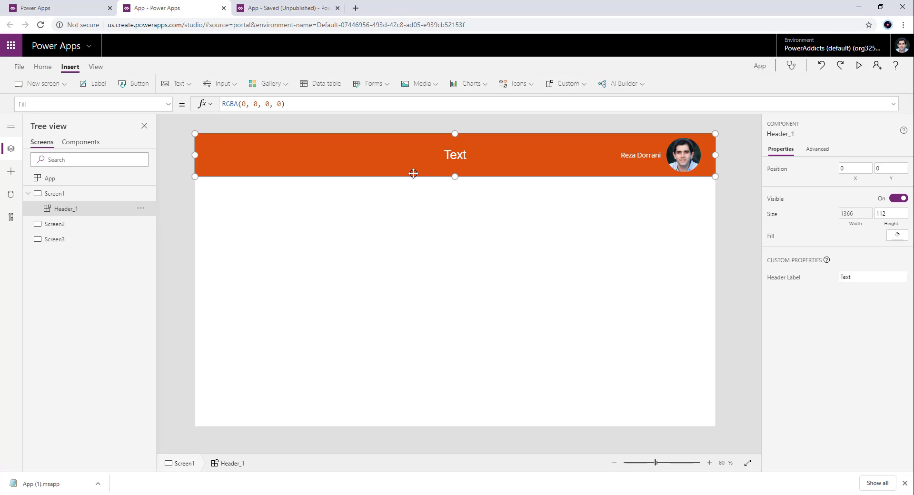
# - Inspect the title label inside the imported Header component and compare the importing app with the source app
pyautogui.click(77, 142)
pyautogui.click(63, 210)
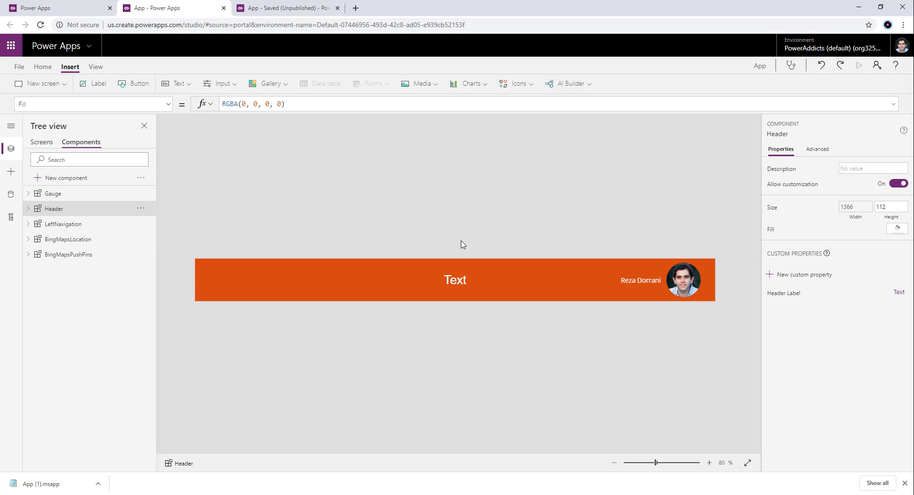
pyautogui.click(442, 277)
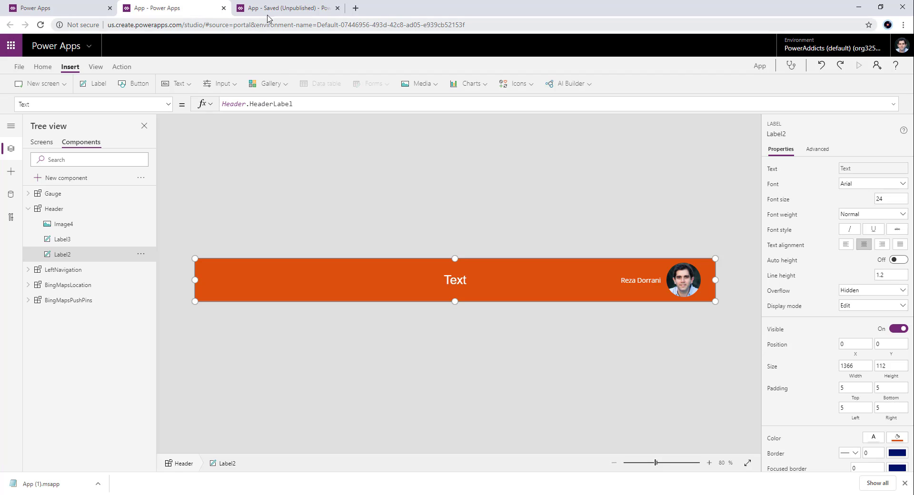
pyautogui.click(285, 9)
pyautogui.click(171, 8)
# - Switch to the source app and set the Header component's title label fill to dark blue, RGBA(0, 18, 107, 1)
pyautogui.click(236, 10)
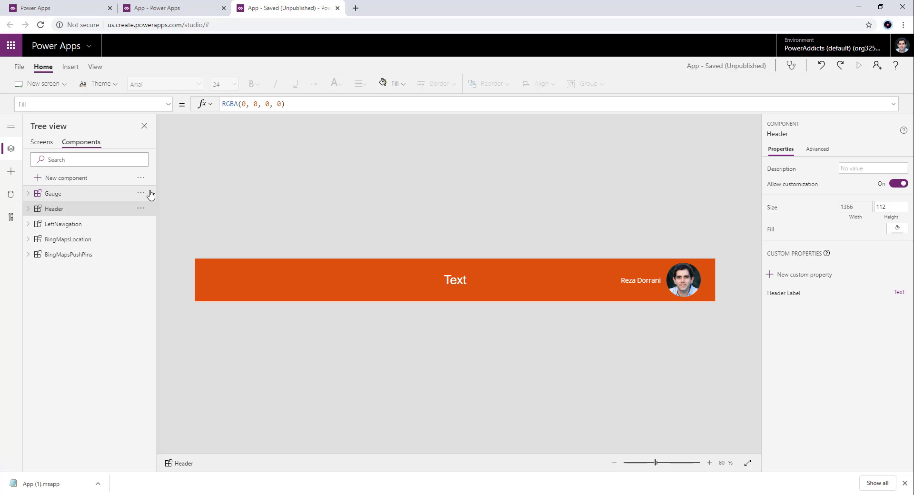
pyautogui.click(235, 280)
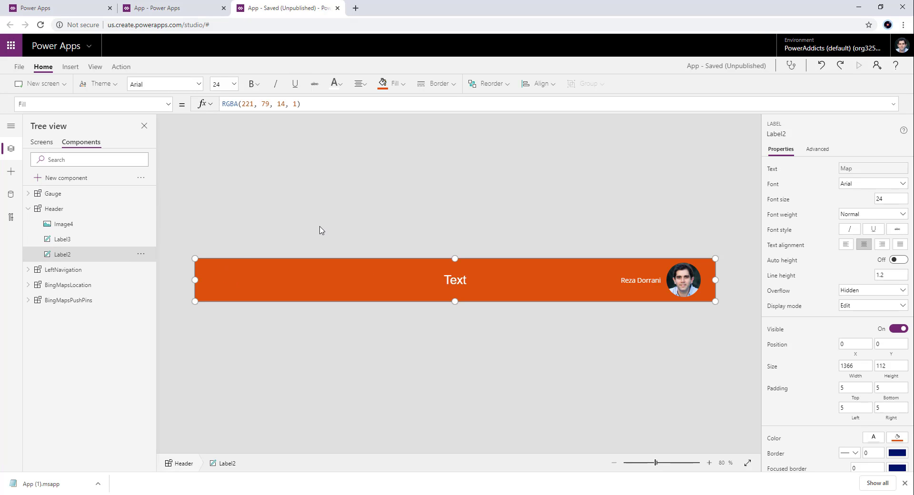
pyautogui.click(384, 85)
pyautogui.click(414, 136)
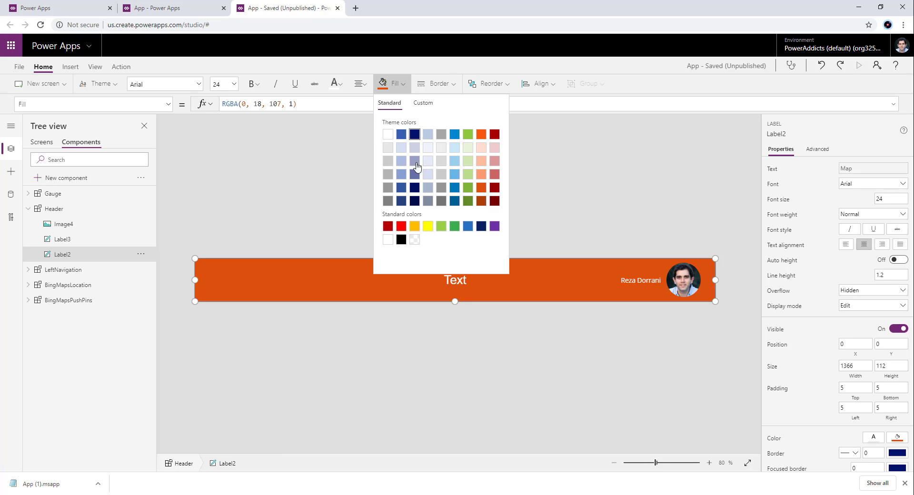
pyautogui.click(301, 180)
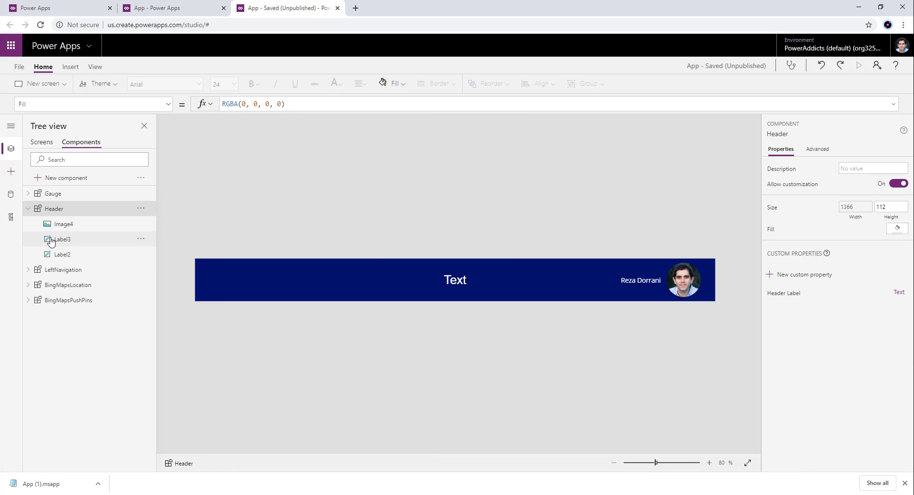
# - Switch to the importing app and check which component import and export options it offers
pyautogui.click(163, 16)
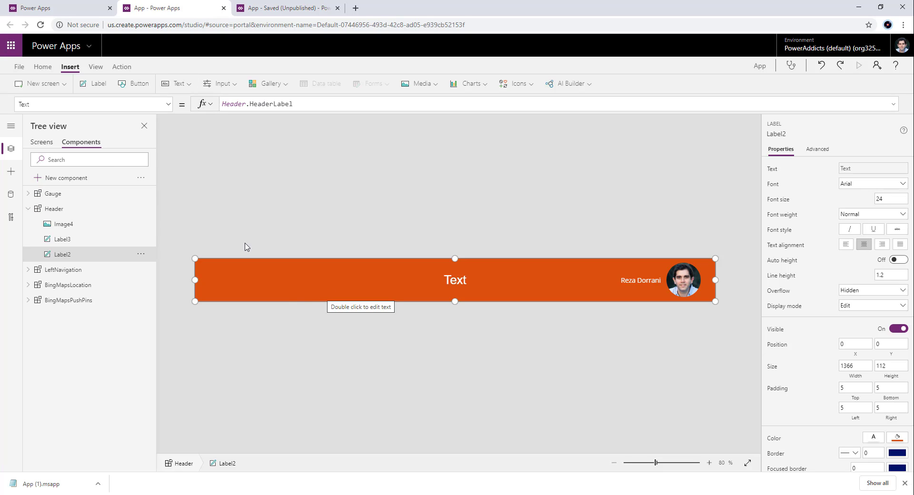
pyautogui.click(141, 178)
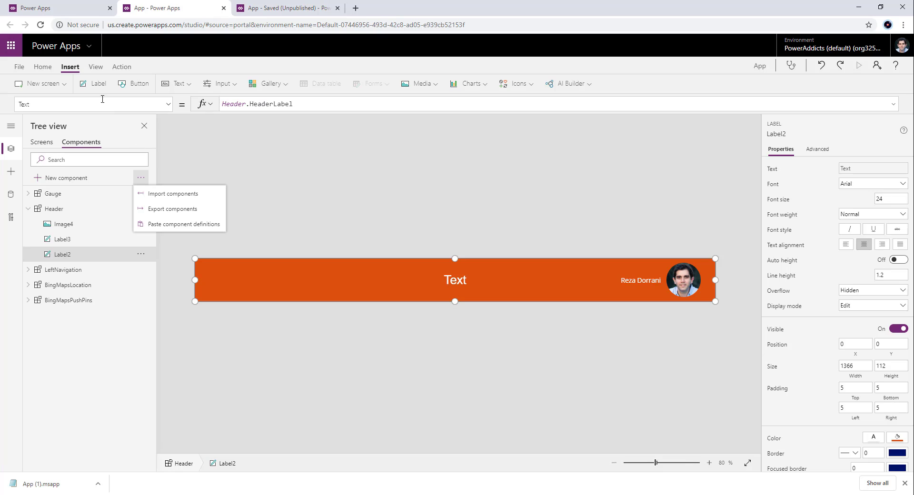
# - Open the Power Addicts Components Library for editing from the environment's component libraries and skip the welcome dialog
pyautogui.click(81, 9)
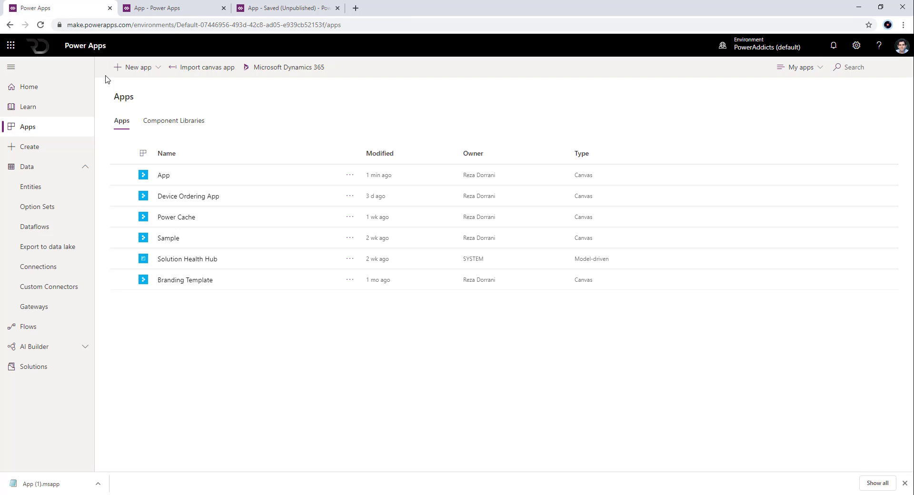
pyautogui.click(179, 128)
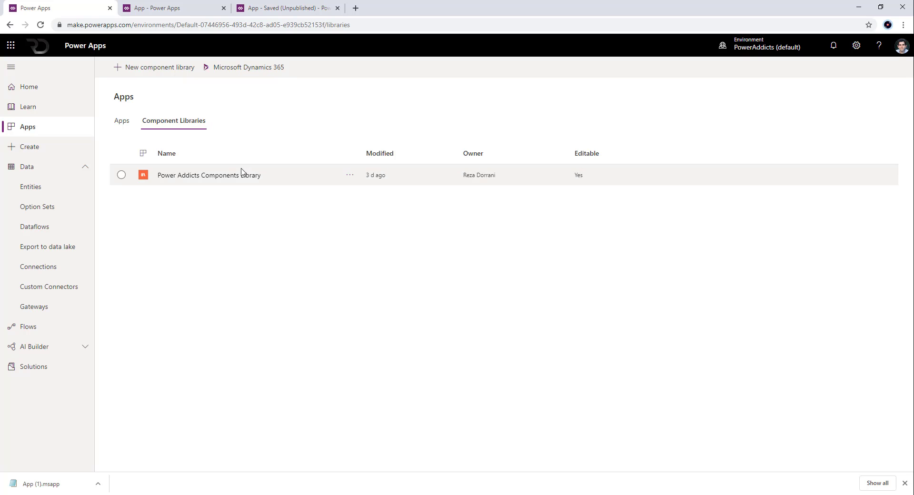
pyautogui.click(350, 175)
pyautogui.click(317, 178)
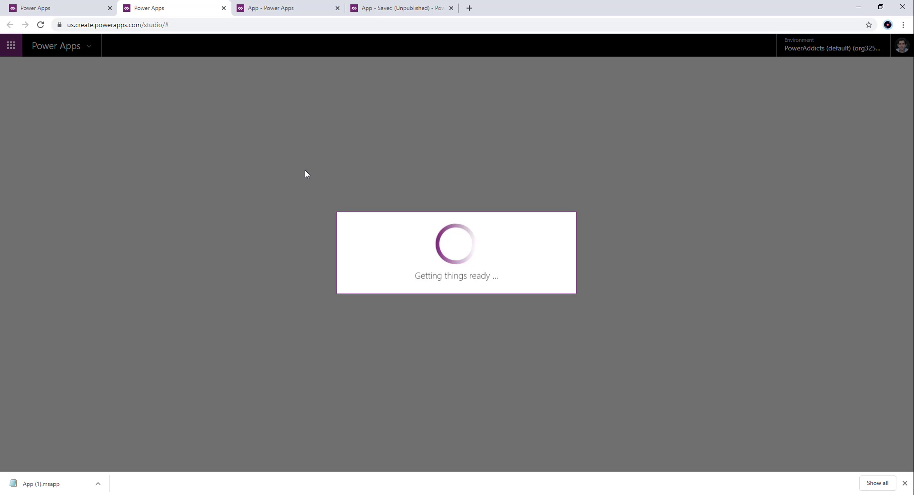
pyautogui.click(77, 7)
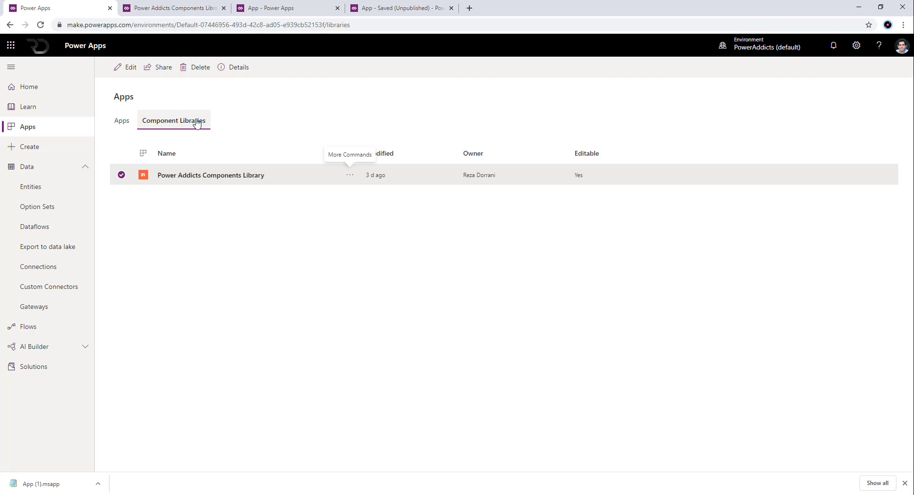
pyautogui.click(145, 166)
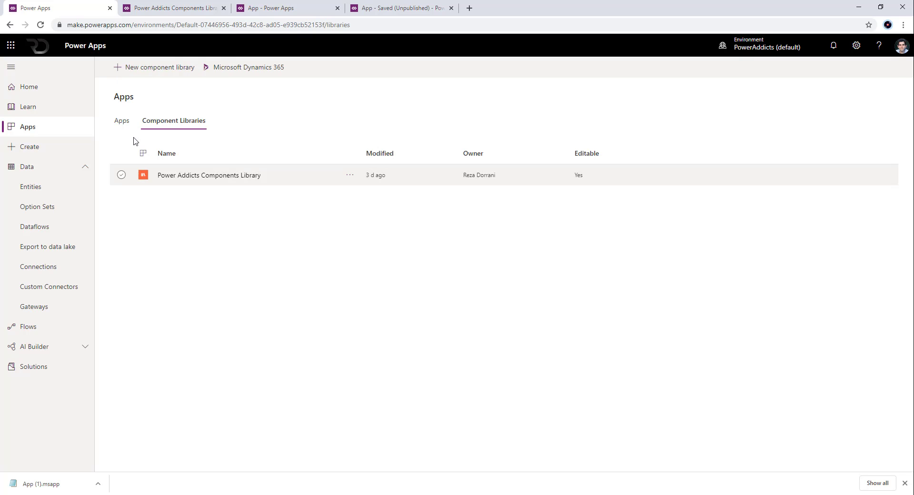
pyautogui.click(181, 9)
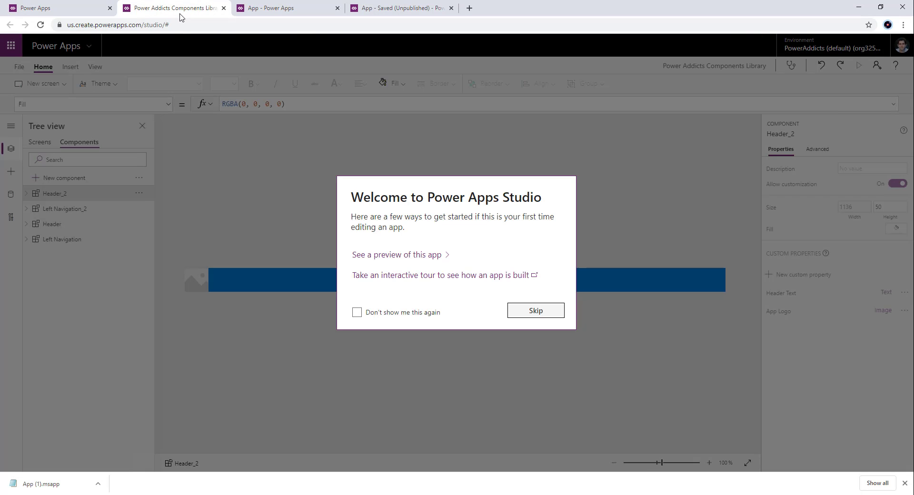
pyautogui.click(546, 316)
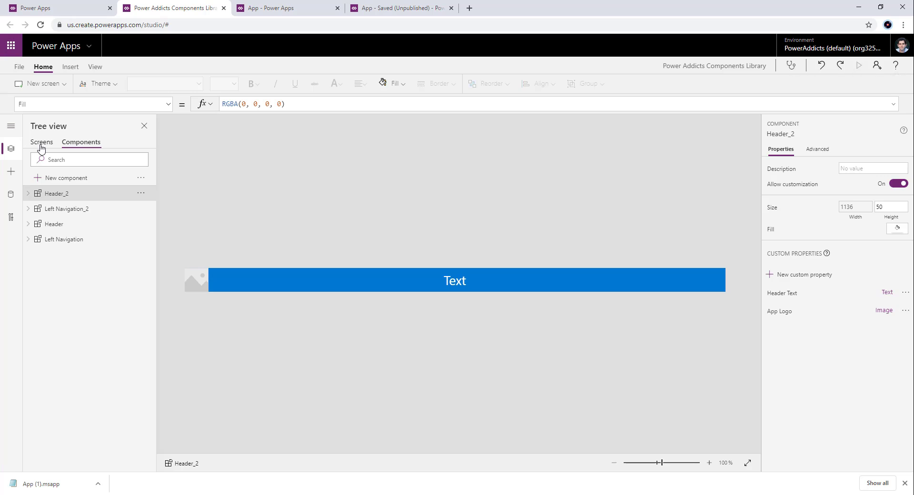
# - Look through the component library's Screen1 and its Header_2, Left Navigation_2, Header and Left Navigation components
pyautogui.click(40, 145)
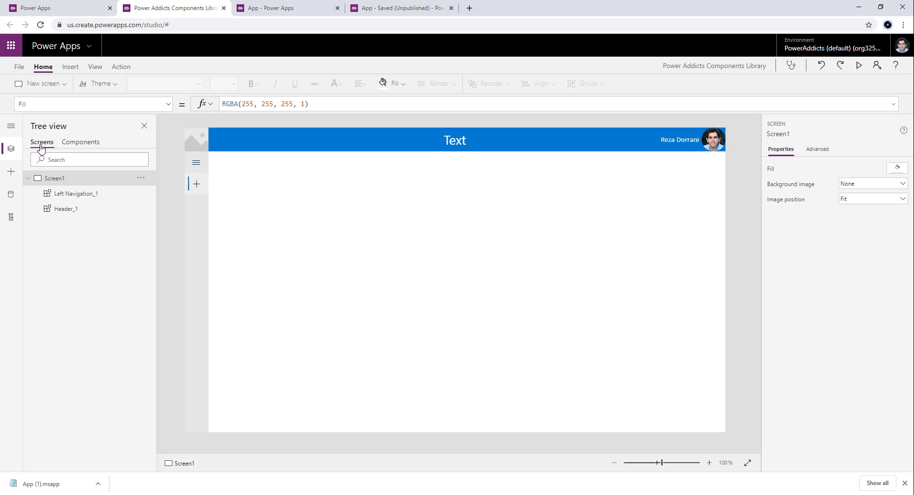
pyautogui.click(75, 144)
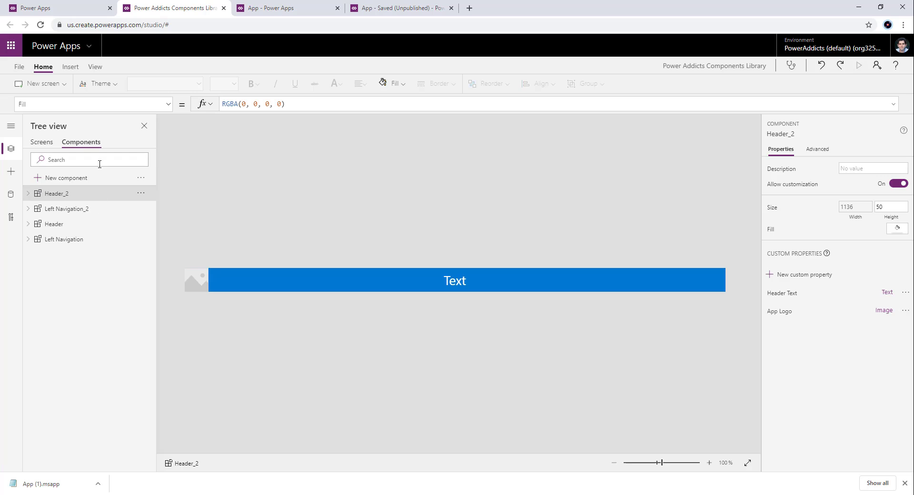
pyautogui.click(78, 224)
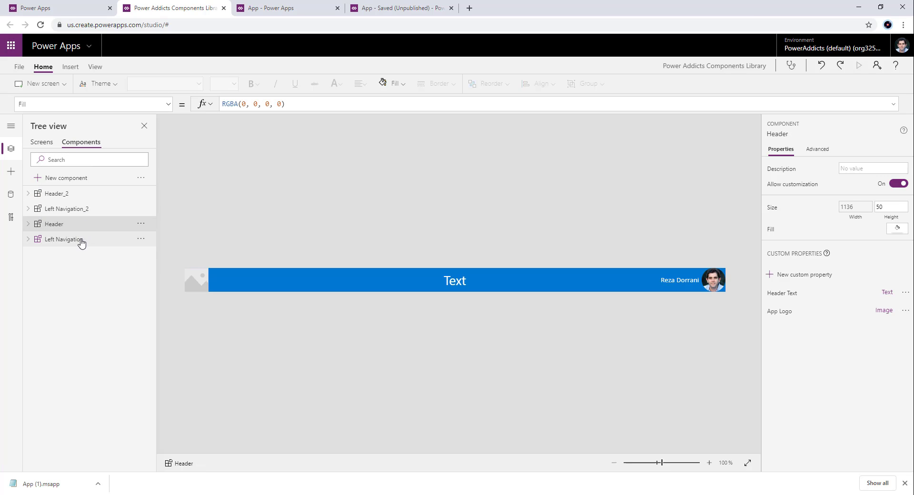
pyautogui.click(81, 240)
pyautogui.click(75, 213)
pyautogui.click(71, 194)
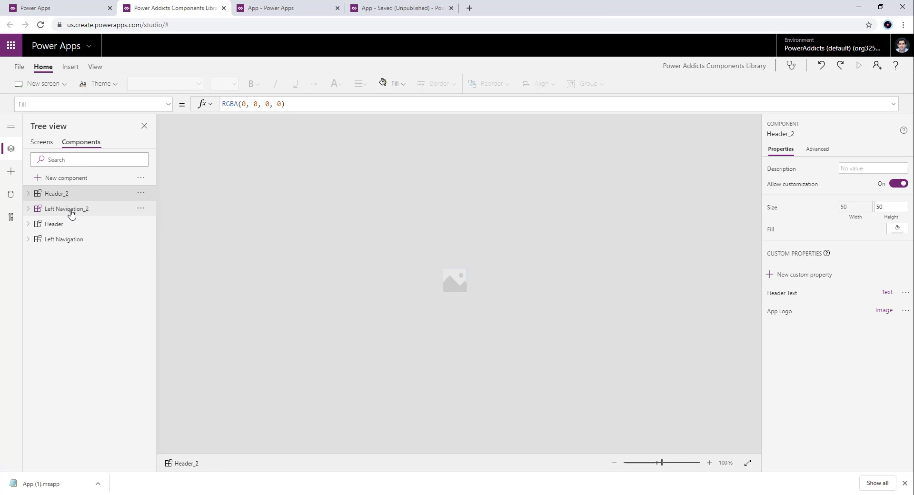
pyautogui.click(71, 224)
pyautogui.click(71, 239)
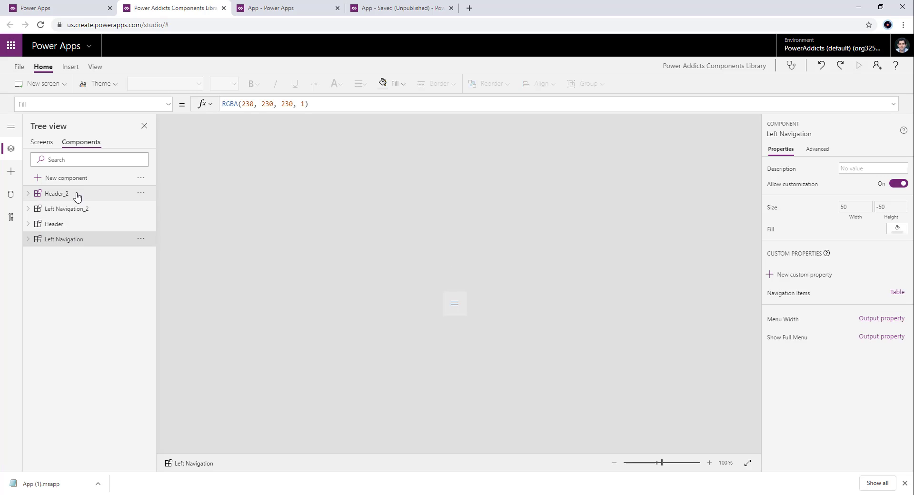
# - Switch to the importing app, delete Header_1 from Screen1, and check Screen2 and Screen3
pyautogui.click(285, 8)
pyautogui.click(259, 233)
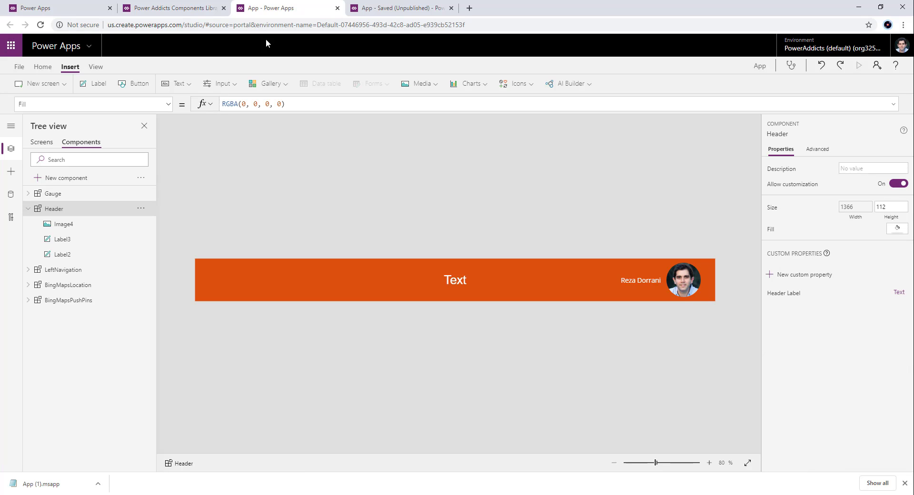
pyautogui.click(380, 9)
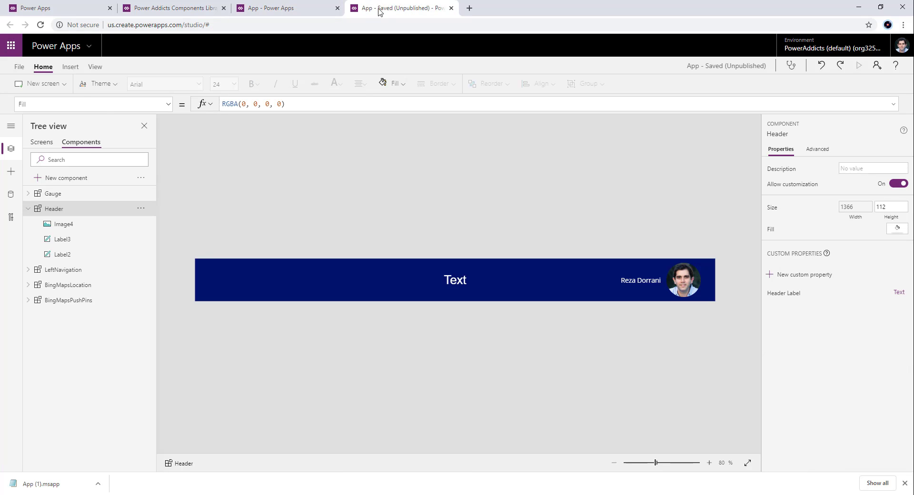
pyautogui.click(289, 10)
pyautogui.click(29, 208)
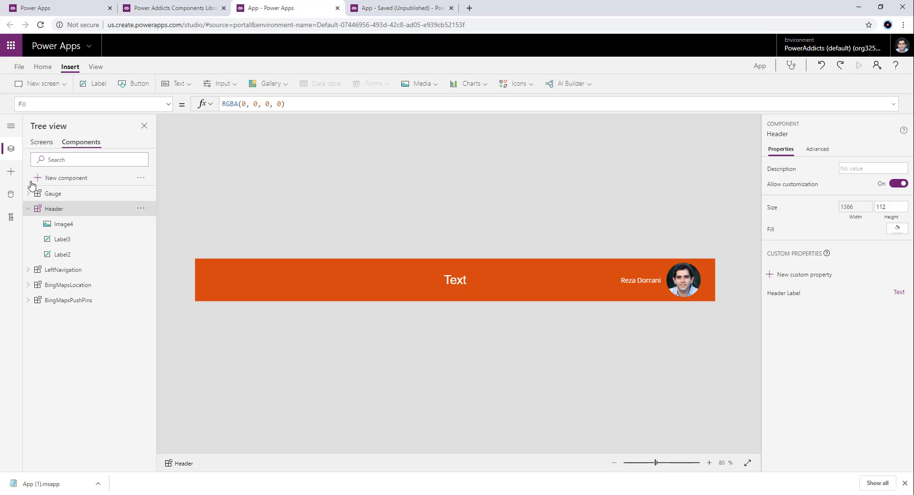
pyautogui.click(42, 142)
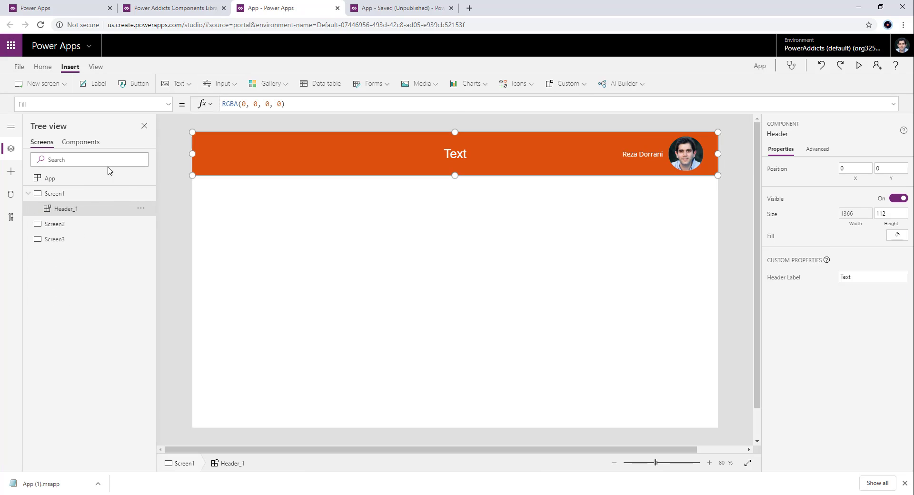
pyautogui.click(141, 208)
pyautogui.click(153, 254)
pyautogui.click(54, 208)
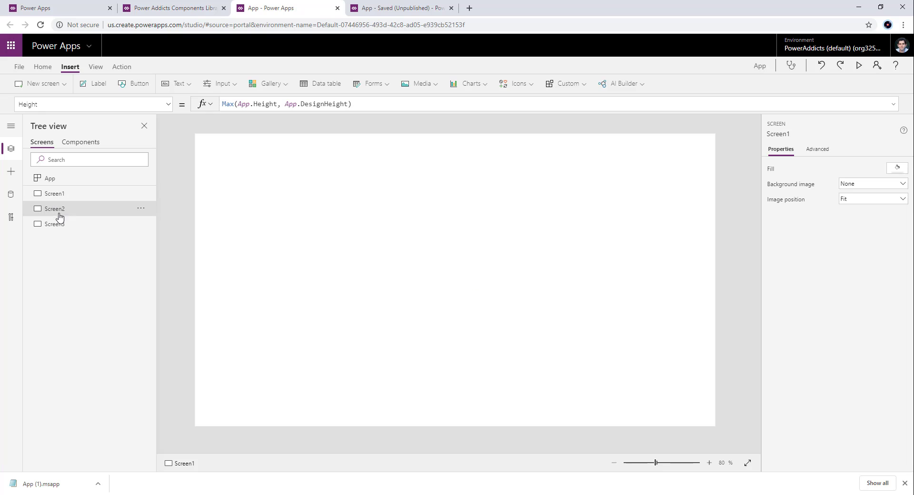
pyautogui.click(54, 224)
# - Switch to the source app and delete LeftNavigation_1 and Header_1 from the Home Screen
pyautogui.click(394, 14)
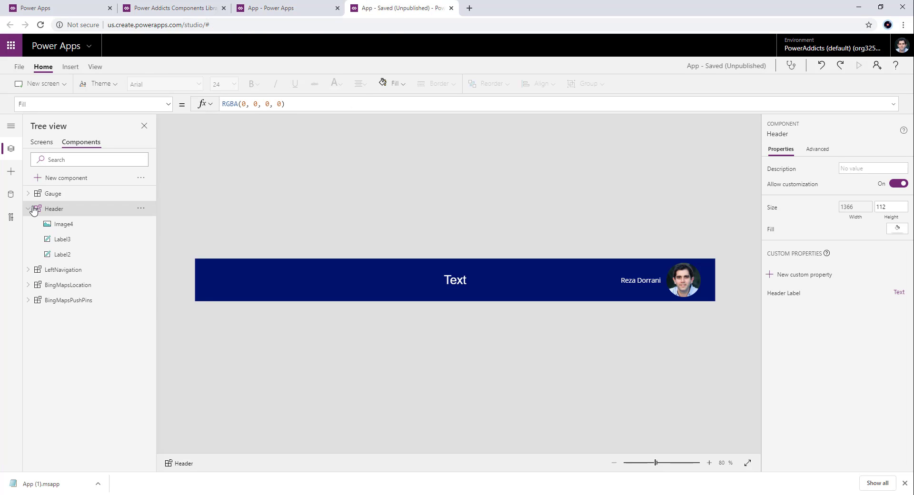
pyautogui.click(42, 142)
pyautogui.click(75, 209)
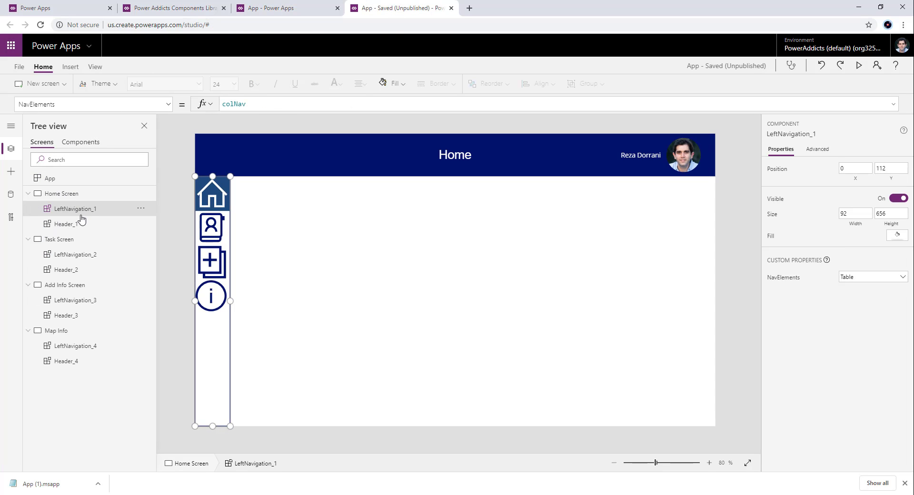
pyautogui.click(72, 223)
pyautogui.click(114, 209)
pyautogui.keyDown('ctrl'); pyautogui.click(104, 227); pyautogui.keyUp('ctrl')
pyautogui.press('Delete')
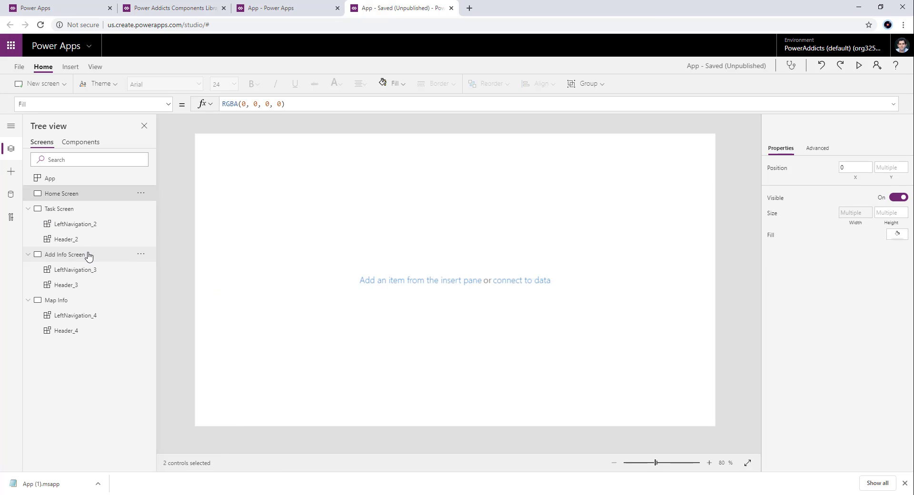
# - Delete the LeftNavigation and Header instances from the Task Screen, Add Info Screen and Map Info screen
pyautogui.click(84, 225)
pyautogui.keyDown('ctrl'); pyautogui.click(86, 242); pyautogui.keyUp('ctrl')
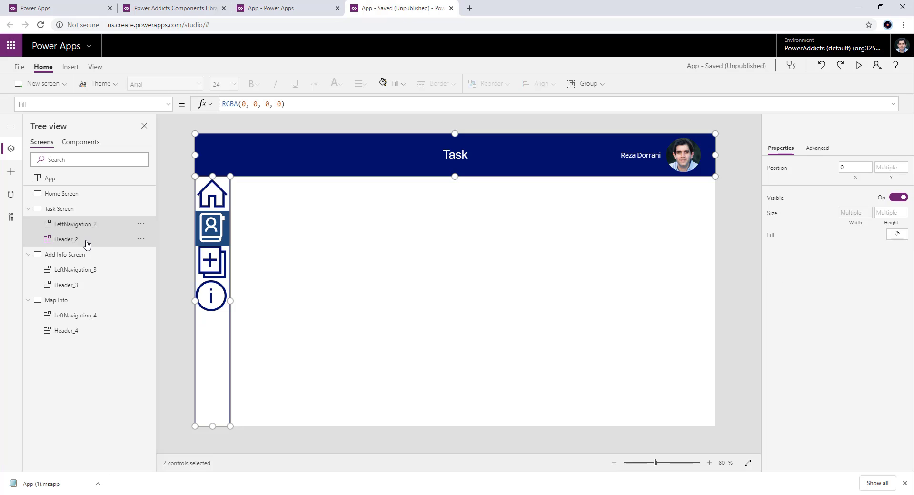
pyautogui.press('Delete')
pyautogui.click(76, 239)
pyautogui.keyDown('ctrl'); pyautogui.click(79, 254); pyautogui.keyUp('ctrl')
pyautogui.press('Delete')
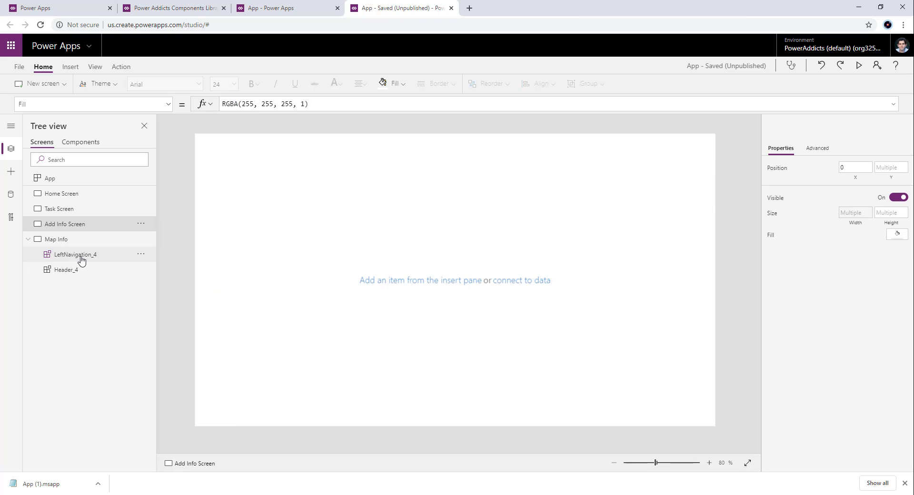
pyautogui.click(81, 256)
pyautogui.keyDown('ctrl'); pyautogui.click(82, 269); pyautogui.keyUp('ctrl')
pyautogui.press('Delete')
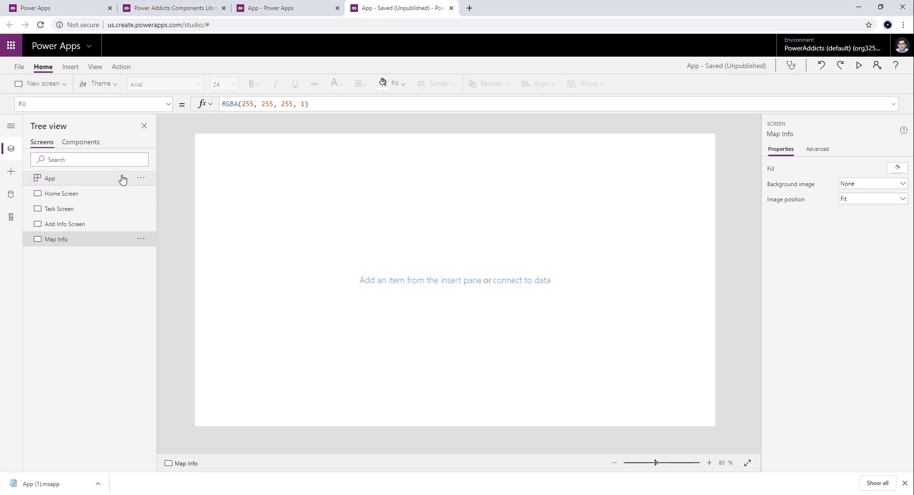
pyautogui.click(905, 483)
# - Import the Header and Left Navigation components from the Power Addicts Components Library into the importing app, returning to its screen list
pyautogui.click(175, 11)
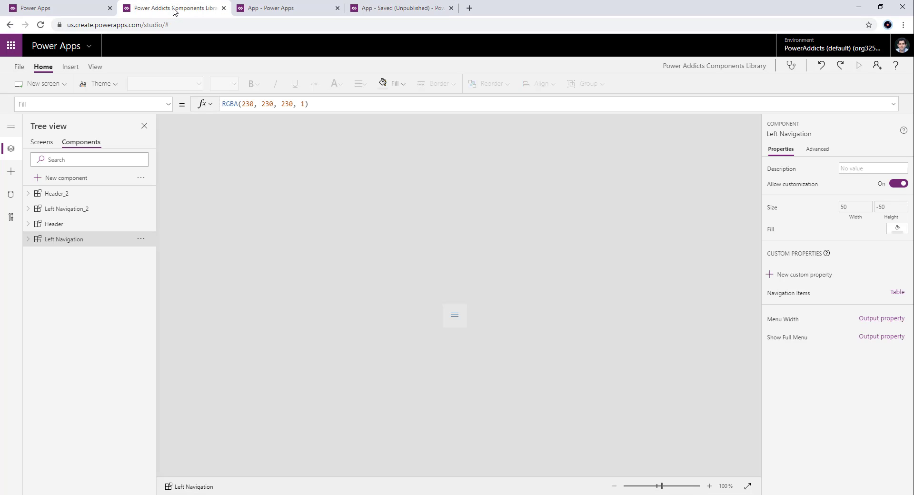
pyautogui.click(281, 11)
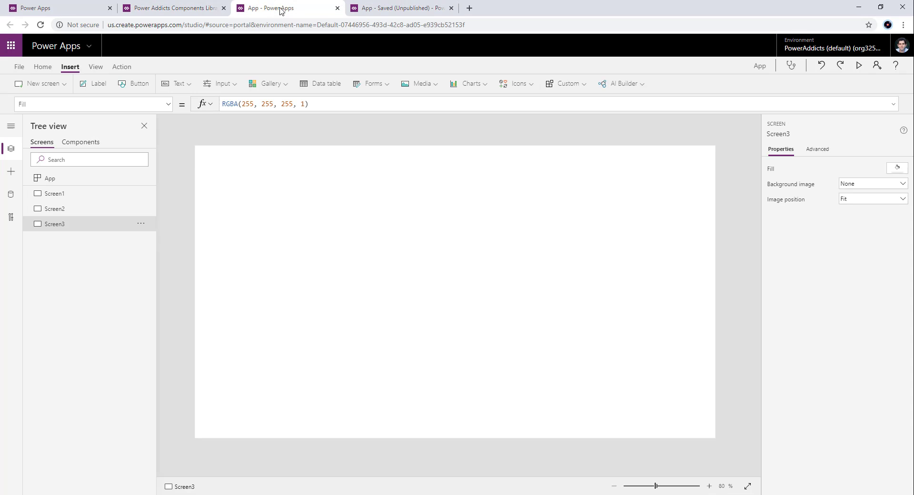
pyautogui.click(15, 178)
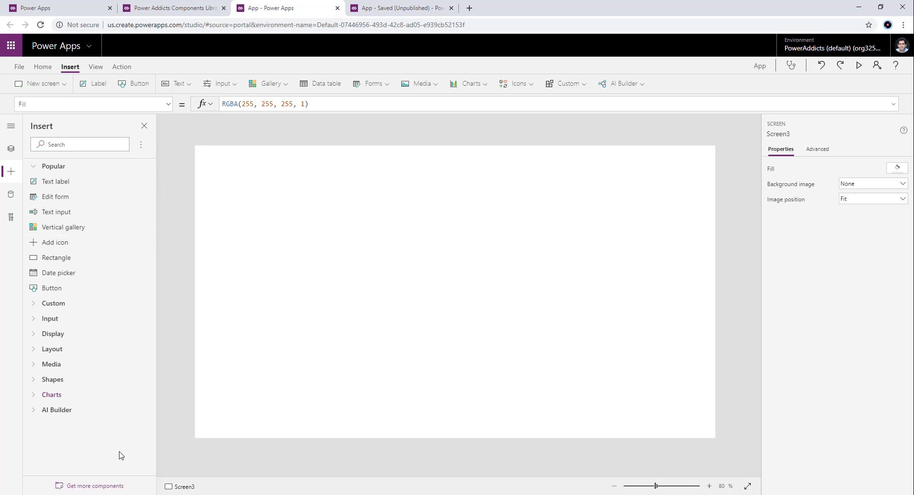
pyautogui.click(89, 487)
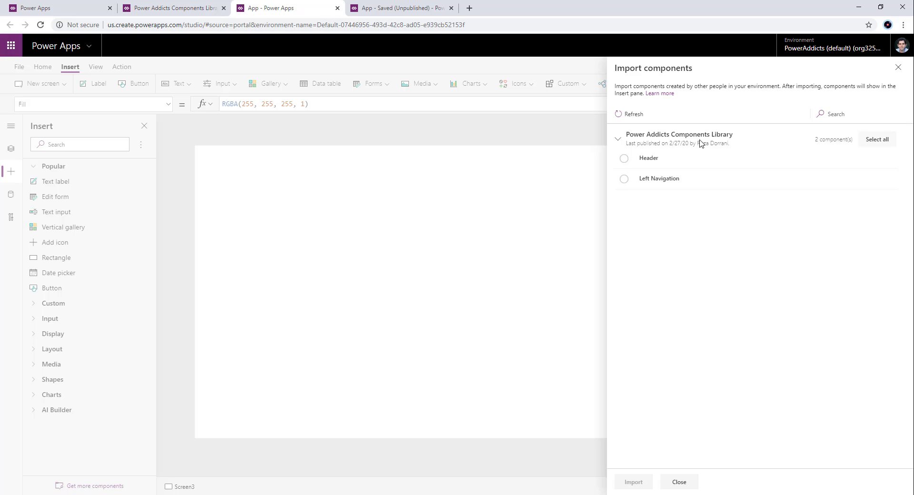
pyautogui.click(183, 8)
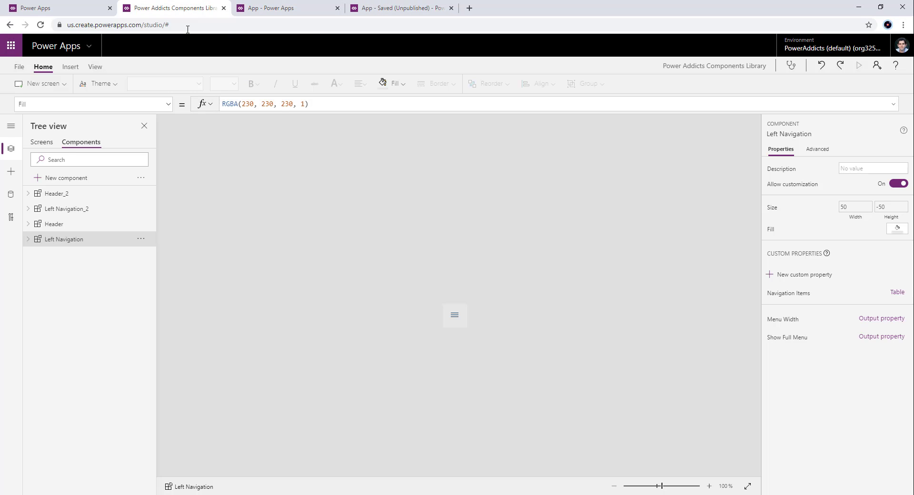
pyautogui.click(315, 9)
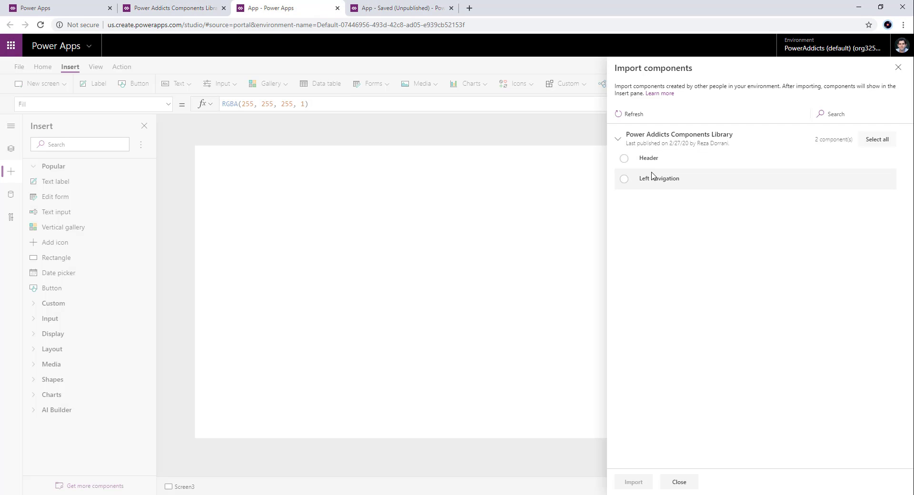
pyautogui.click(625, 159)
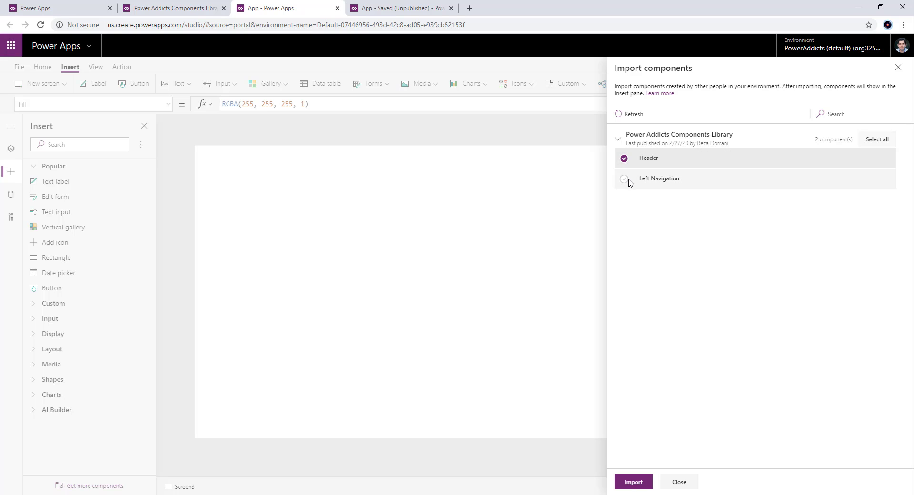
pyautogui.click(628, 180)
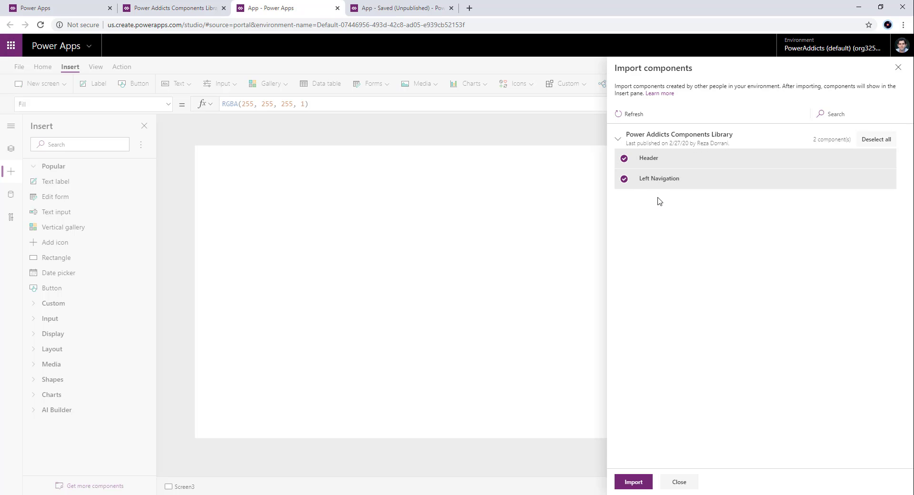
pyautogui.click(635, 483)
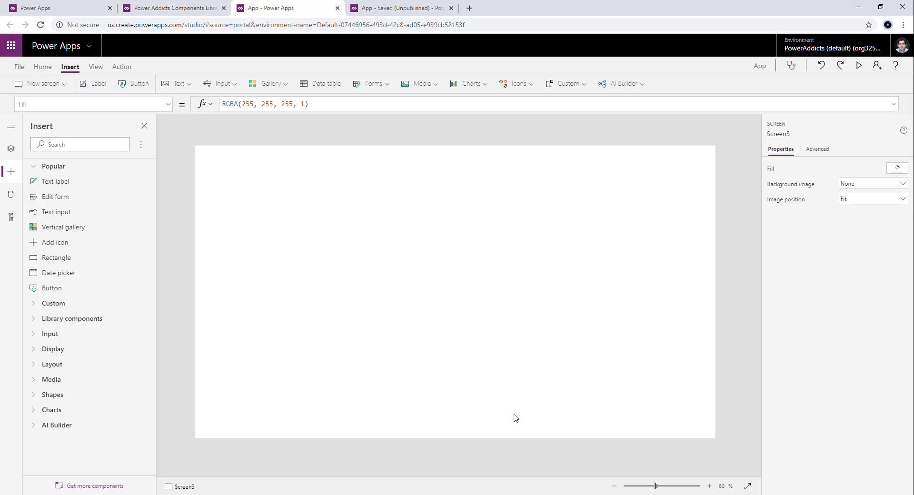
pyautogui.click(11, 149)
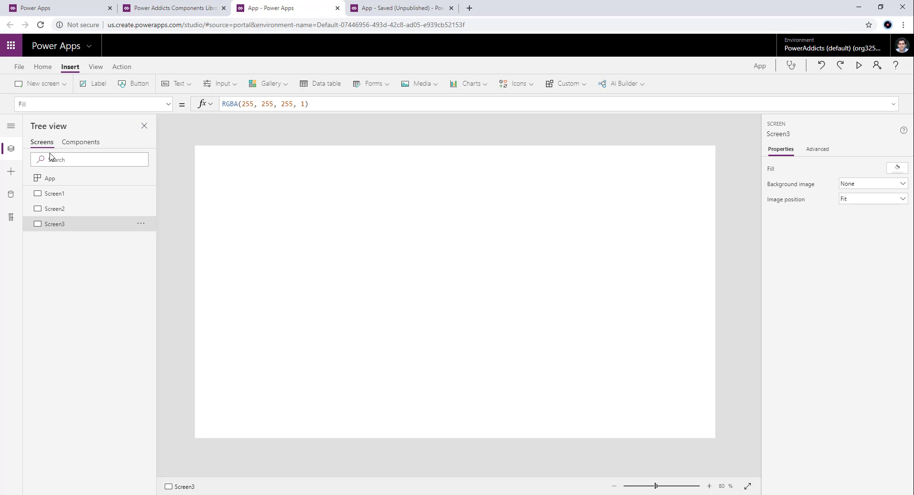
# - Review the importing app's Gauge, Header, LeftNavigation, BingMapsLocation and BingMapsPushPins components and compare them with the component library's list
pyautogui.click(84, 148)
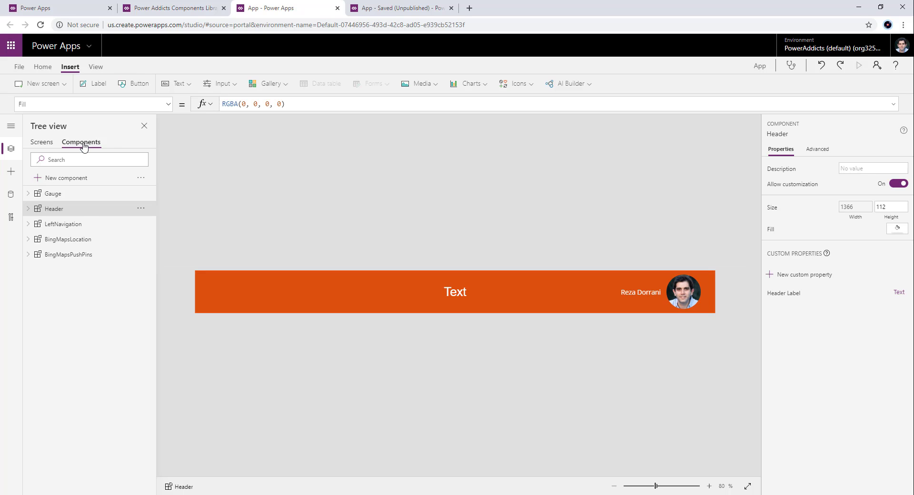
pyautogui.click(78, 256)
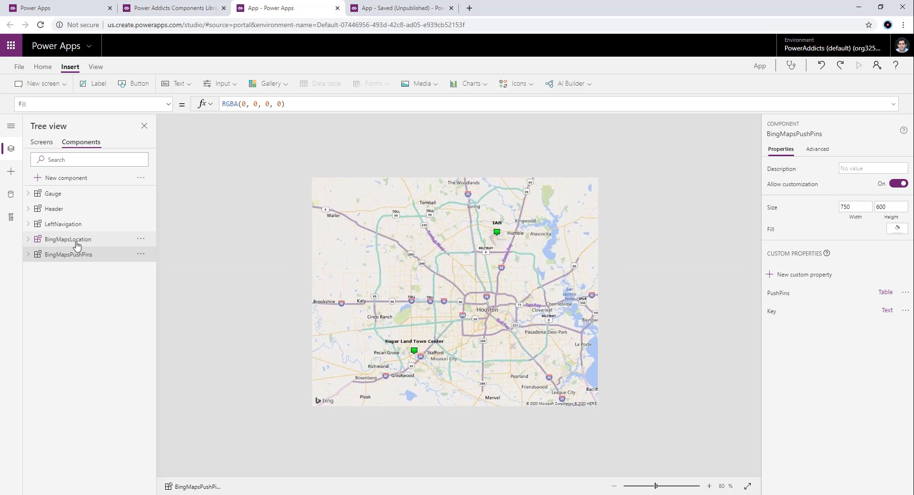
pyautogui.click(77, 240)
pyautogui.click(72, 222)
pyautogui.click(74, 209)
pyautogui.click(76, 198)
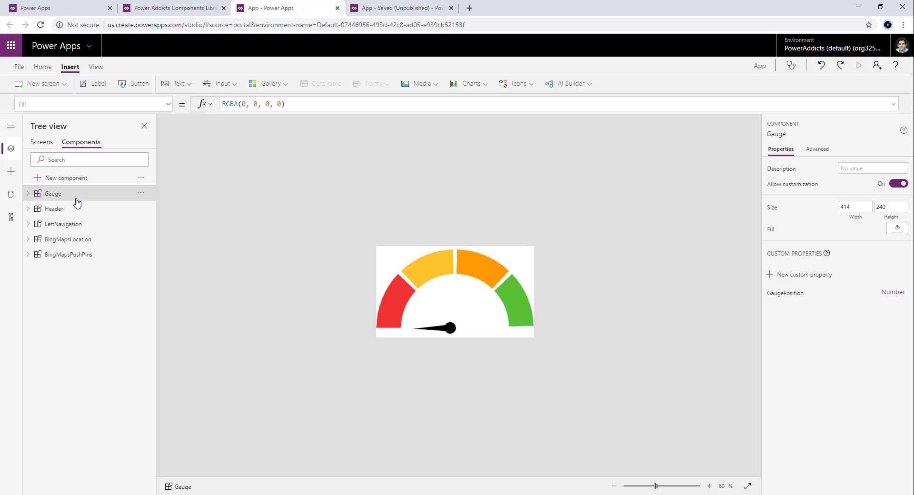
pyautogui.click(79, 224)
pyautogui.click(83, 239)
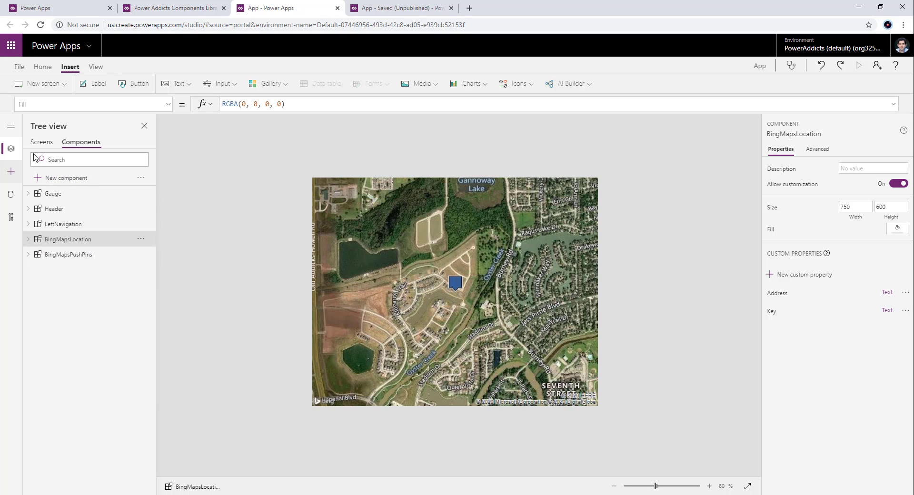
pyautogui.click(167, 11)
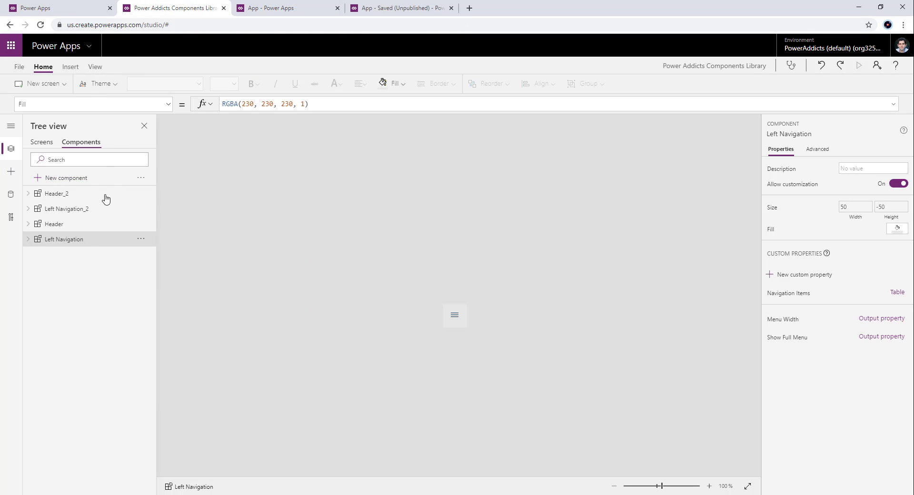
pyautogui.click(264, 11)
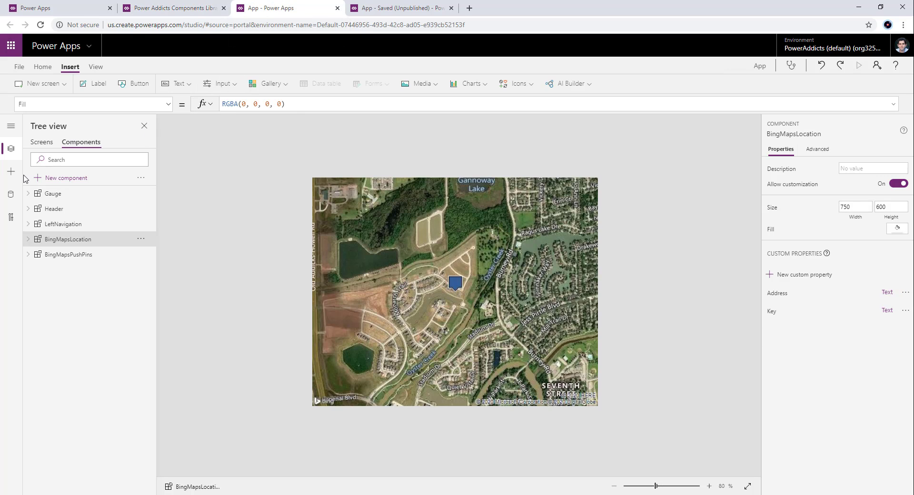
# - Add the Left Navigation and Header_1 library components to Screen1, placing the navigation below the header at X 0, Y 50
pyautogui.click(43, 142)
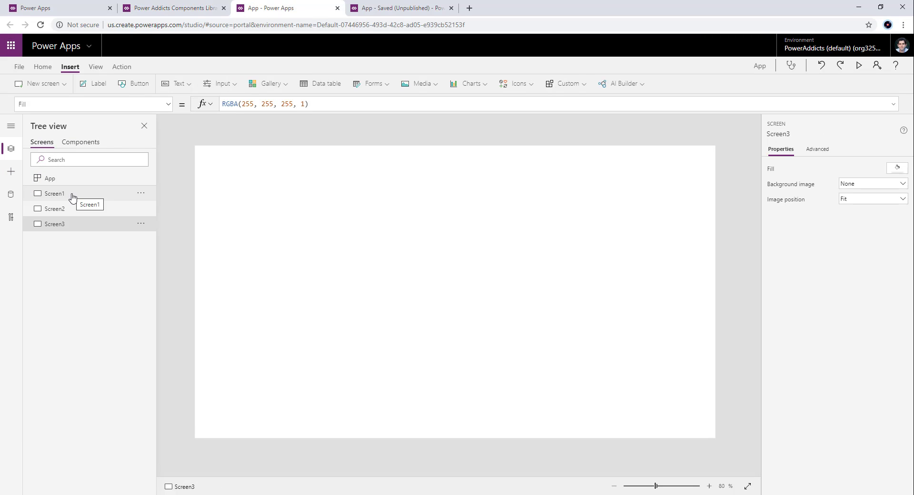
pyautogui.click(72, 197)
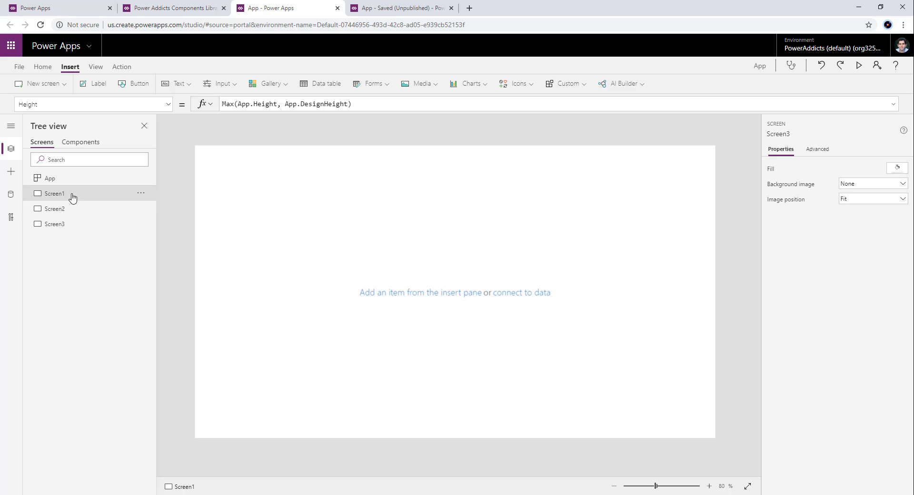
pyautogui.click(13, 172)
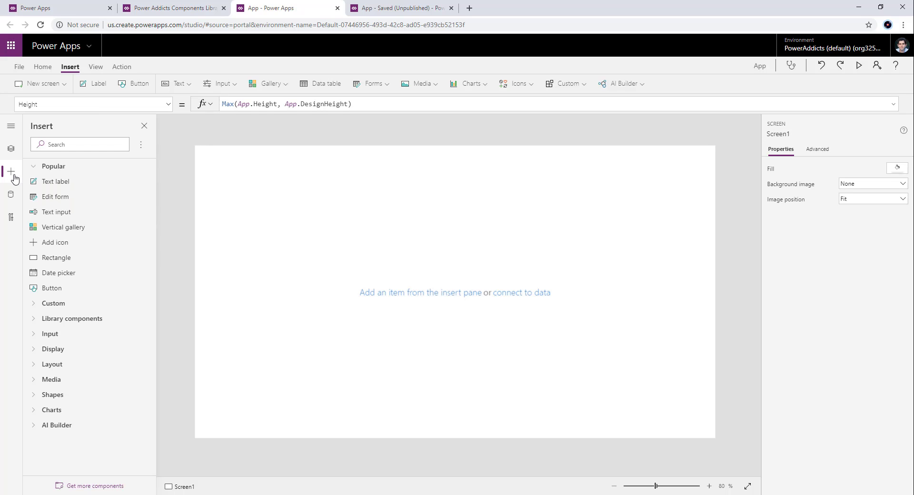
pyautogui.click(39, 322)
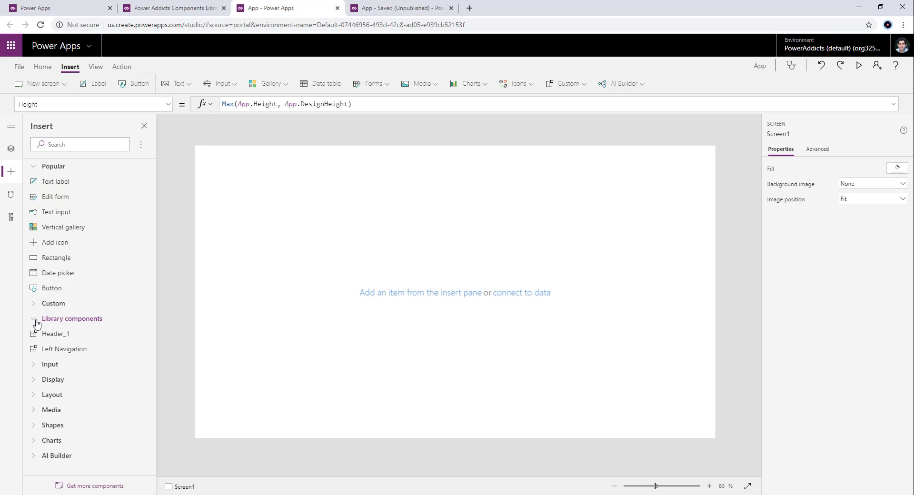
pyautogui.click(75, 351)
pyautogui.moveTo(199, 259); pyautogui.dragTo(192, 297)
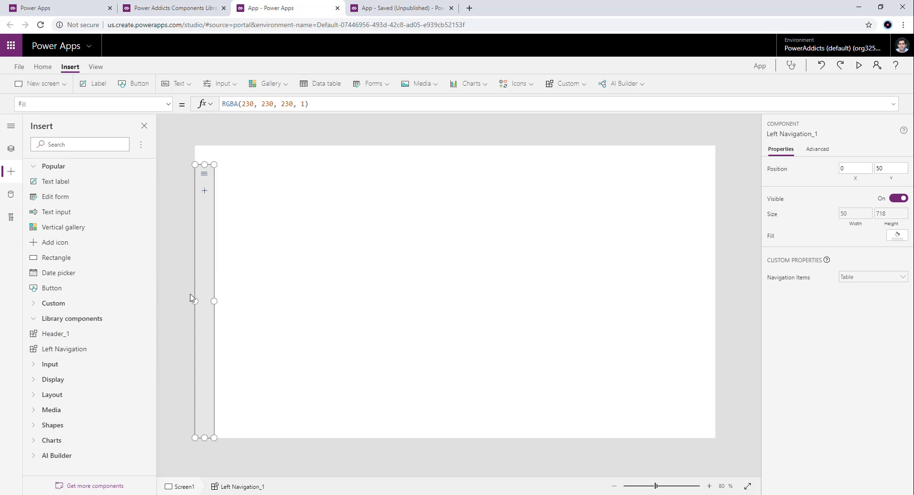
pyautogui.click(75, 334)
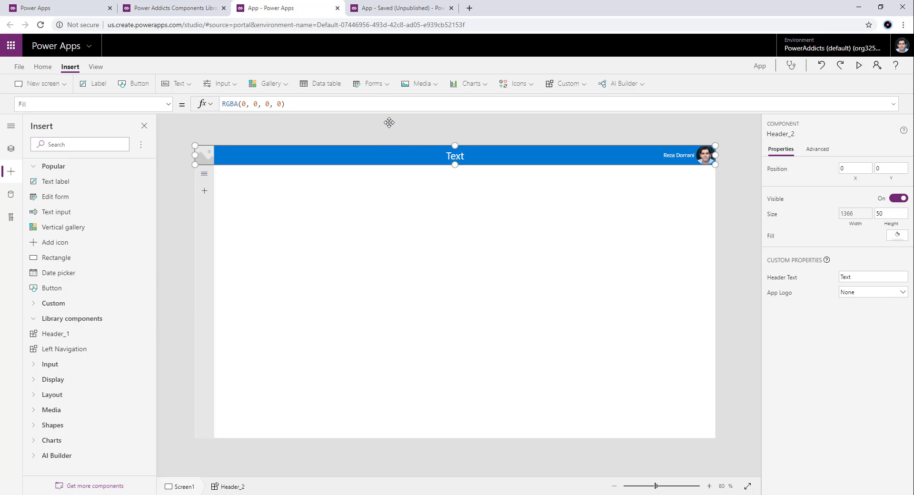
# - Switch to the source app and import Header and Left Navigation from the Power Addicts Components Library
pyautogui.click(379, 8)
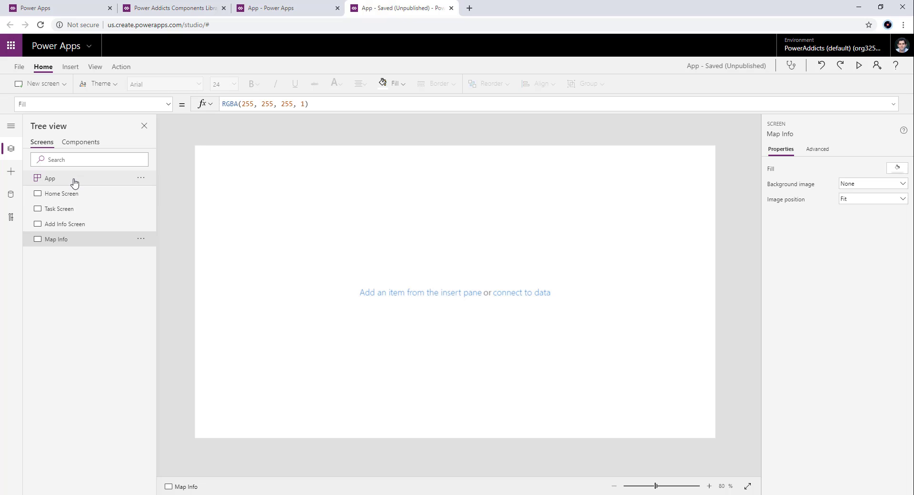
pyautogui.click(11, 171)
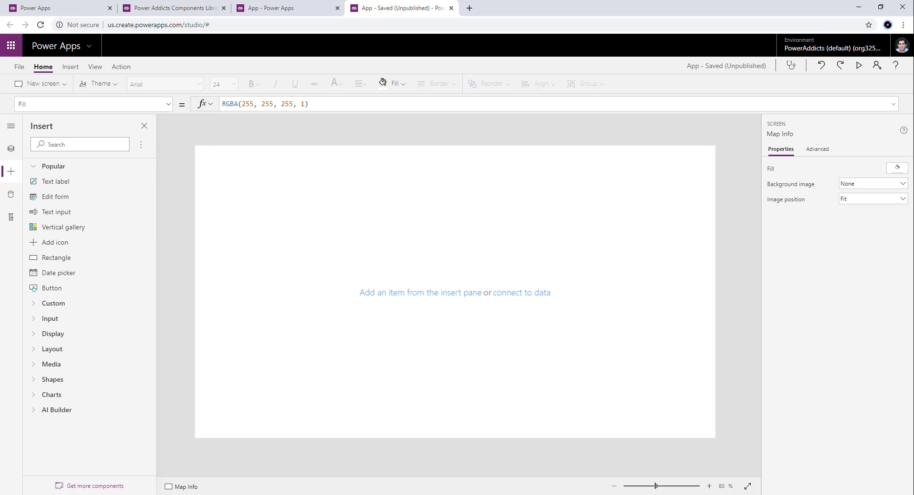
pyautogui.click(75, 487)
pyautogui.click(629, 160)
pyautogui.click(628, 178)
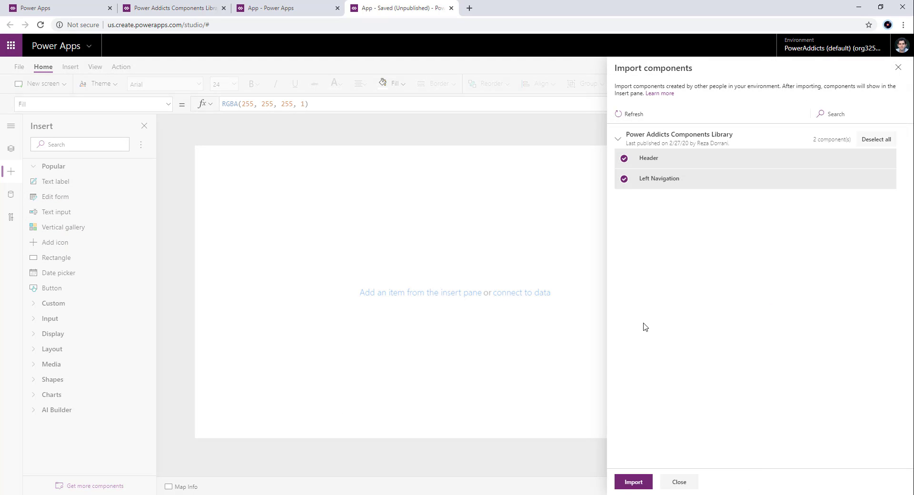
pyautogui.click(635, 481)
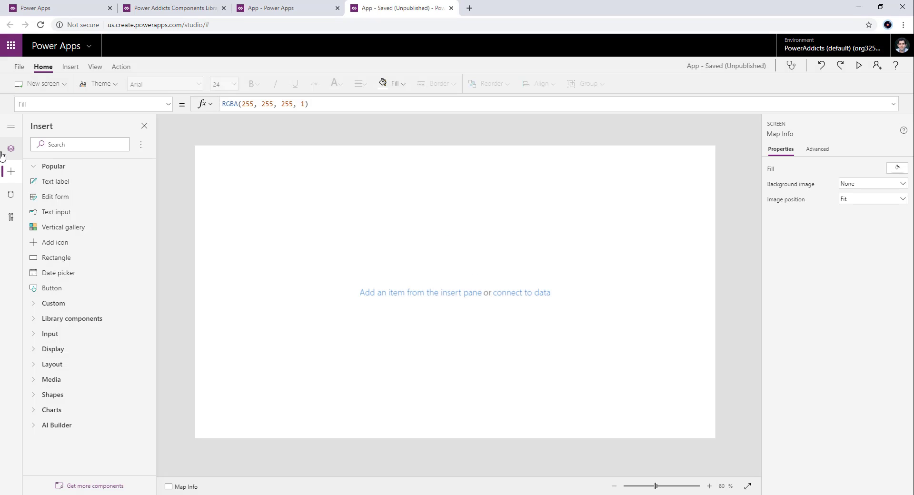
# - Add the Left Navigation and Header_1 library components to the Home Screen, moving the navigation to X 0, Y 50
pyautogui.click(10, 149)
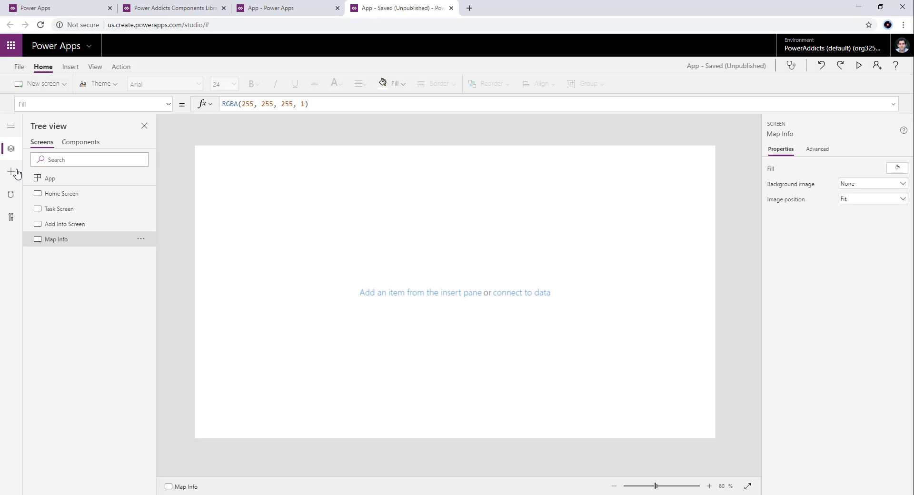
pyautogui.click(48, 193)
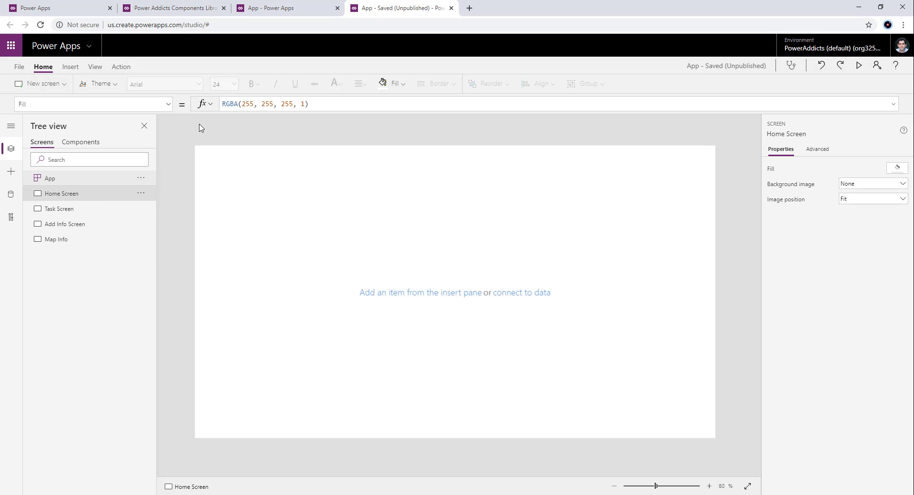
pyautogui.click(11, 177)
pyautogui.click(38, 320)
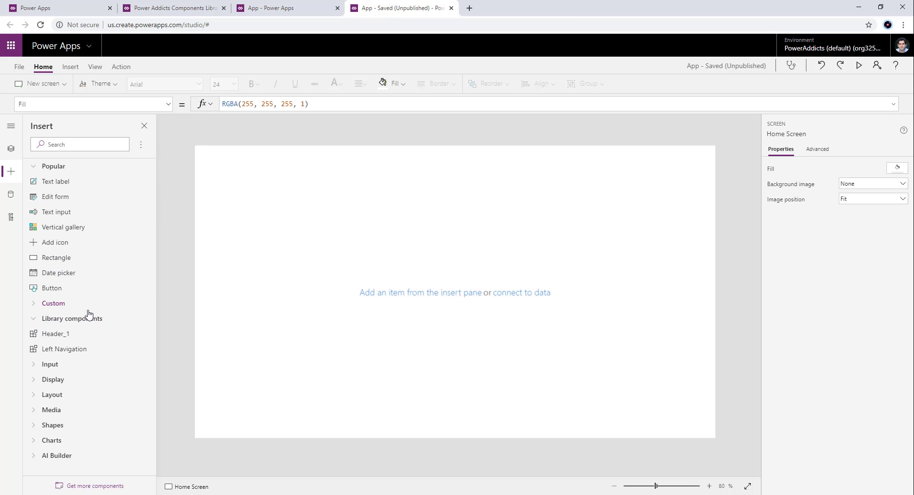
pyautogui.click(71, 349)
pyautogui.click(67, 334)
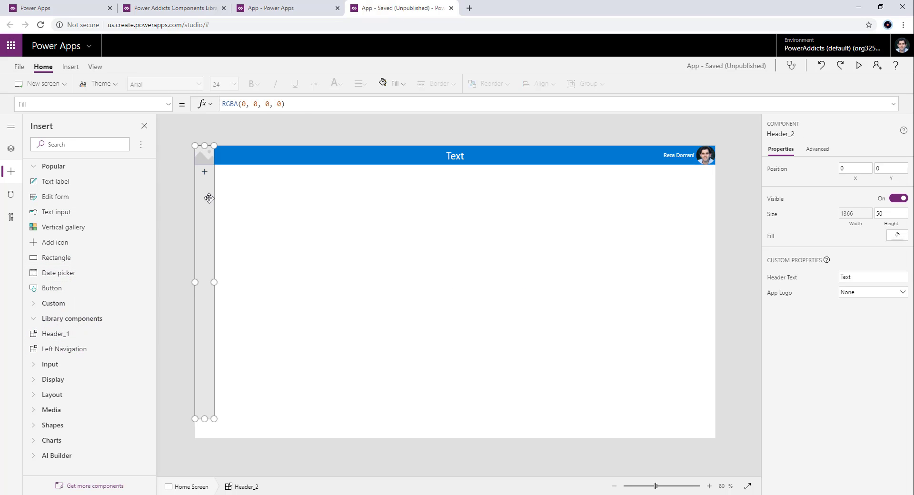
pyautogui.click(209, 198)
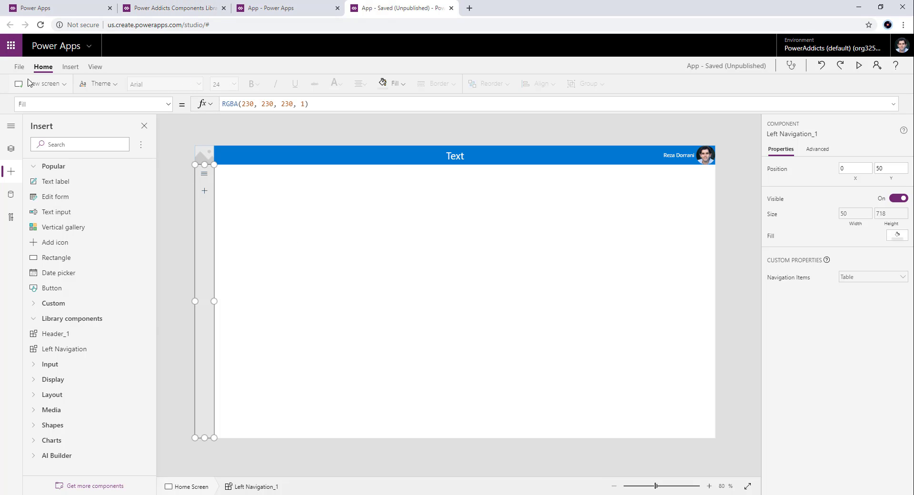
# - Save the source app and publish the saved version
pyautogui.click(19, 67)
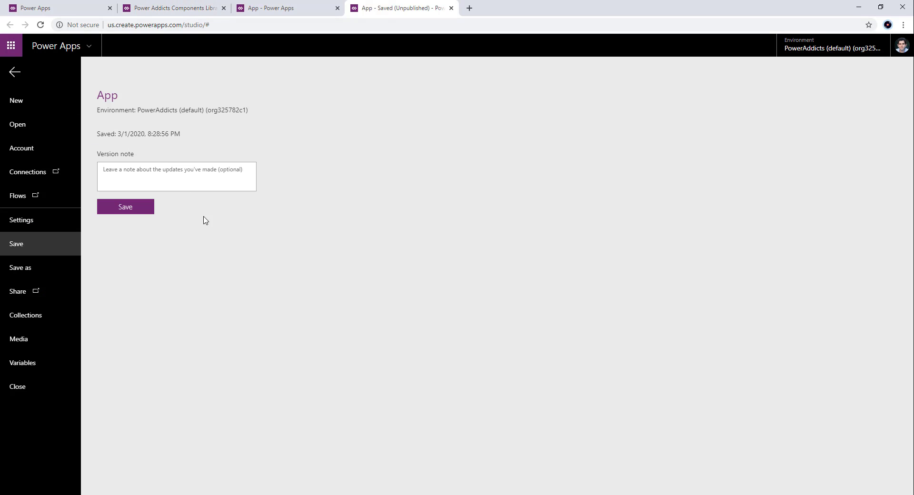
pyautogui.click(126, 209)
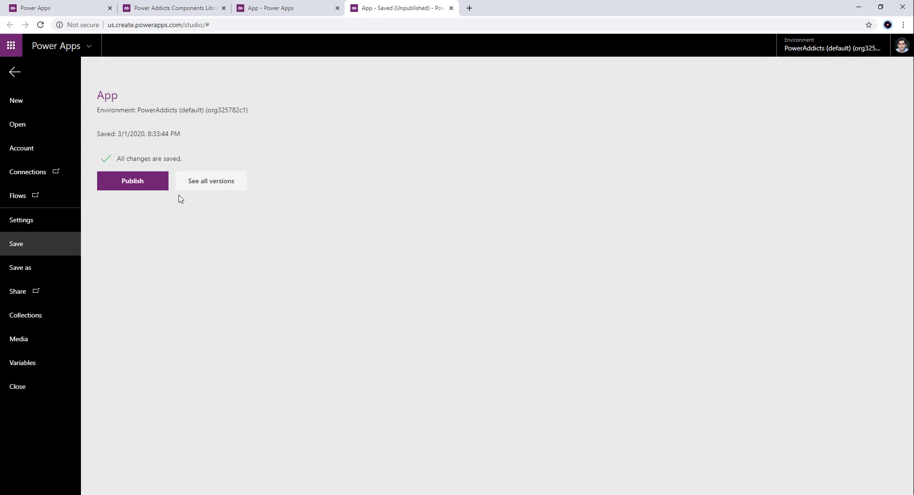
pyautogui.click(147, 188)
pyautogui.click(480, 317)
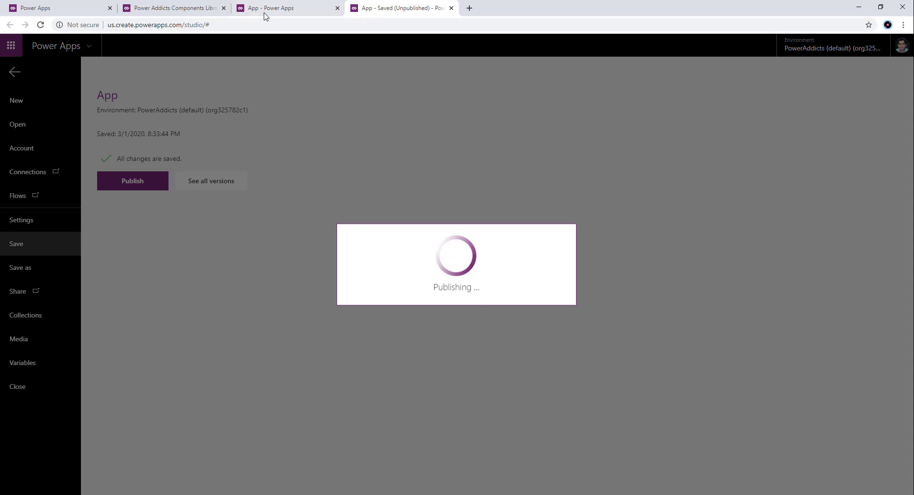
# - Switch to the importing app, name it App1, save it to the cloud, and return to its canvas
pyautogui.click(264, 12)
pyautogui.click(18, 67)
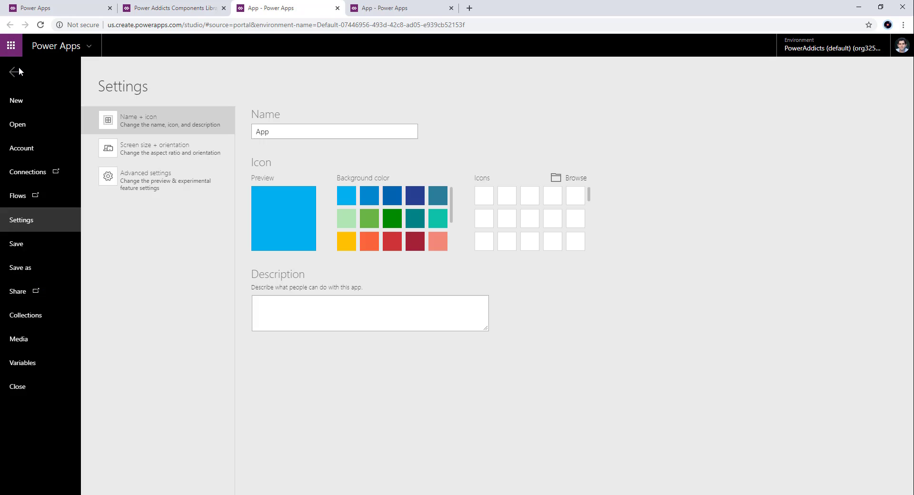
pyautogui.click(302, 135)
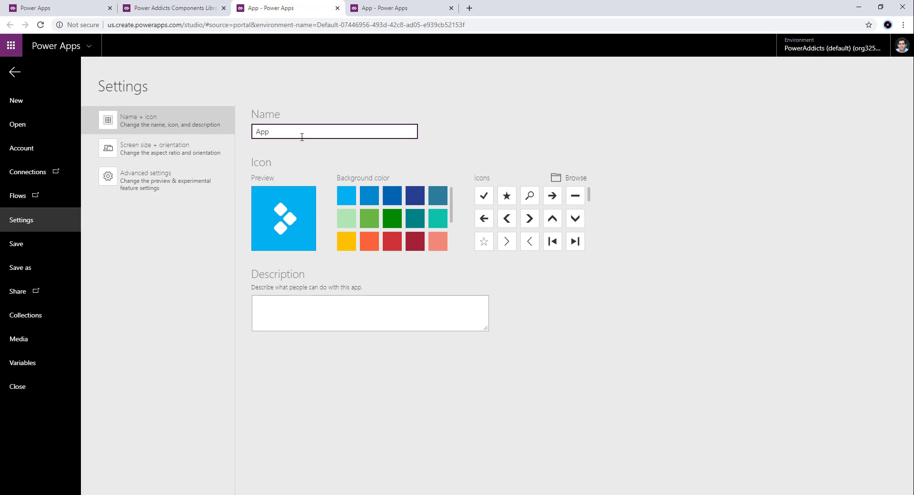
pyautogui.write('1')
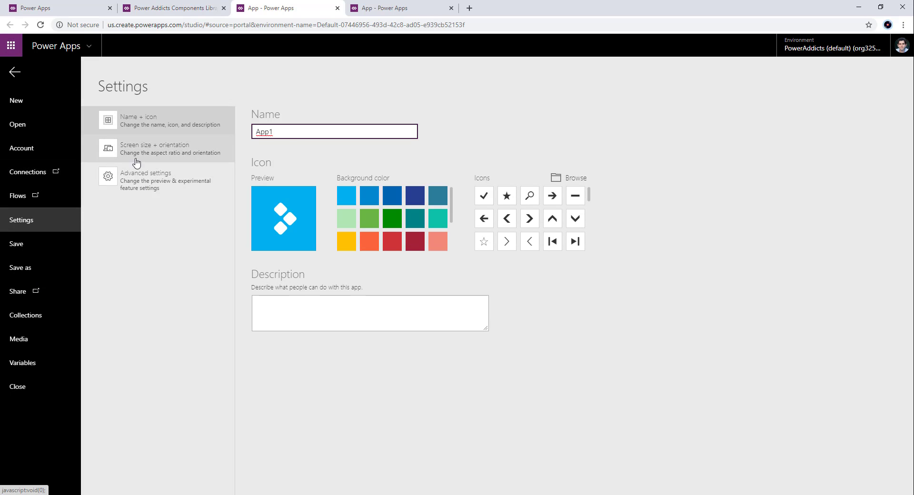
pyautogui.click(45, 266)
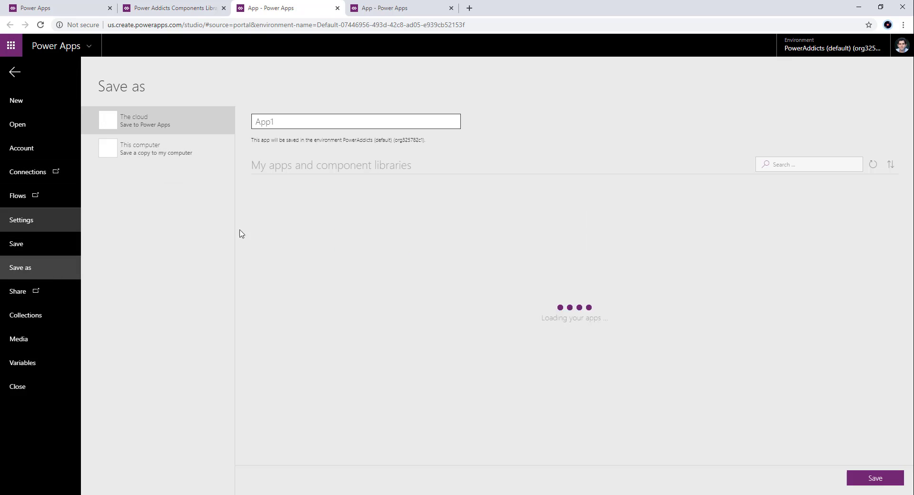
pyautogui.click(871, 479)
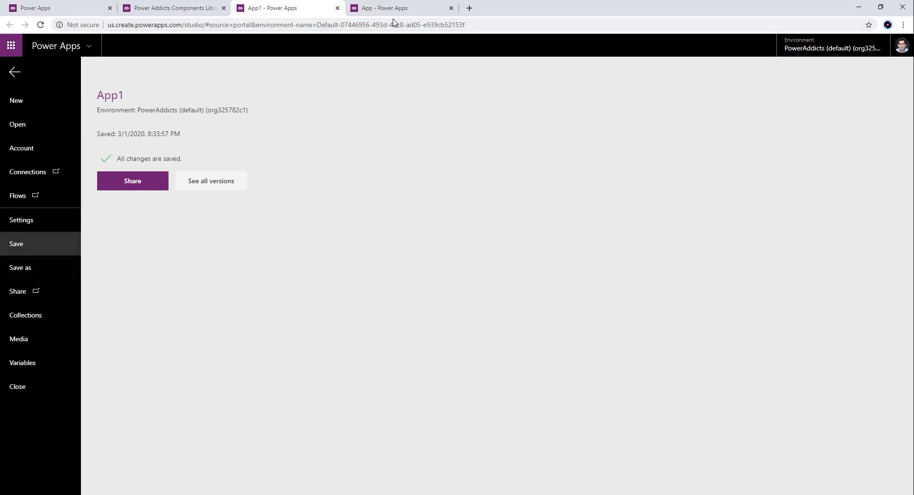
pyautogui.click(18, 74)
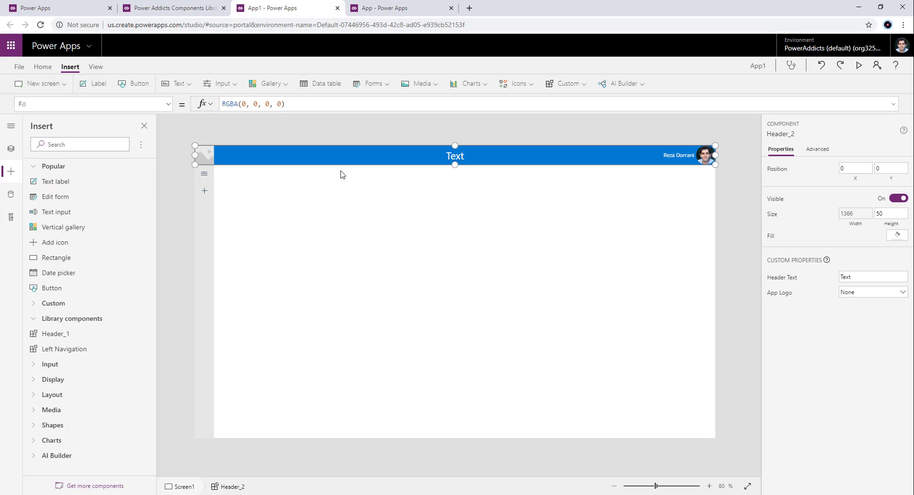
# - Switch to the Power Addicts Components Library and set the Header component's lblHeader_1 fill to orange, RGBA(221, 79, 14, 1)
pyautogui.click(196, 11)
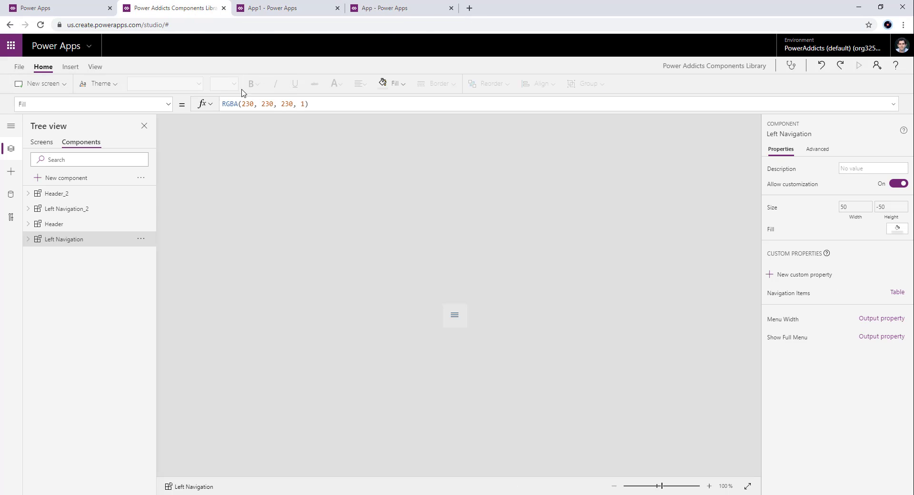
pyautogui.click(66, 226)
pyautogui.click(42, 142)
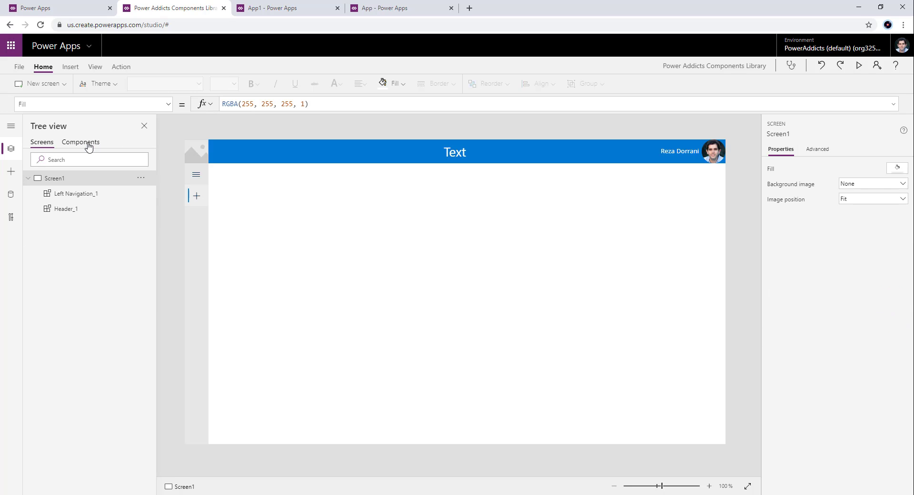
pyautogui.click(88, 145)
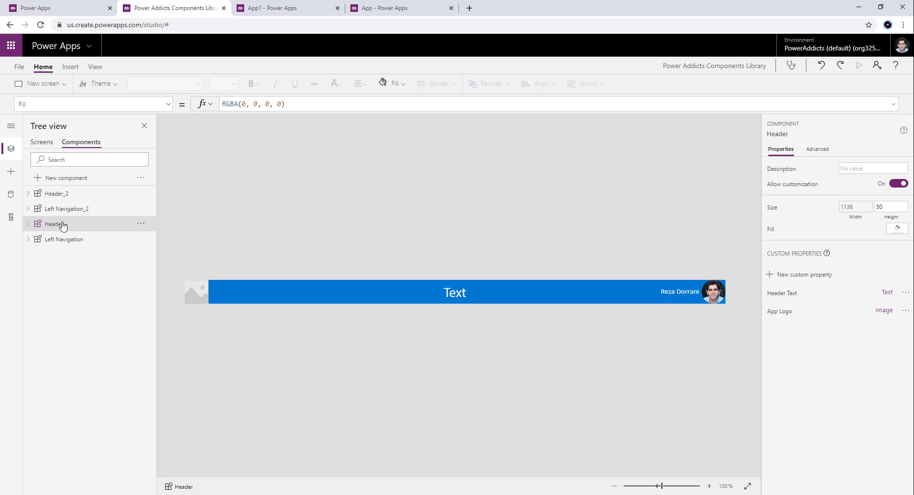
pyautogui.click(406, 295)
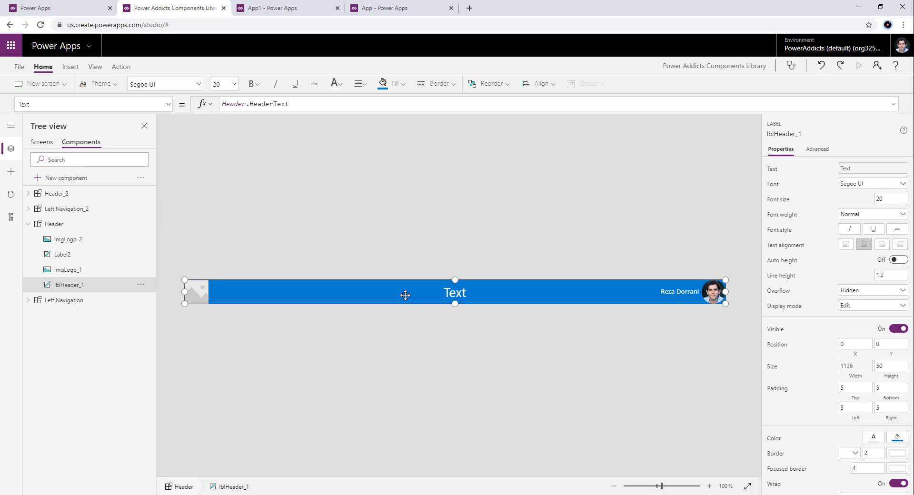
pyautogui.click(396, 85)
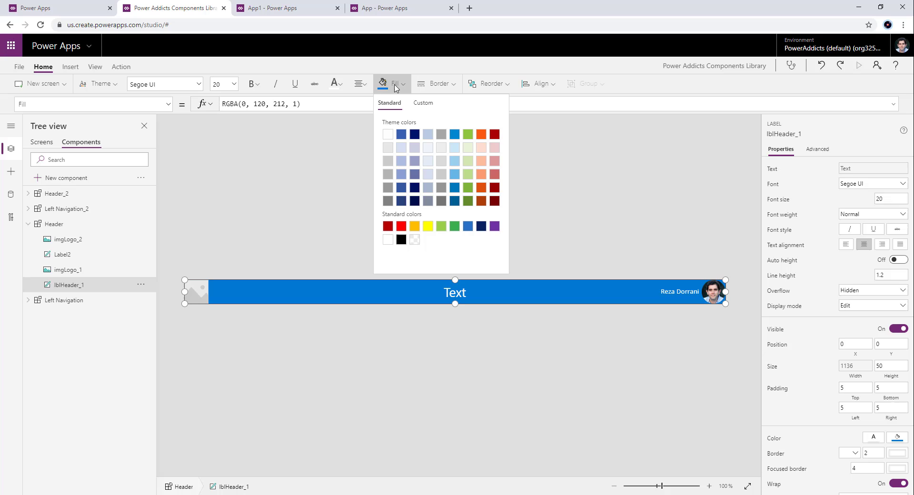
pyautogui.click(482, 188)
pyautogui.click(175, 224)
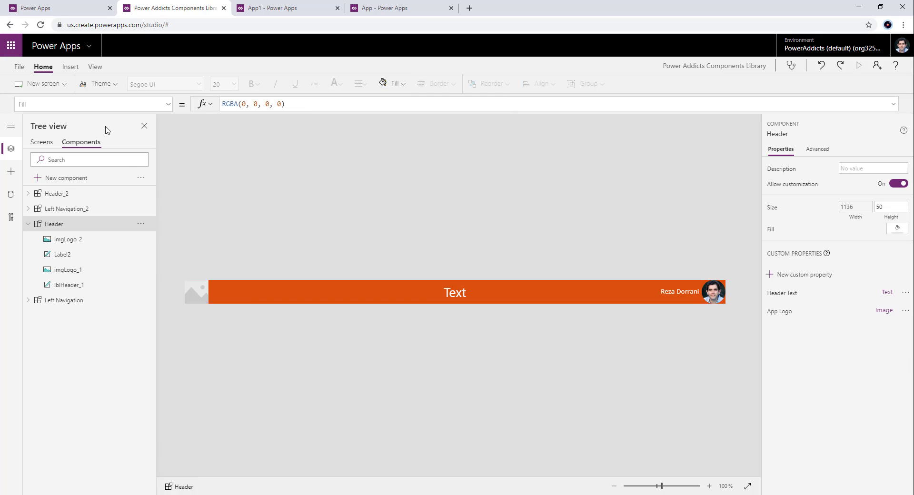
# - Save the Power Addicts Components Library and publish the saved version
pyautogui.click(19, 67)
pyautogui.click(115, 219)
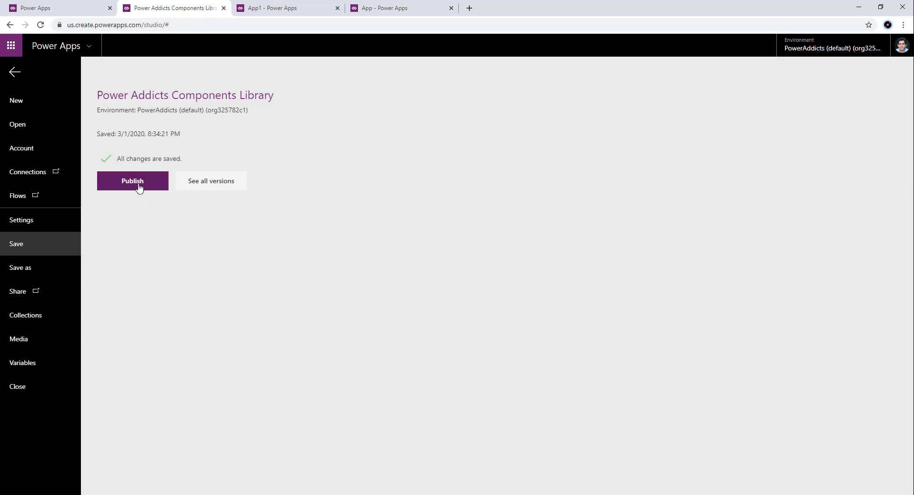
pyautogui.click(134, 182)
pyautogui.click(465, 323)
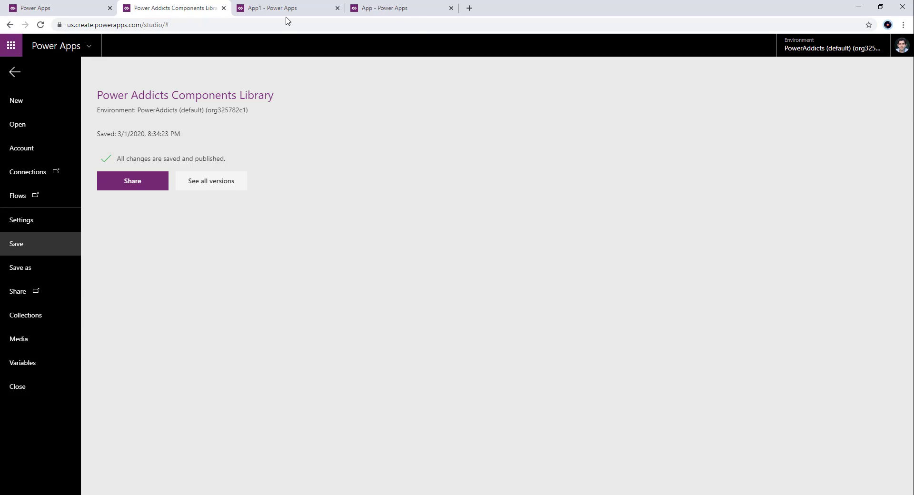
# - Switch to App1 and open the option to check for library component updates
pyautogui.click(281, 8)
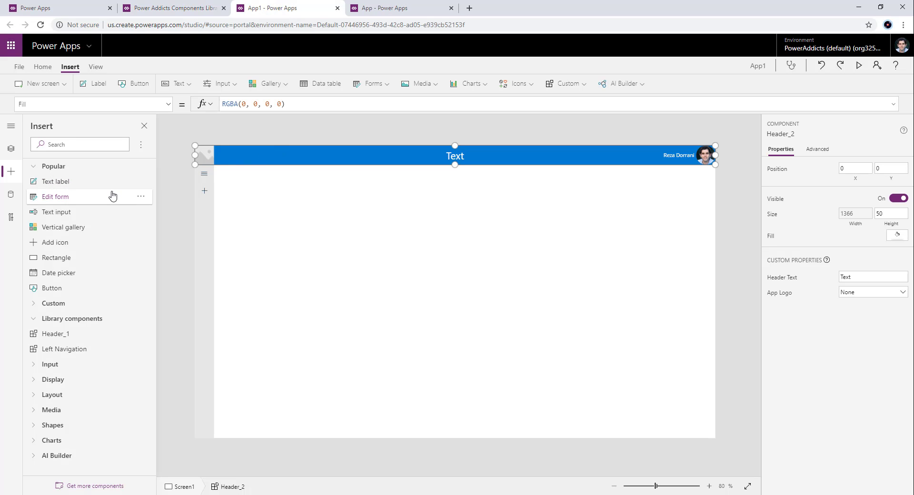
pyautogui.click(374, 8)
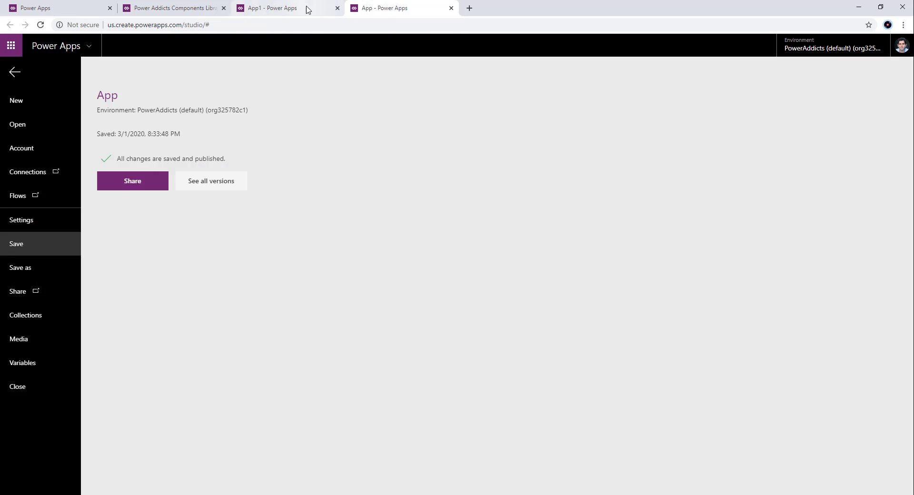
pyautogui.click(308, 9)
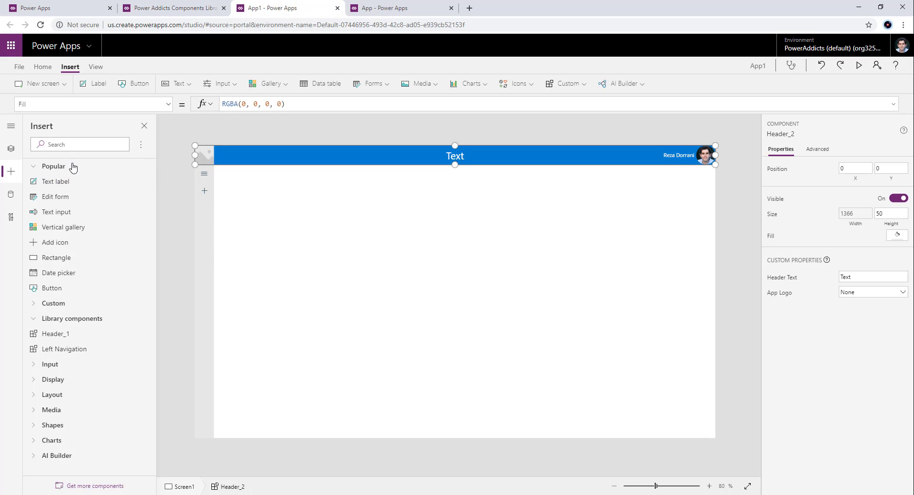
pyautogui.click(140, 144)
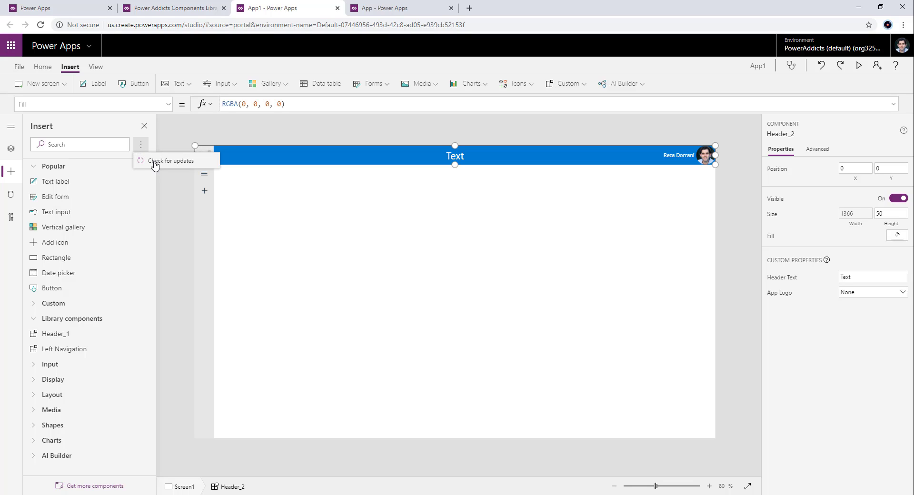
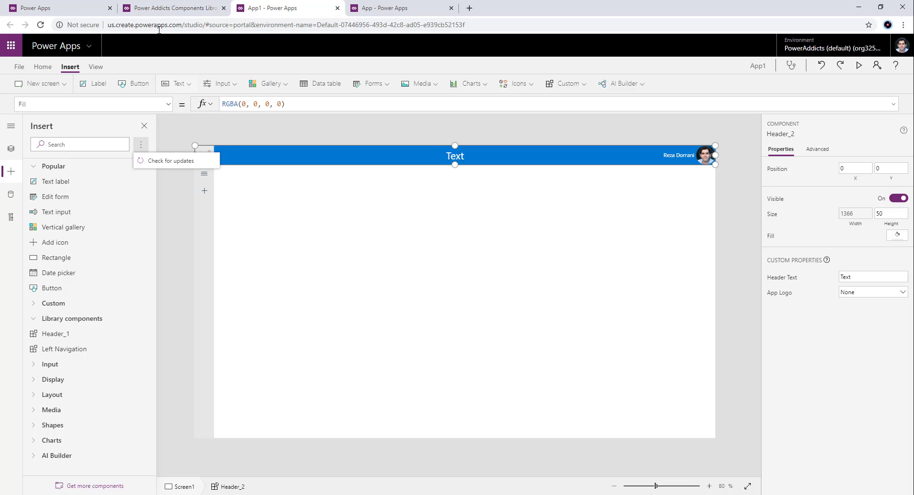
# - Check App1 for component library updates and apply the Power Addicts Components Library update
pyautogui.click(171, 8)
pyautogui.click(16, 78)
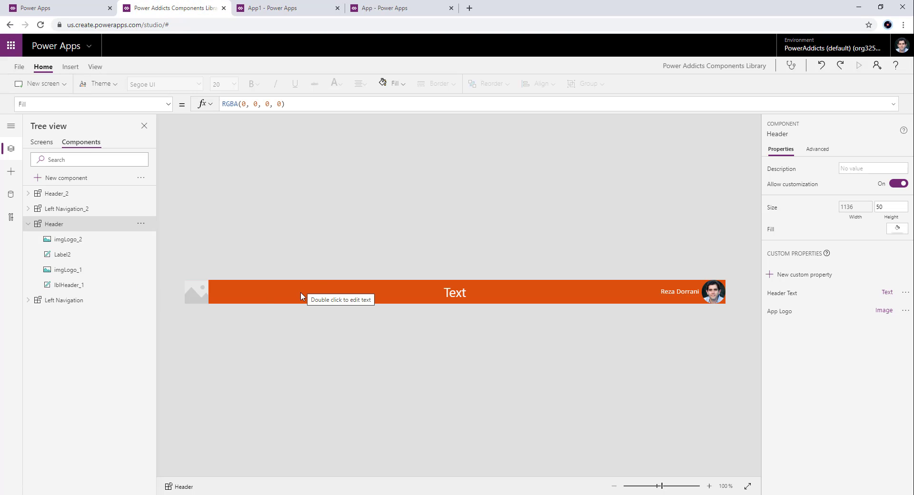
pyautogui.click(270, 8)
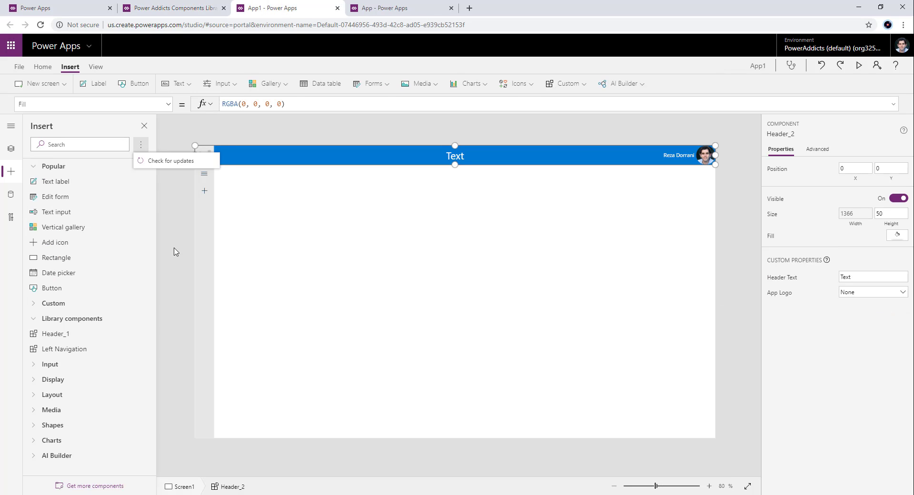
pyautogui.click(169, 161)
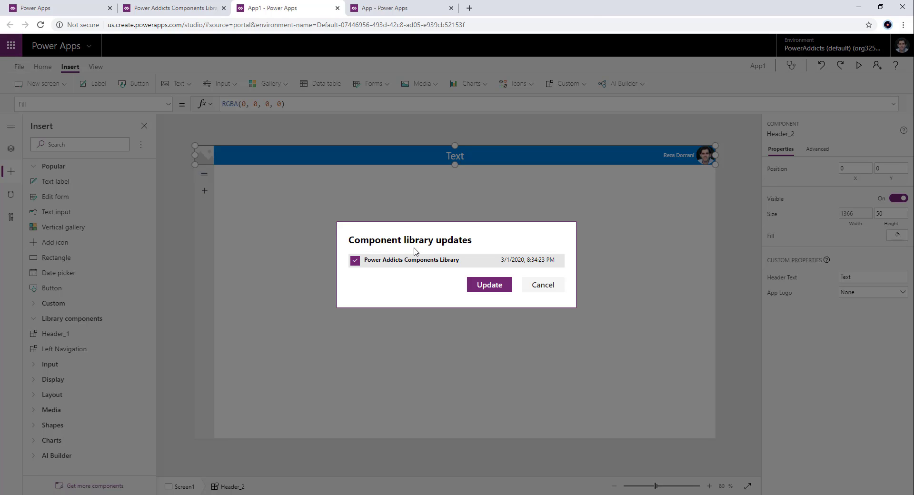
pyautogui.click(493, 285)
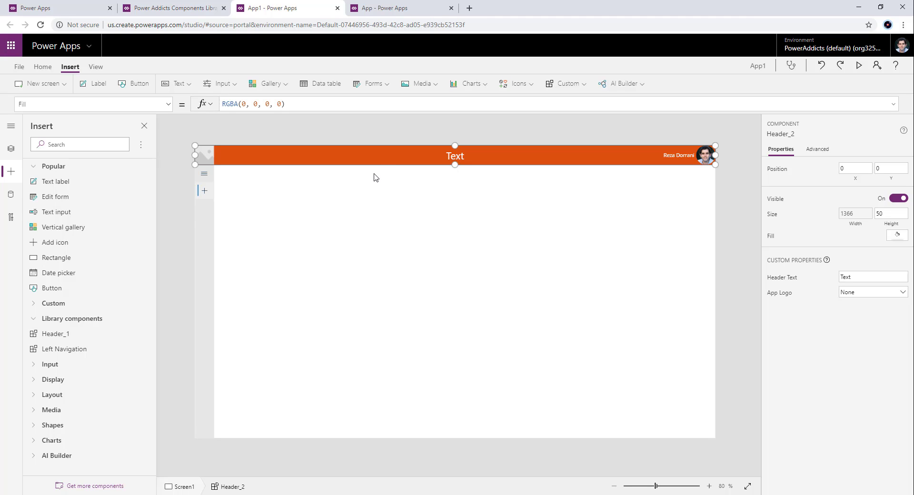
# - Switch to the app named App, check for component library updates, apply the Power Addicts Components Library update, and select the header
pyautogui.click(381, 7)
pyautogui.click(18, 72)
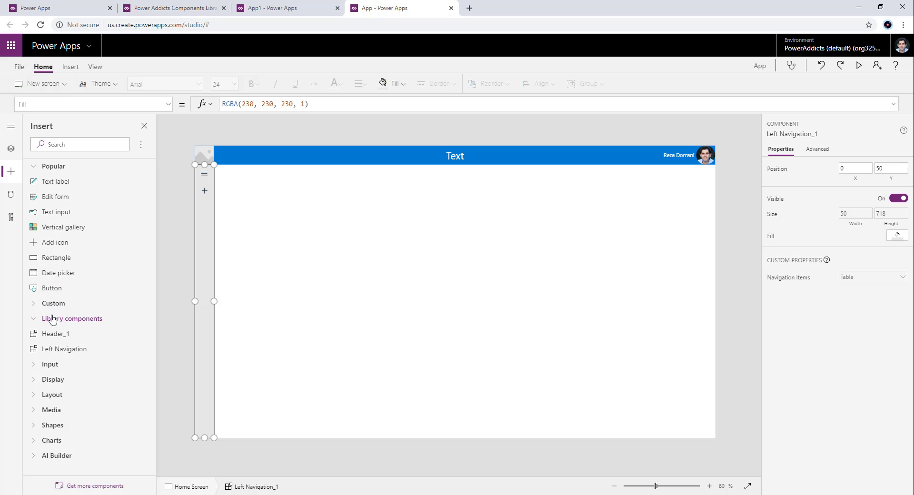
pyautogui.click(145, 147)
pyautogui.click(164, 160)
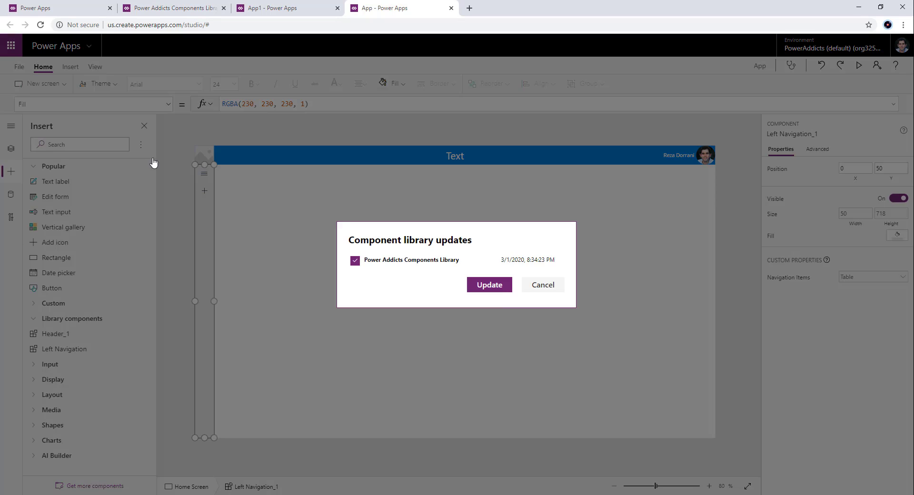
pyautogui.click(495, 288)
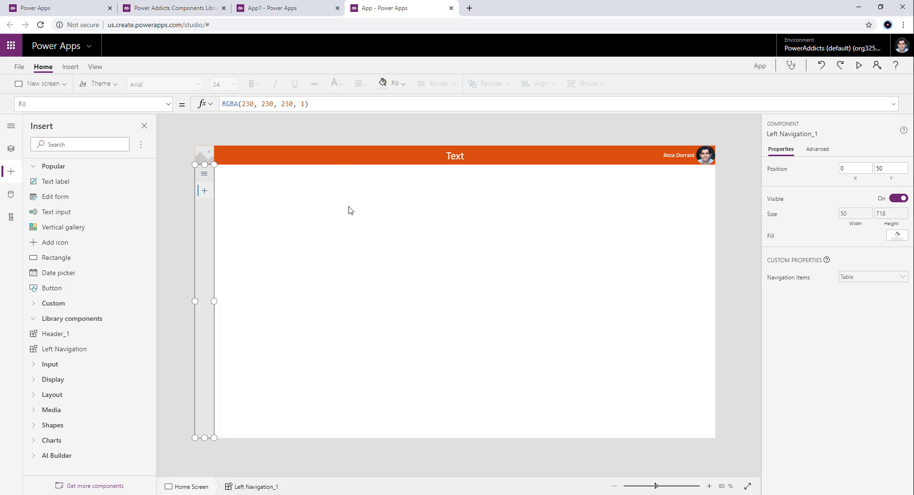
pyautogui.click(332, 161)
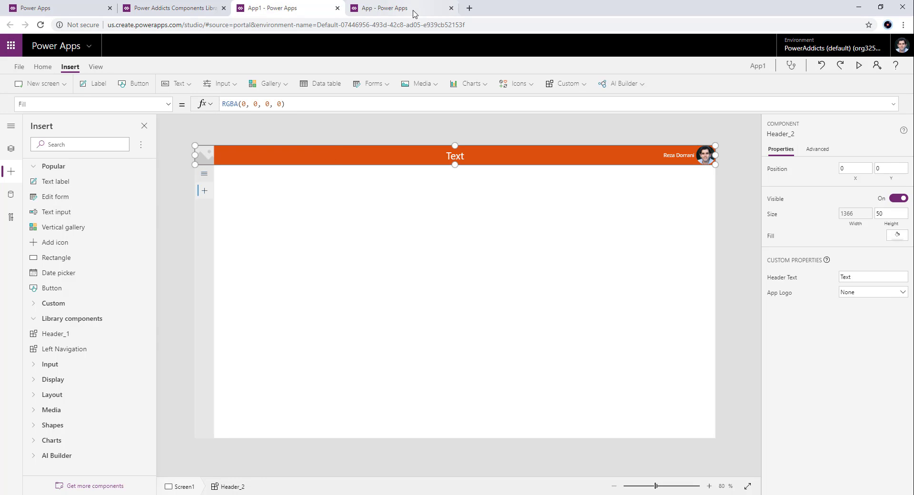
# - Review the screens and components in the Power Addicts Components Library, and view the environment's list of component libraries
pyautogui.click(186, 13)
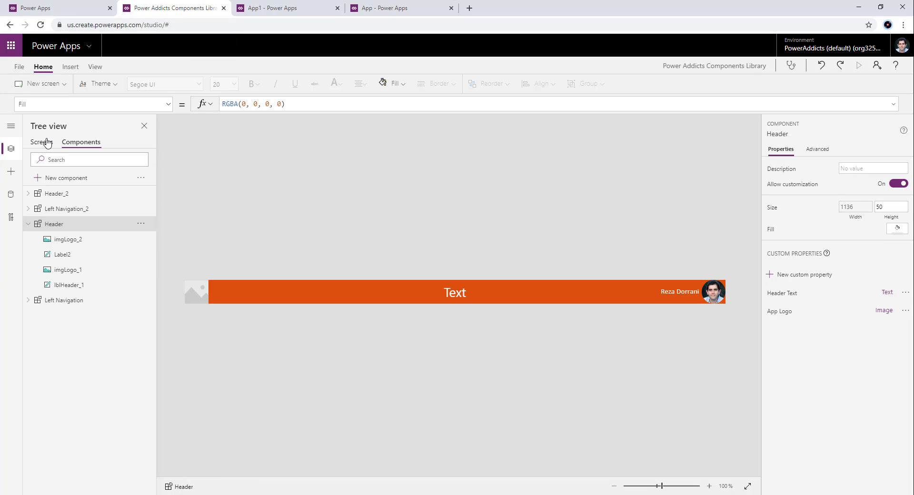
pyautogui.click(42, 142)
pyautogui.click(74, 145)
pyautogui.click(49, 143)
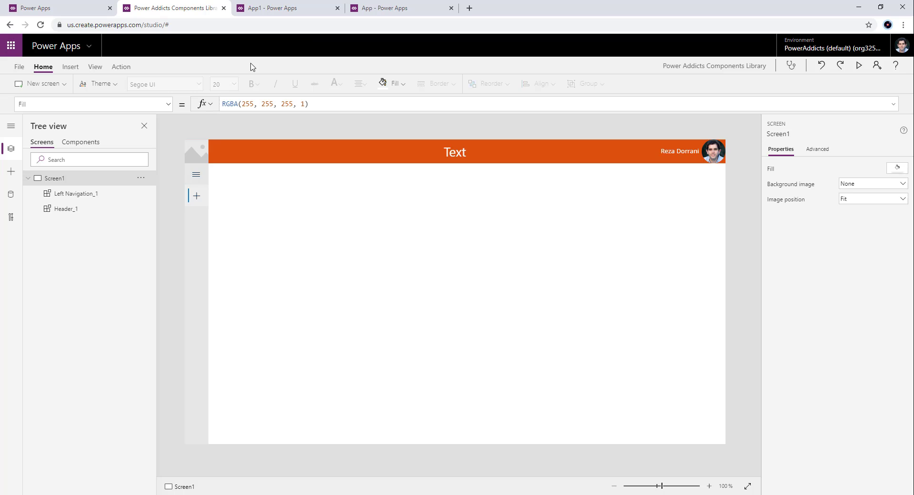
pyautogui.click(72, 9)
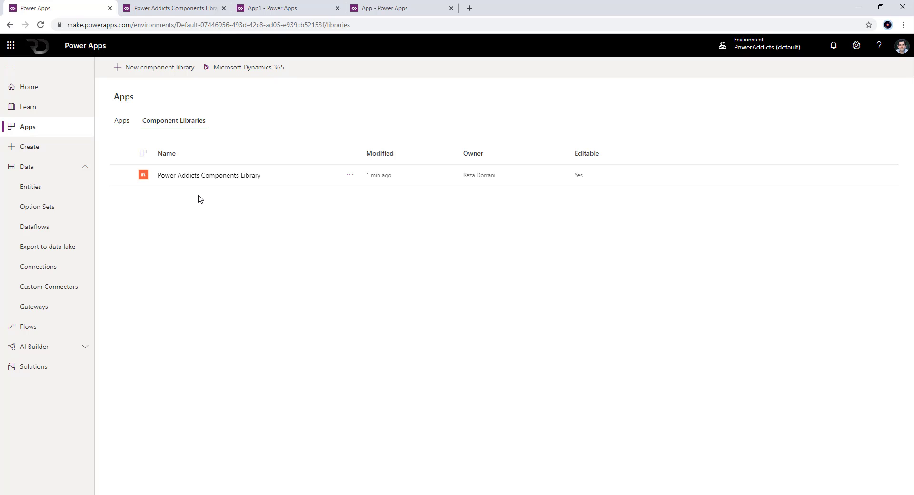
# - Switch to App1, inspect the Components feature in its advanced settings, and return to the canvas
pyautogui.click(247, 10)
pyautogui.click(13, 69)
pyautogui.click(24, 222)
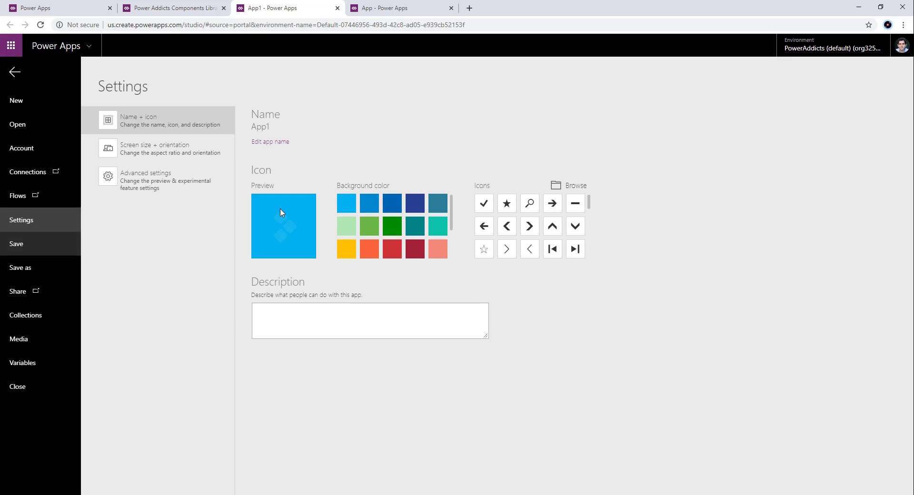
pyautogui.click(150, 196)
pyautogui.scroll(-12, 300, 267)
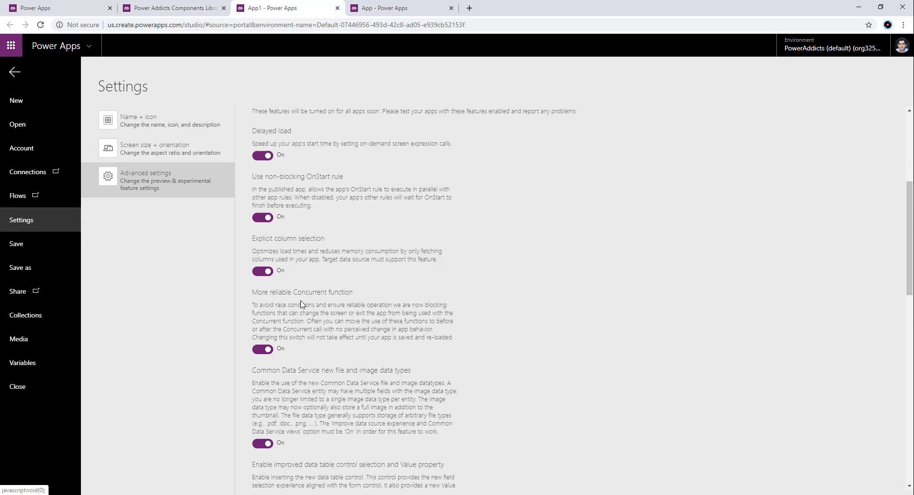
pyautogui.scroll(-2, 274, 367)
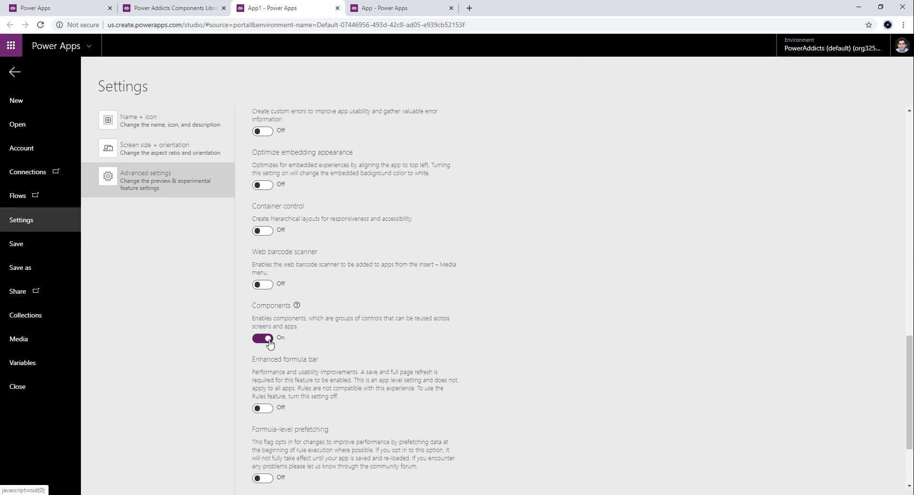
pyautogui.click(17, 75)
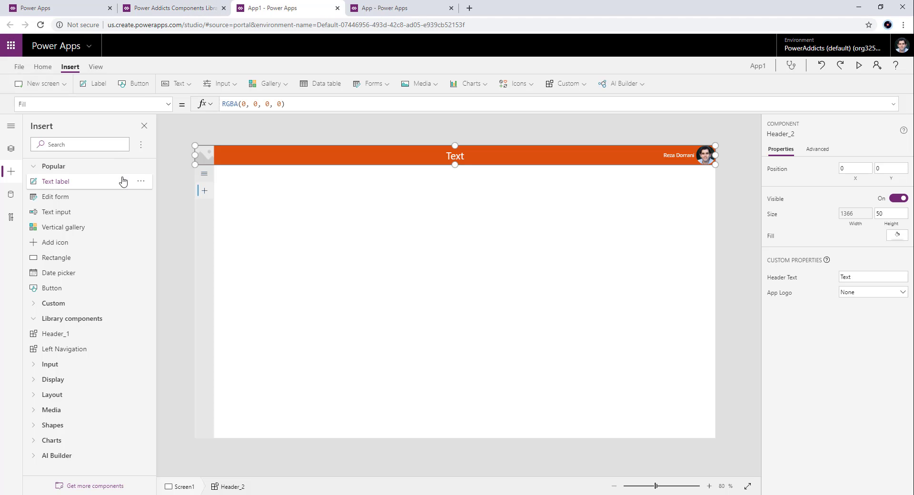
# - View App1's own components and show the options for importing and exporting them
pyautogui.click(10, 148)
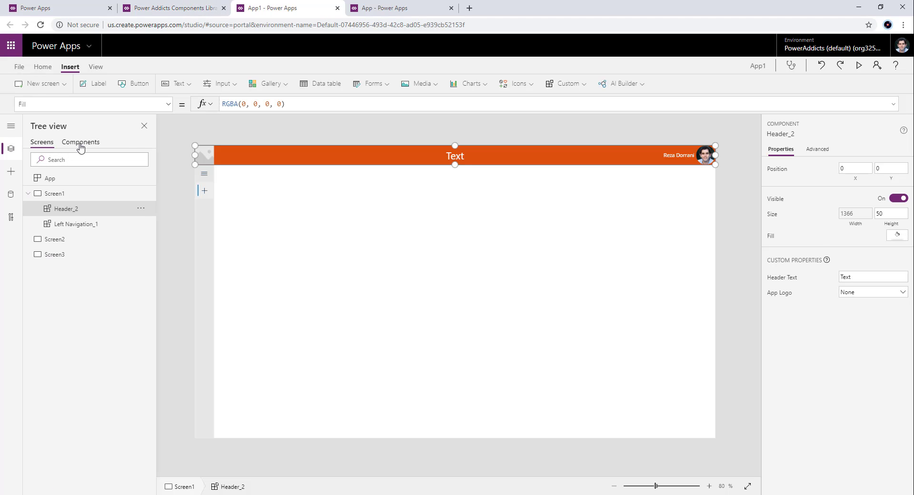
pyautogui.click(75, 144)
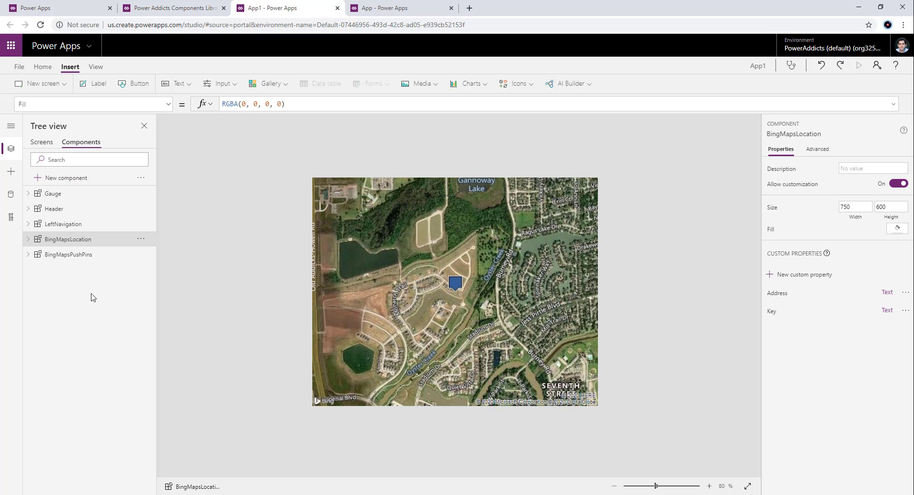
pyautogui.click(141, 179)
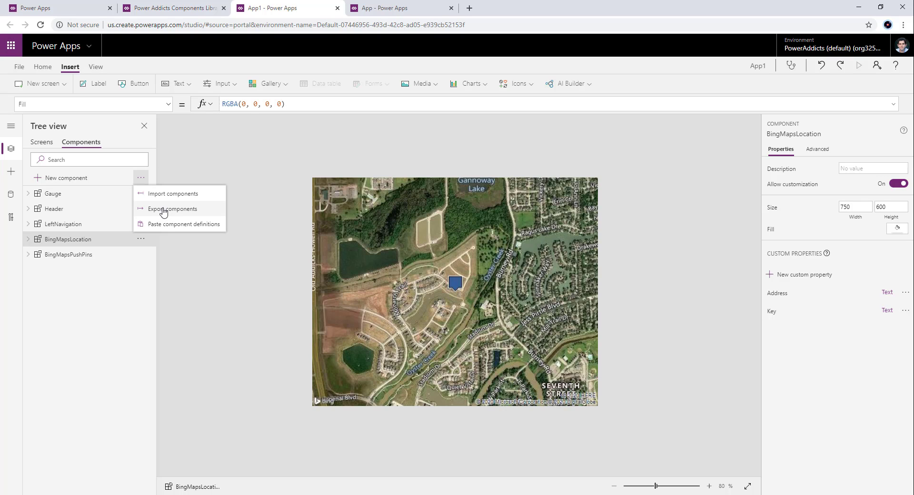
# - View the component library's canvas, the Power Apps list of apps, and the environment's Component Libraries list
pyautogui.click(194, 11)
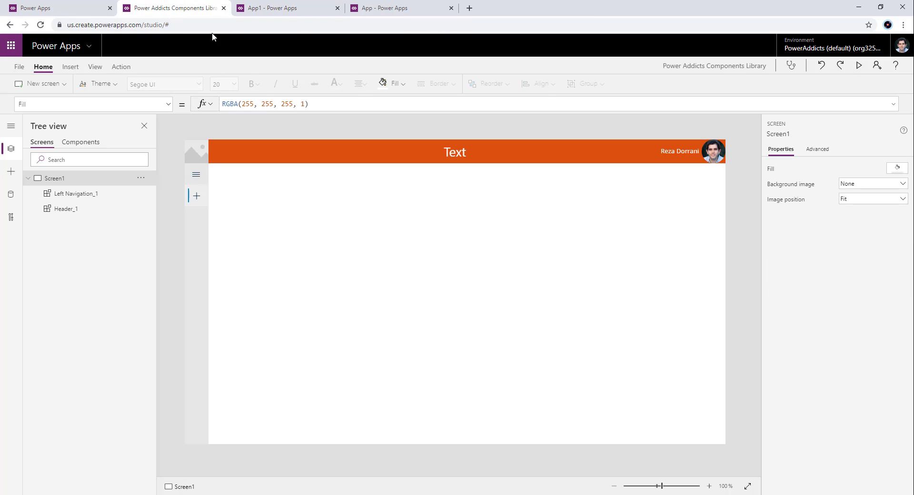
pyautogui.click(97, 12)
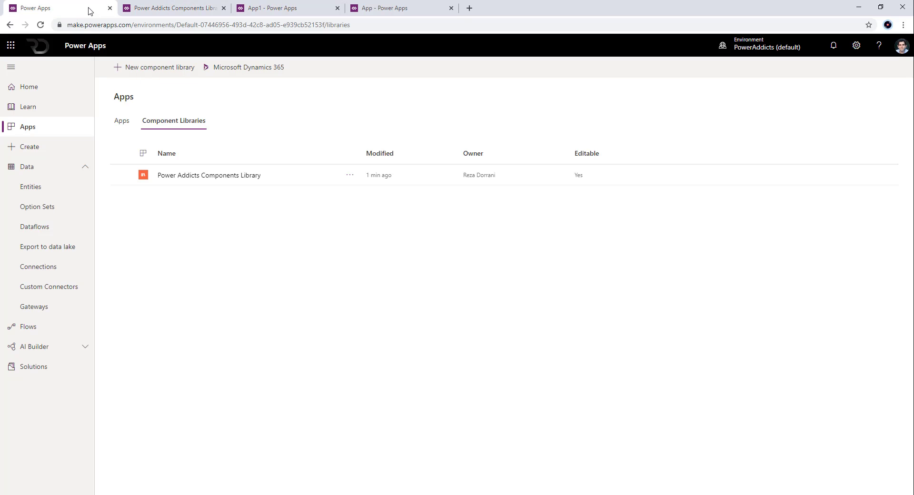
pyautogui.click(27, 132)
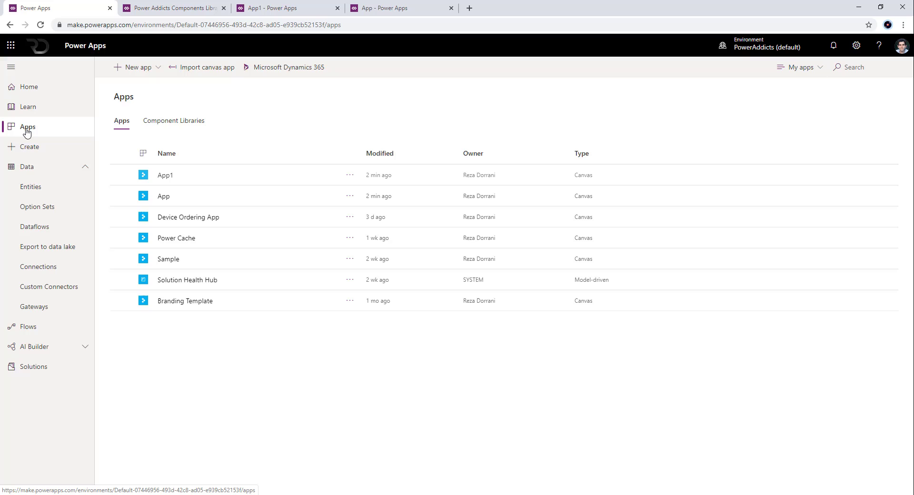
pyautogui.click(194, 124)
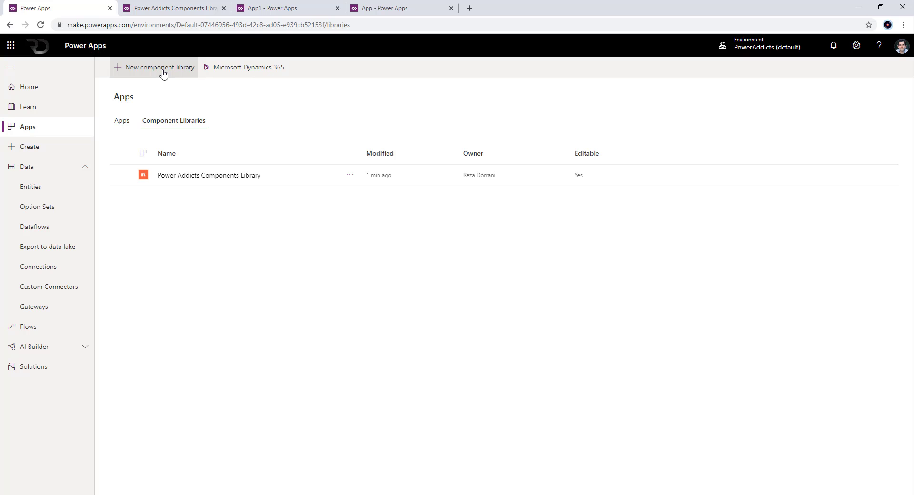
# - Return to Screen1 in App1, look for more library components to import, and close the import view
pyautogui.click(268, 12)
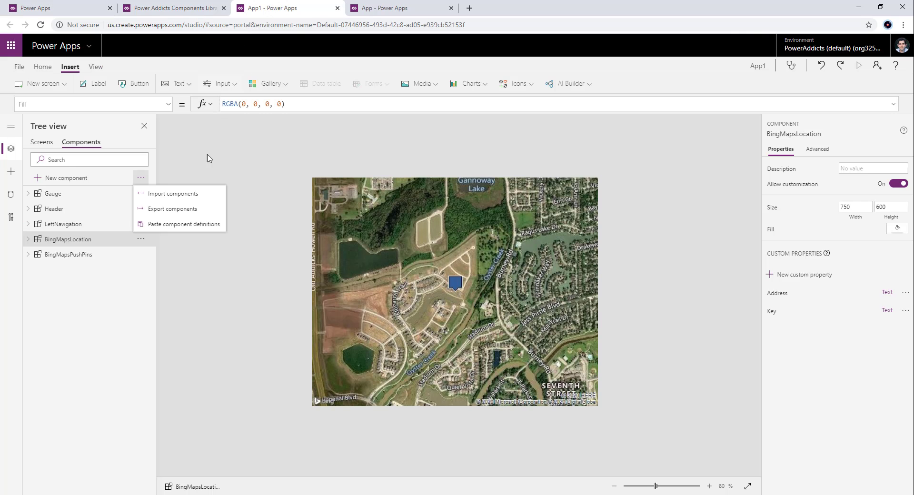
pyautogui.click(42, 142)
pyautogui.click(11, 172)
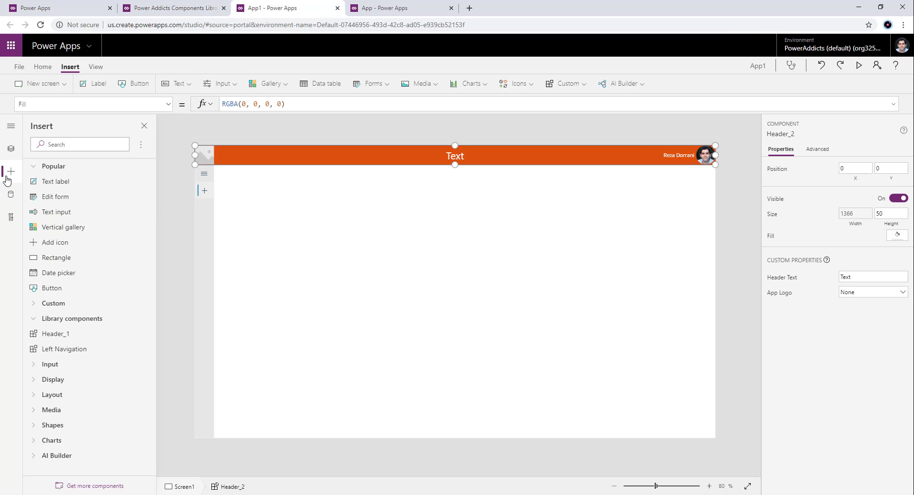
pyautogui.click(105, 487)
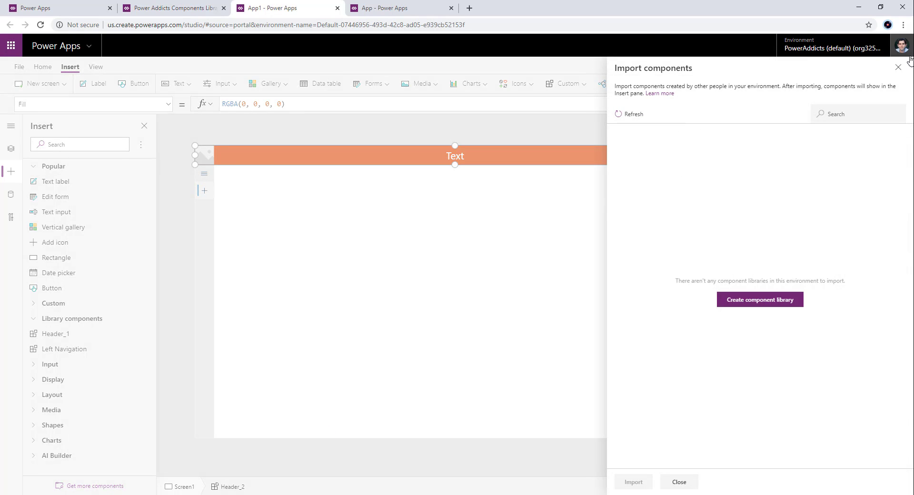
pyautogui.click(898, 67)
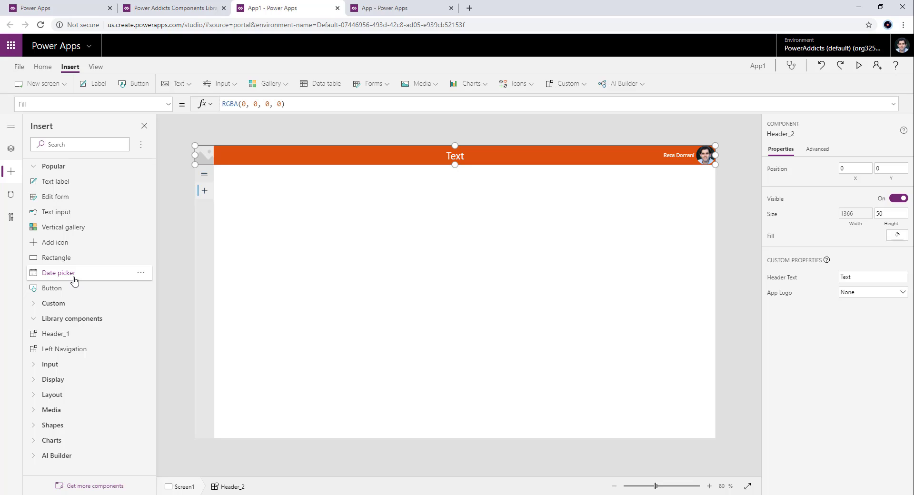